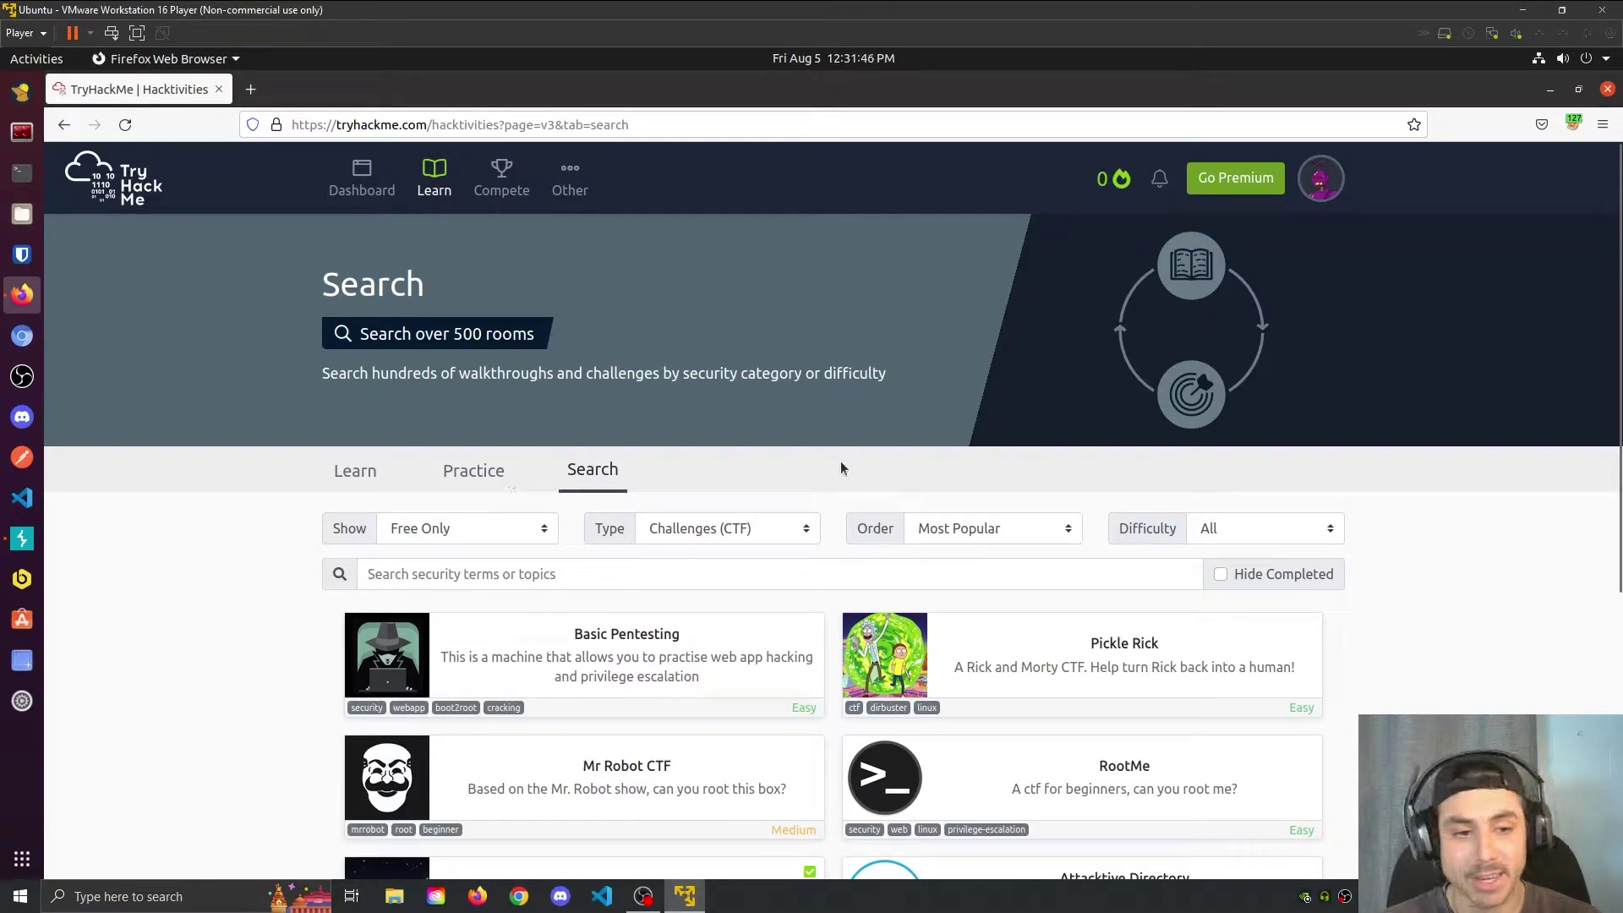
Step: Open the OhSINT room from the search results and join it to get WindowsXP.jpg
scroll(789, 454, down, 5)
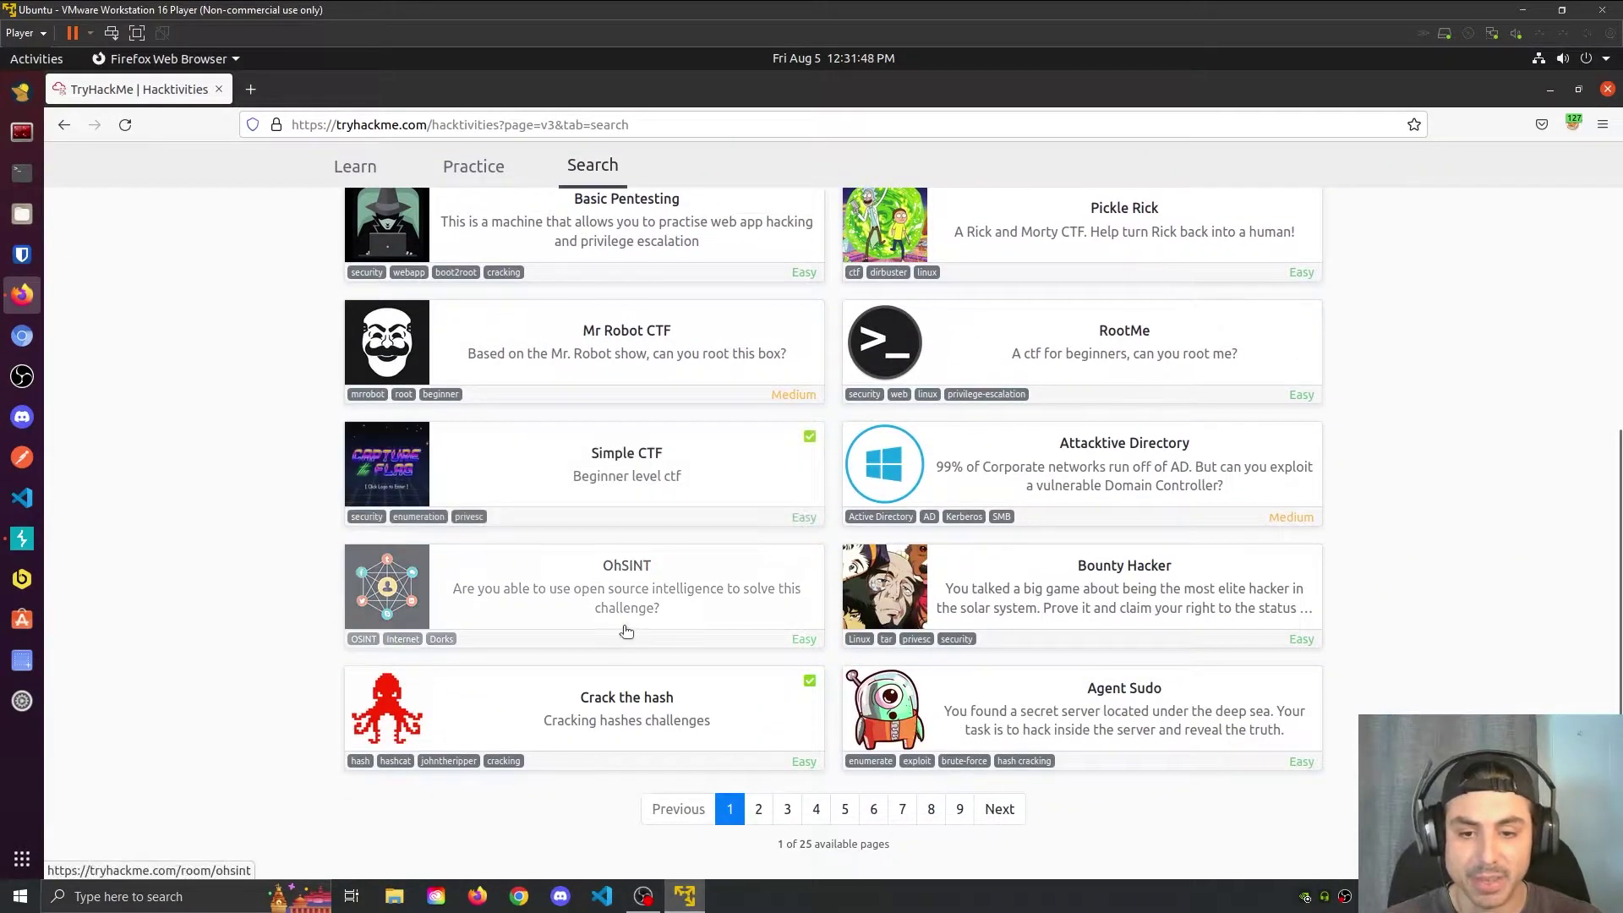
click(648, 582)
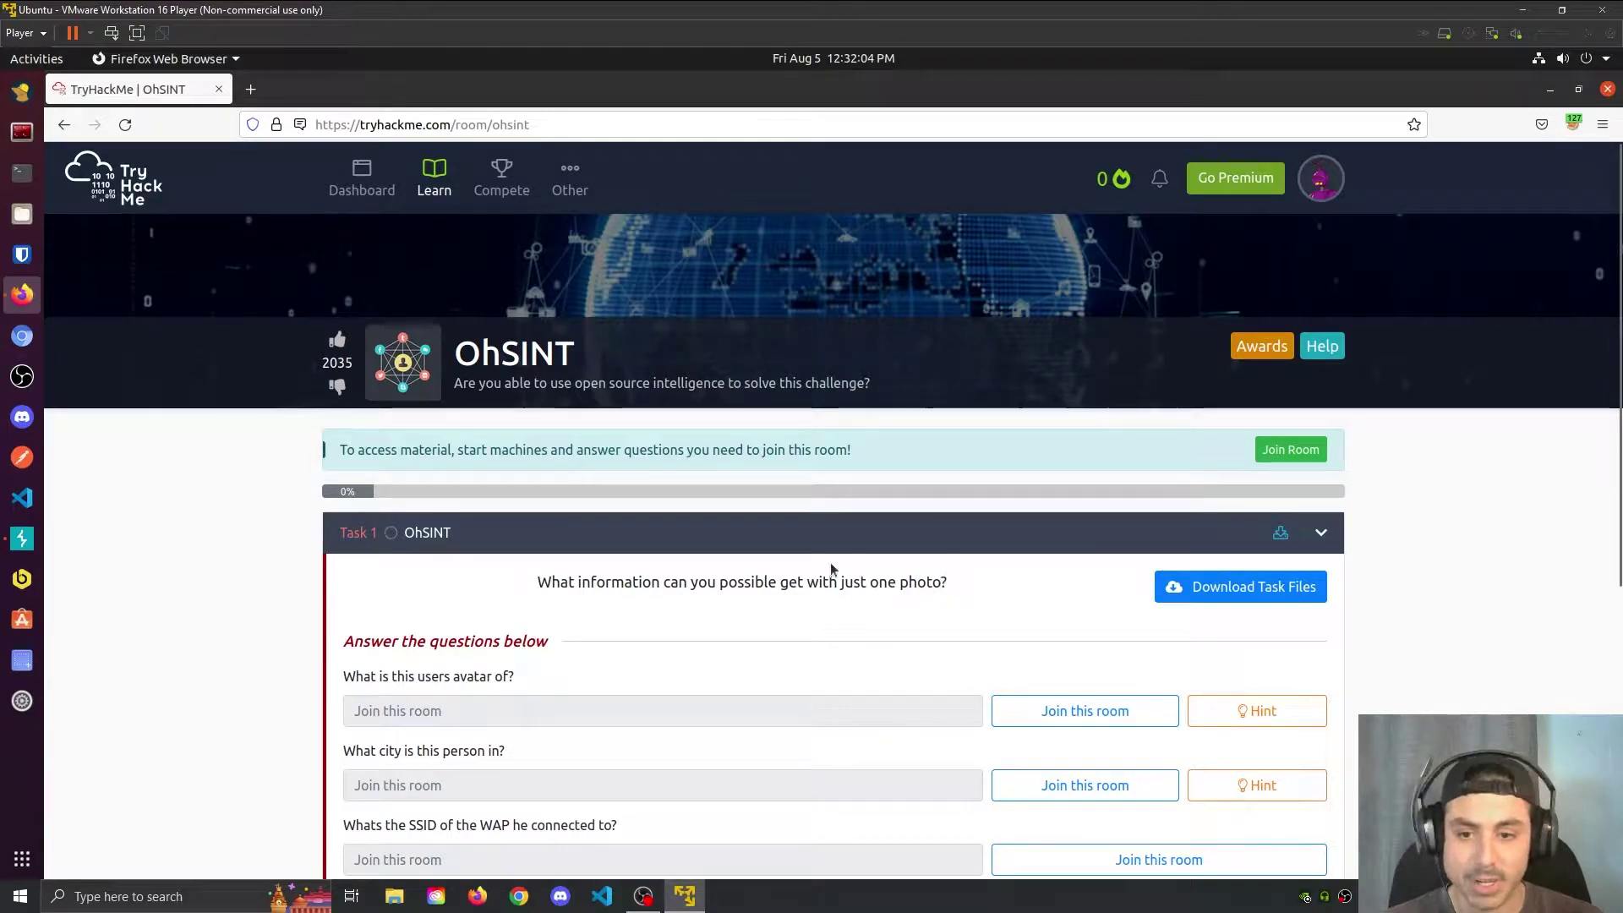
scroll(406, 553, down, 5)
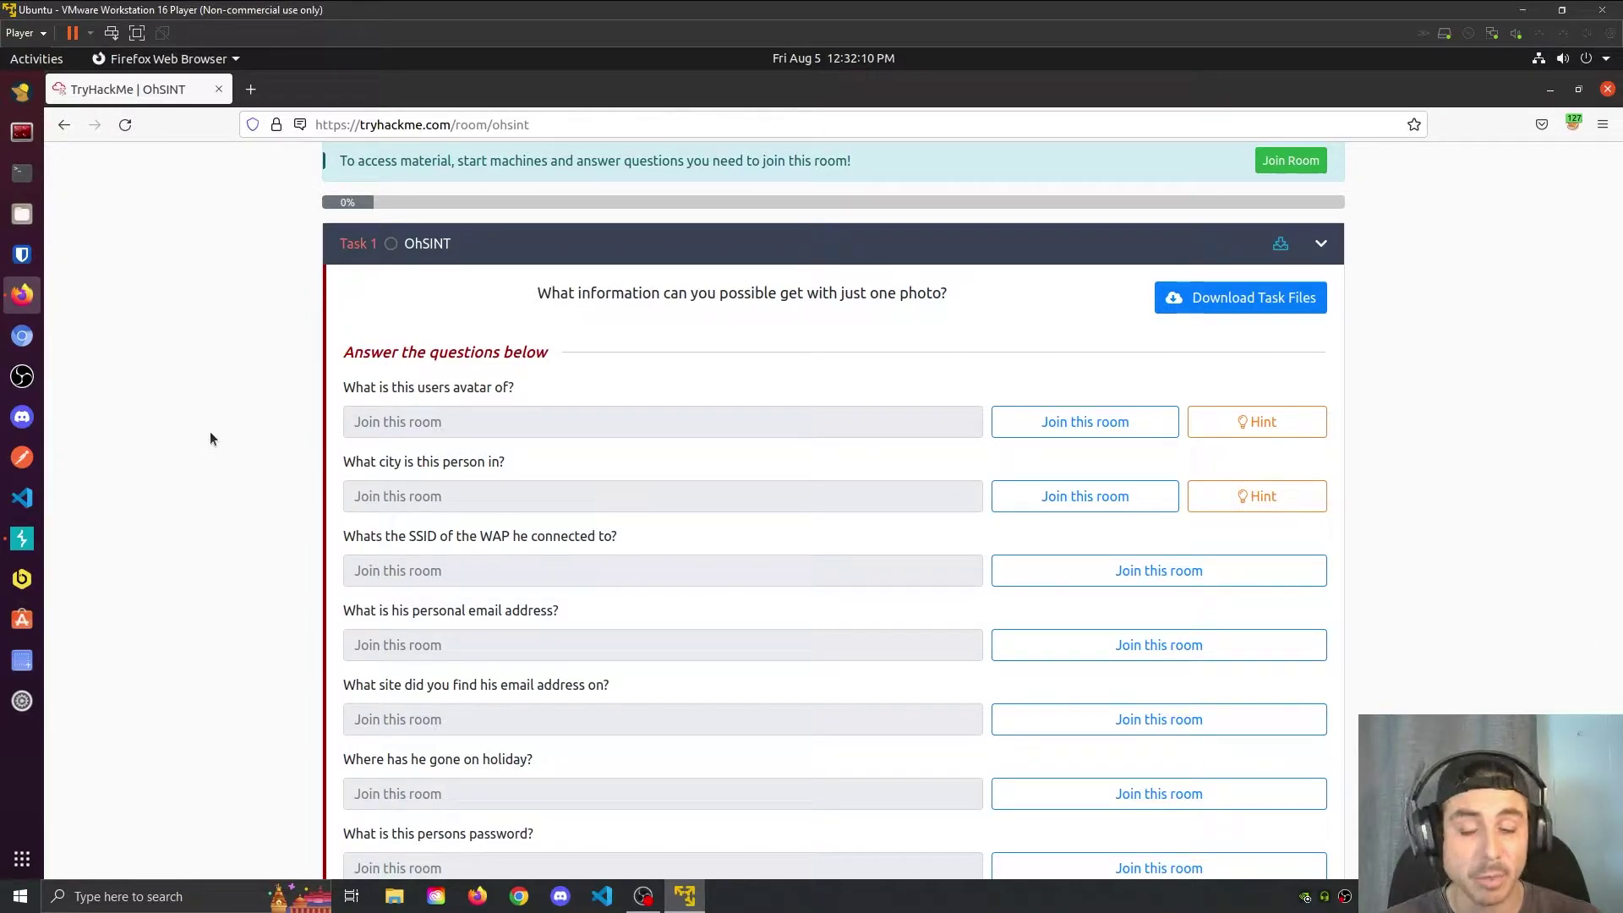
scroll(210, 438, down, 3)
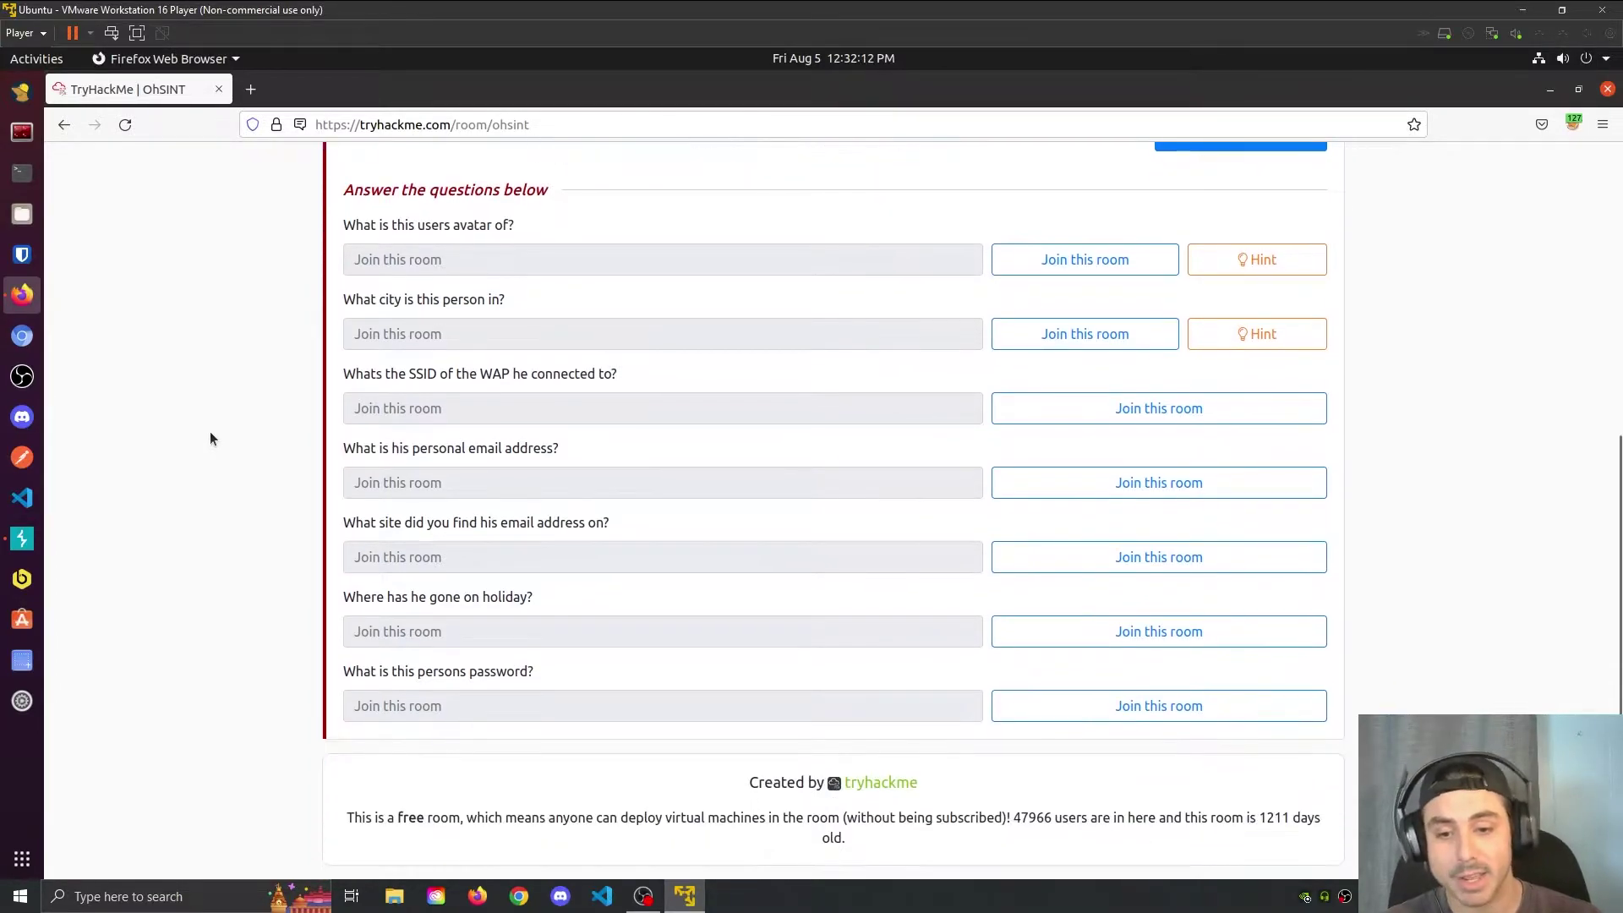
scroll(210, 431, up, 7)
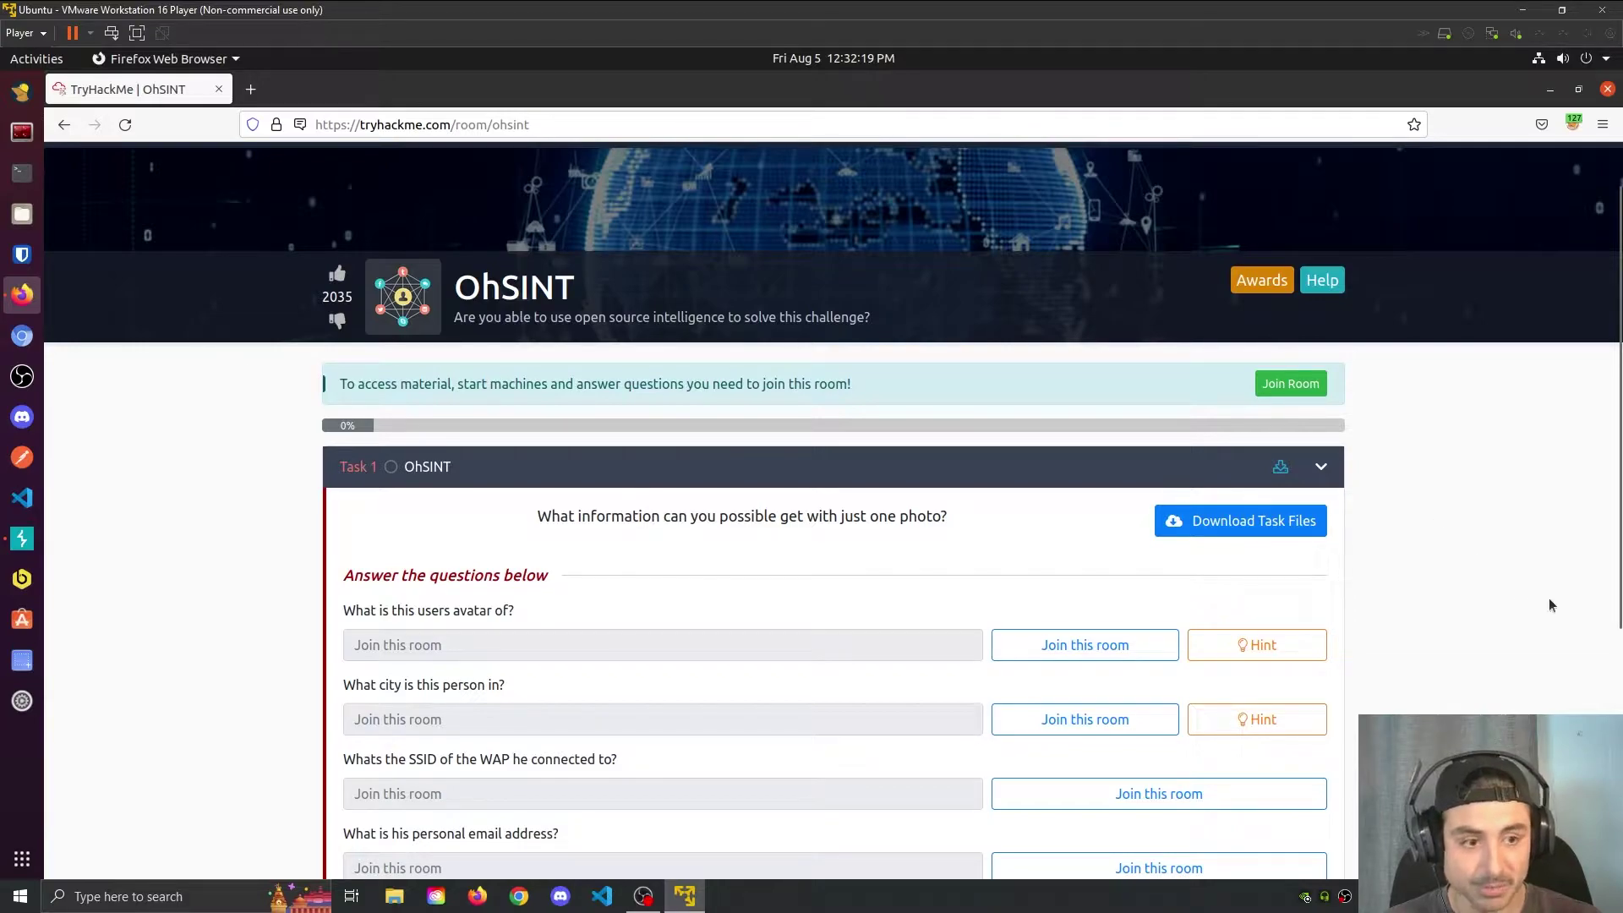
click(1291, 383)
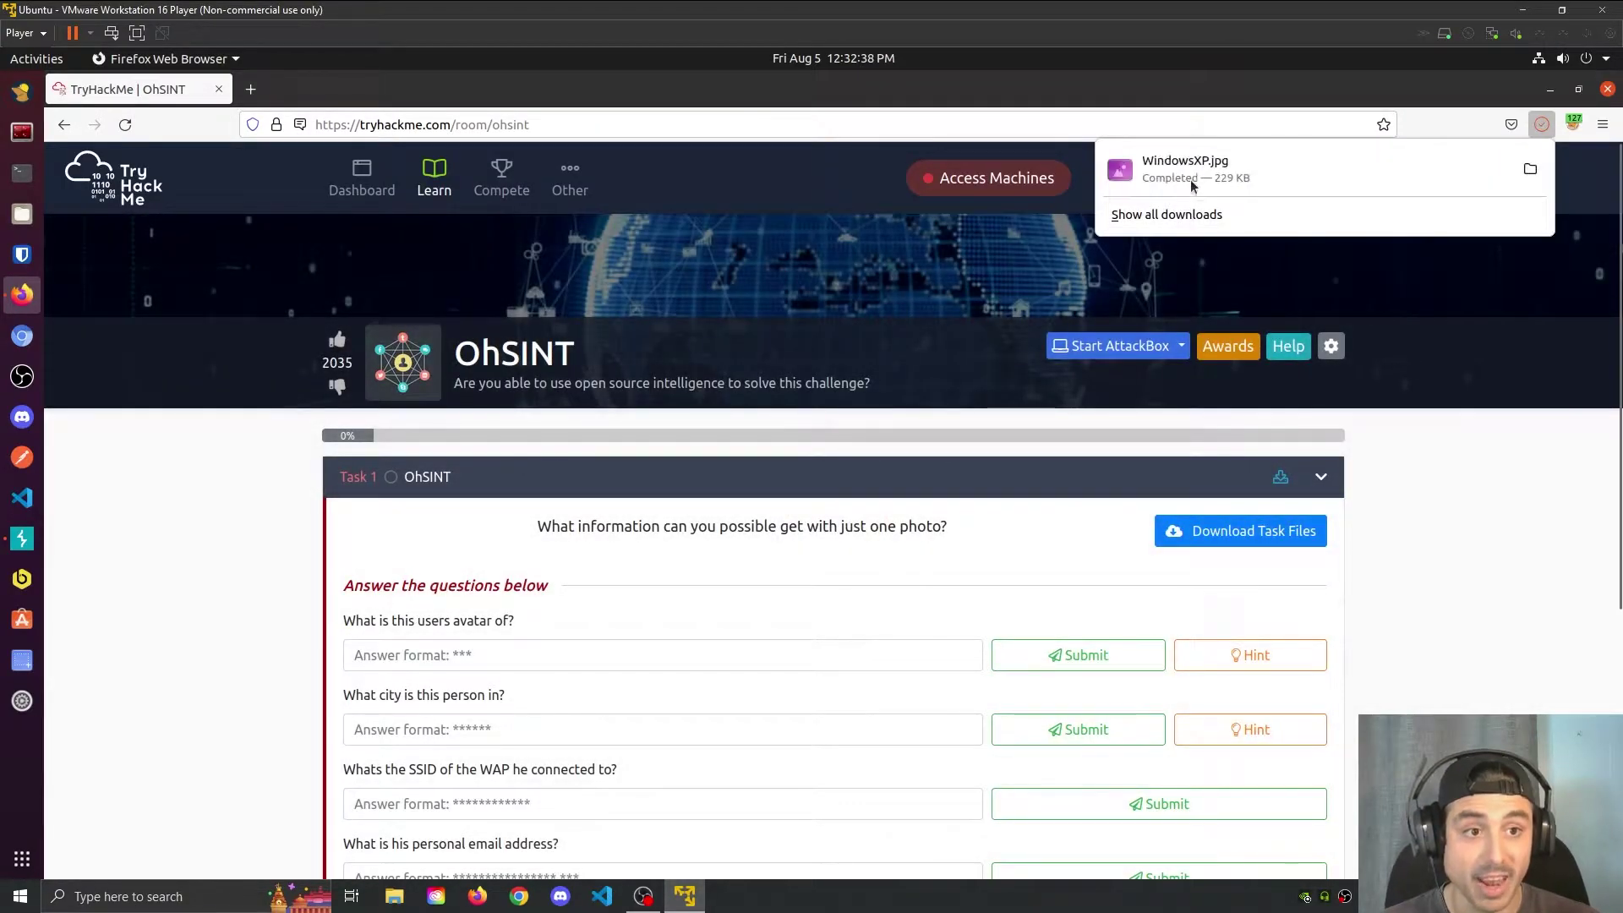
Step: View WindowsXP.jpg from the Desktop folder, then Google 'exif data' in a new tab
click(1530, 169)
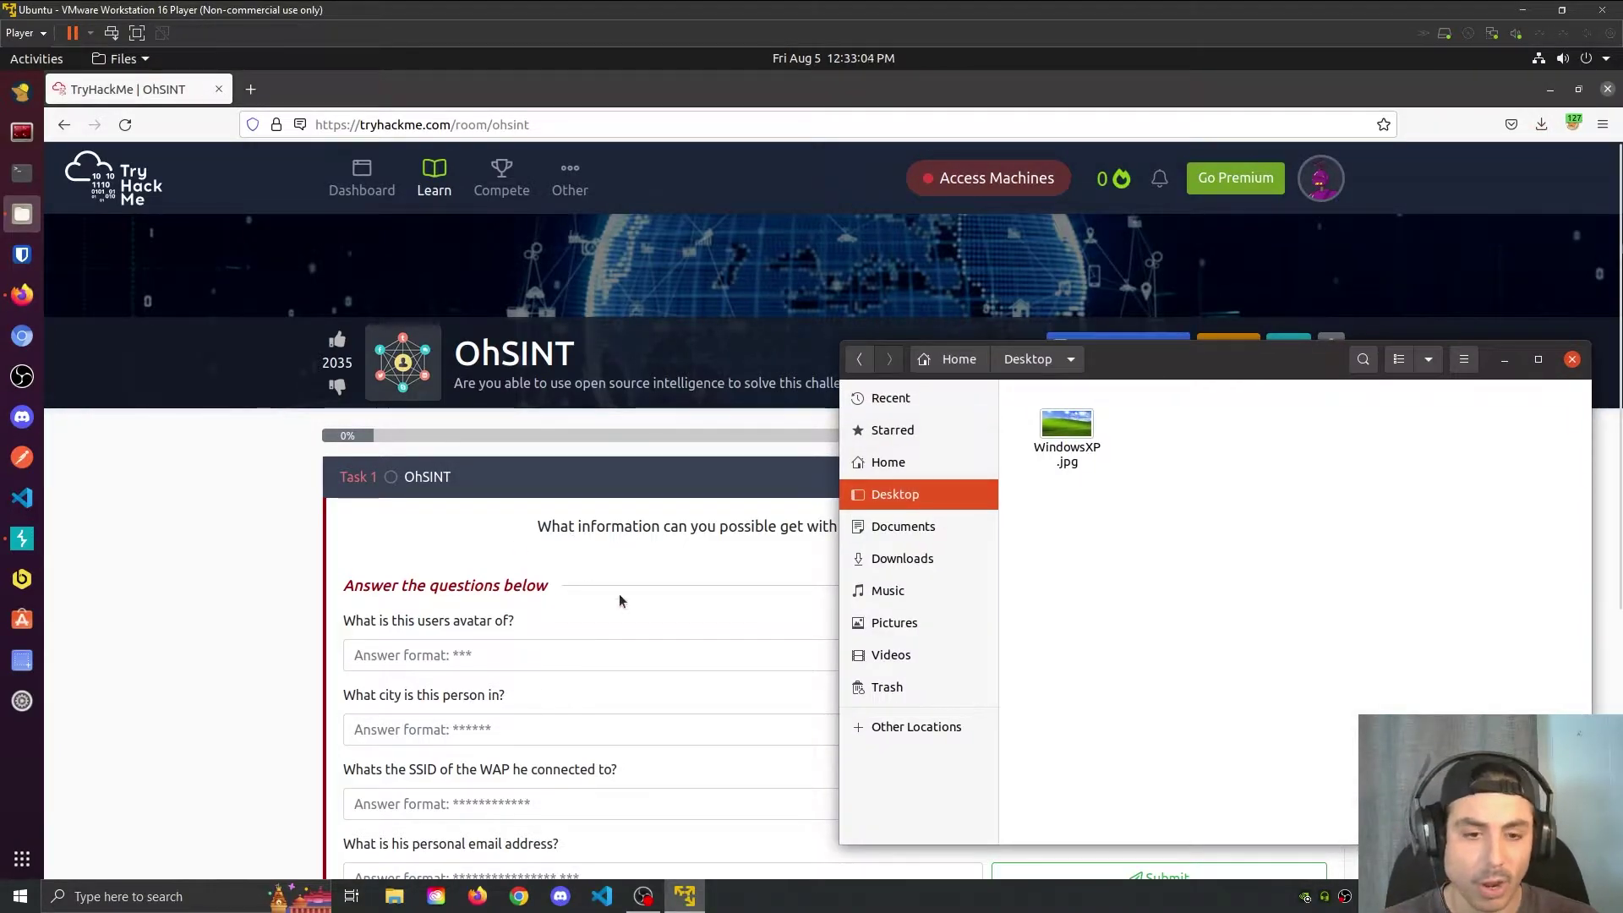
double_click(1076, 436)
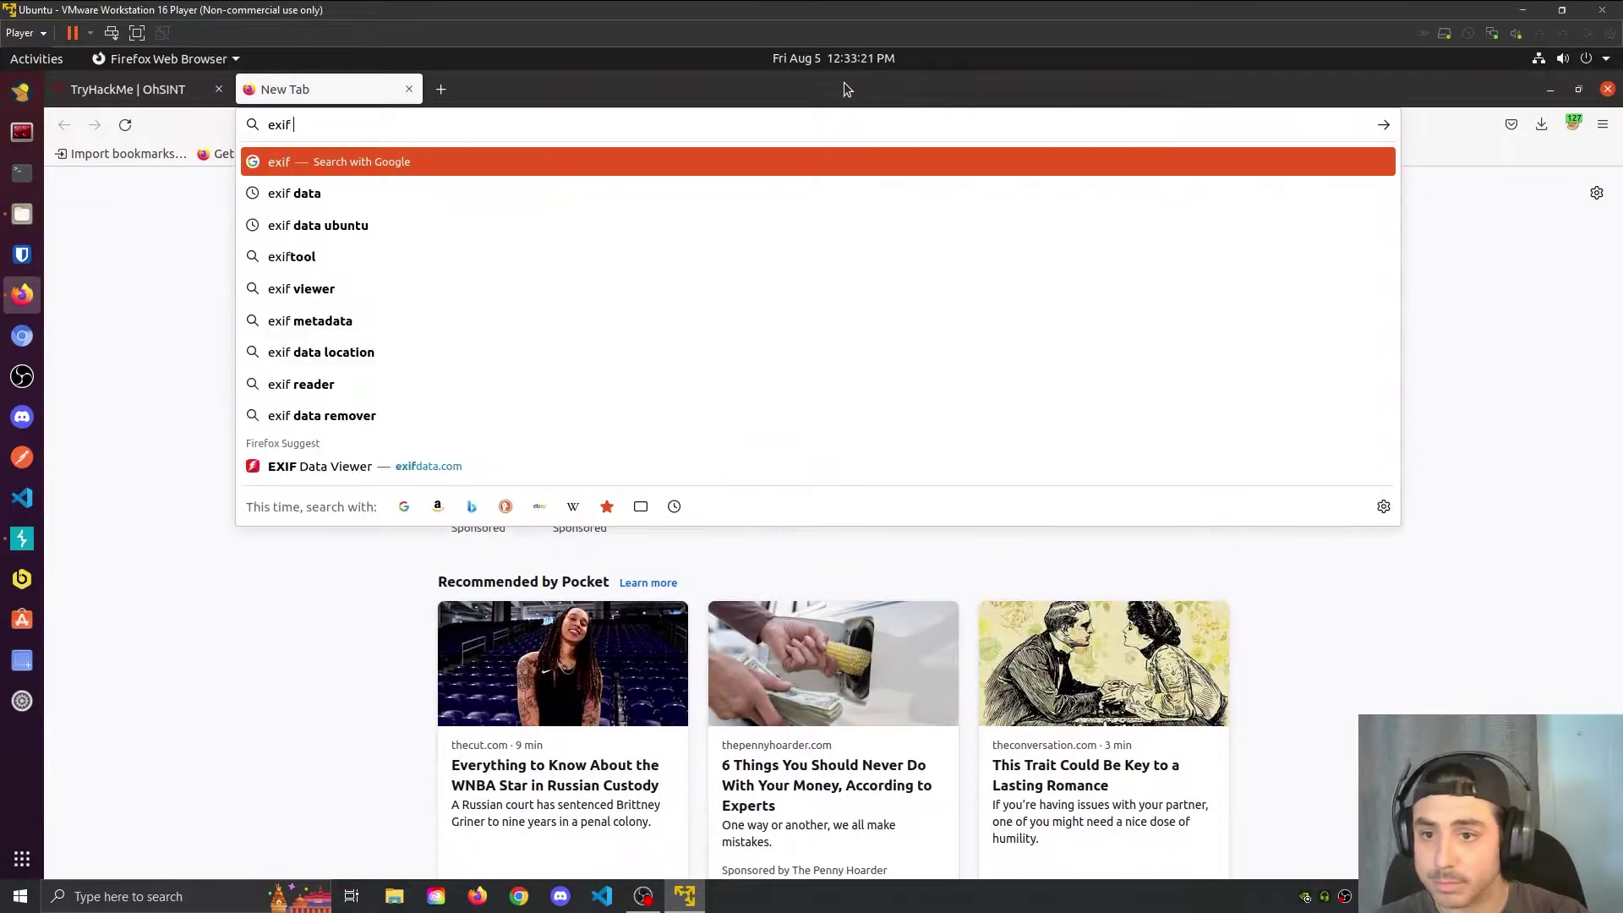
text(data)
key(Return)
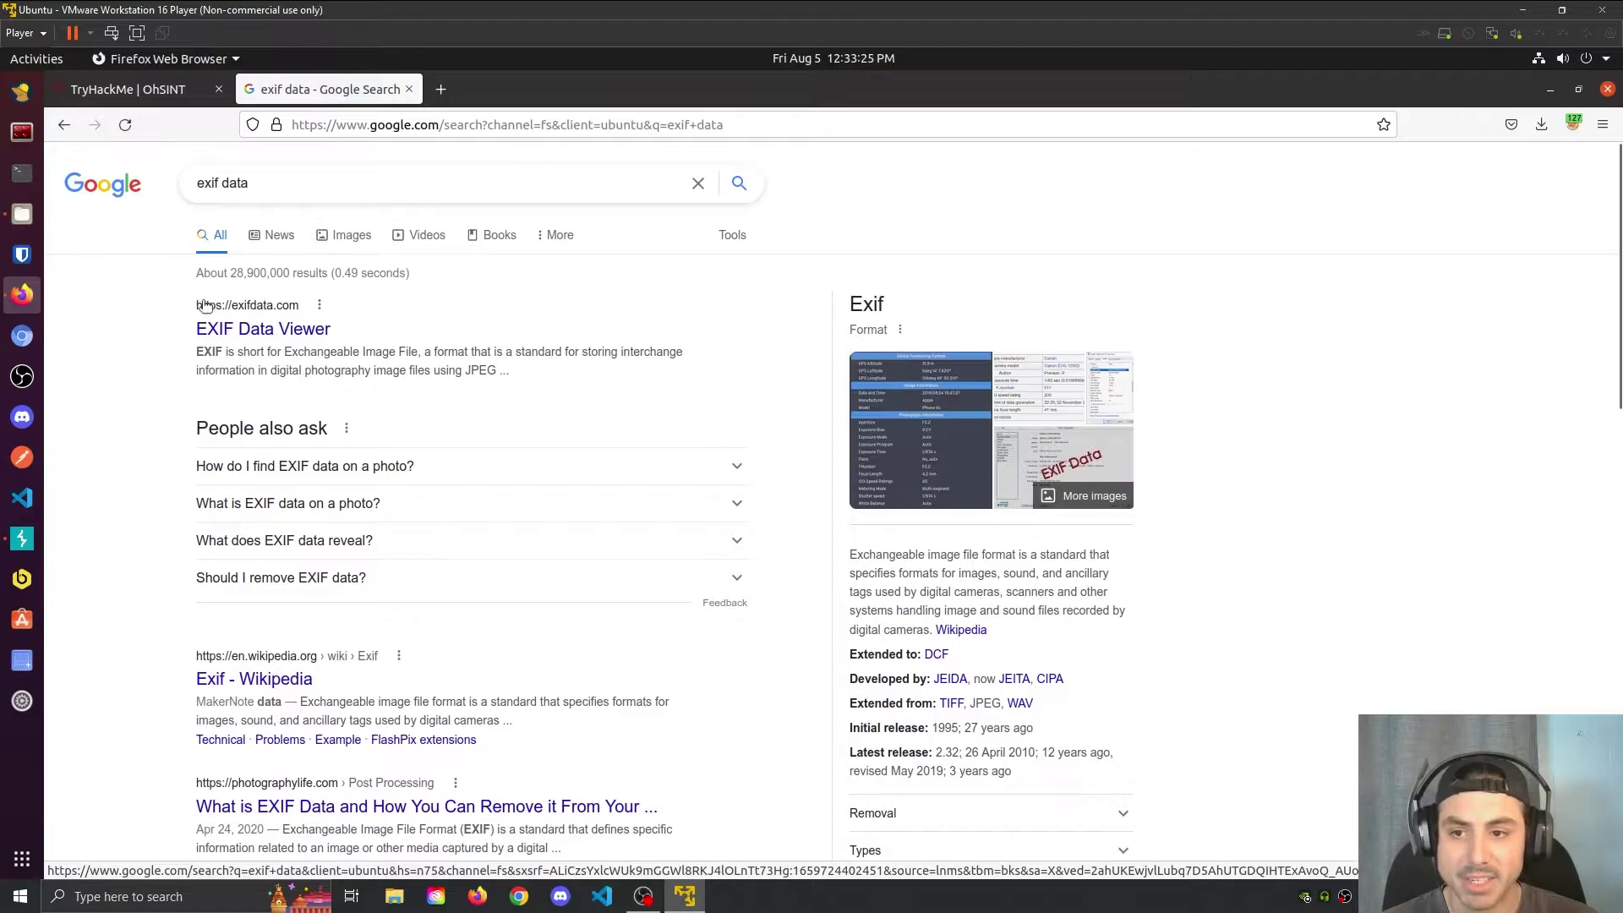
Step: Upload WindowsXP.jpg to the EXIF Data Viewer site
click(429, 339)
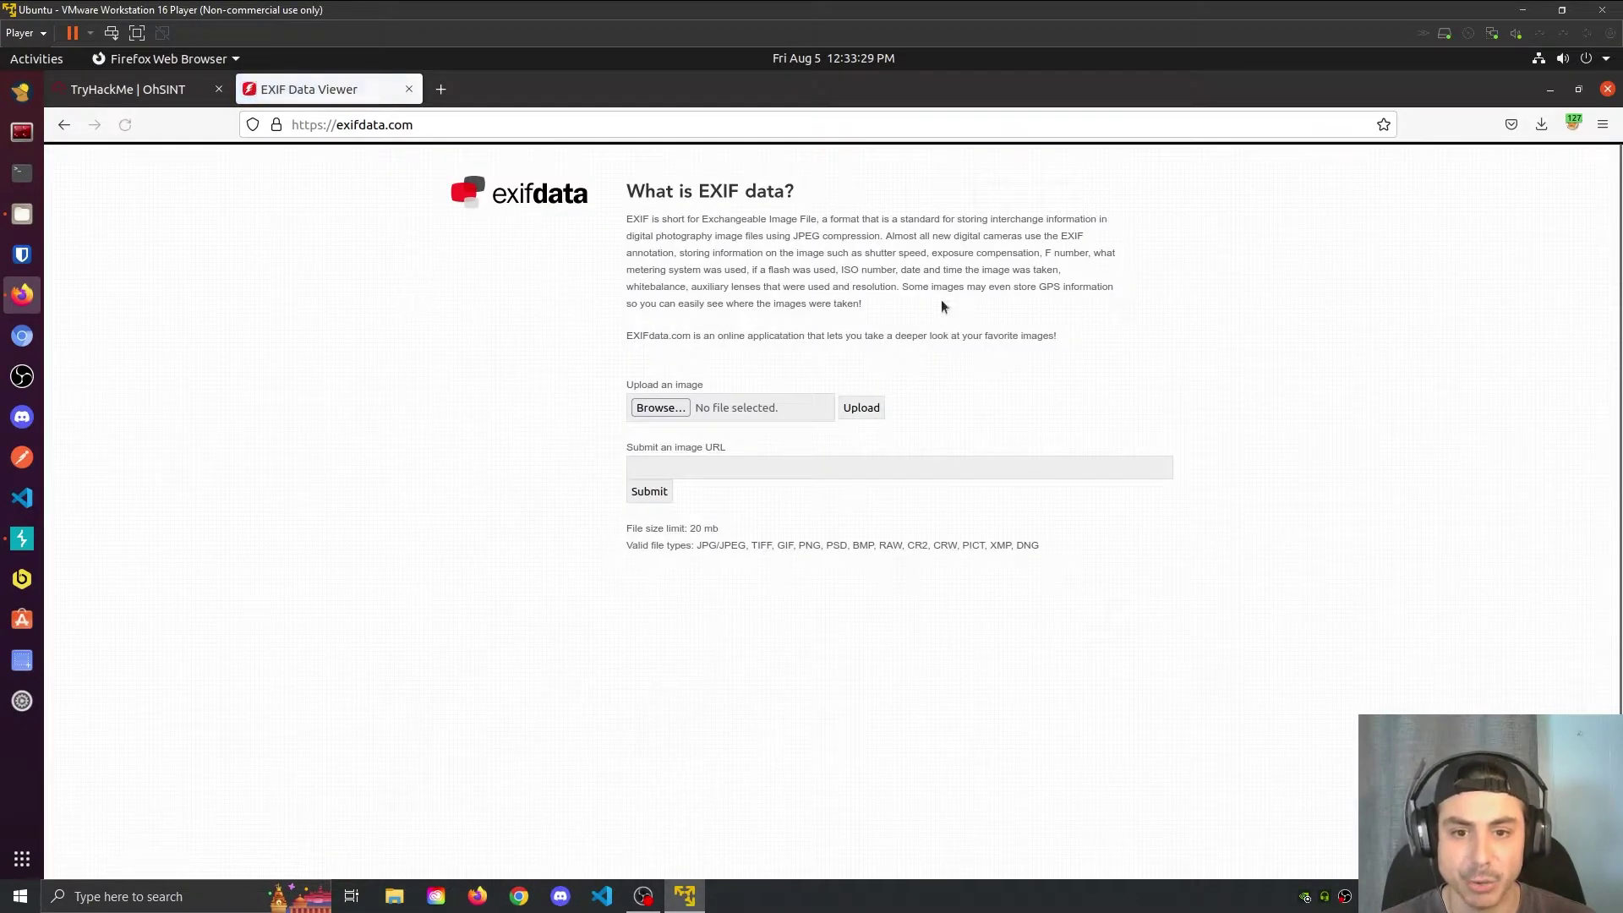
click(661, 408)
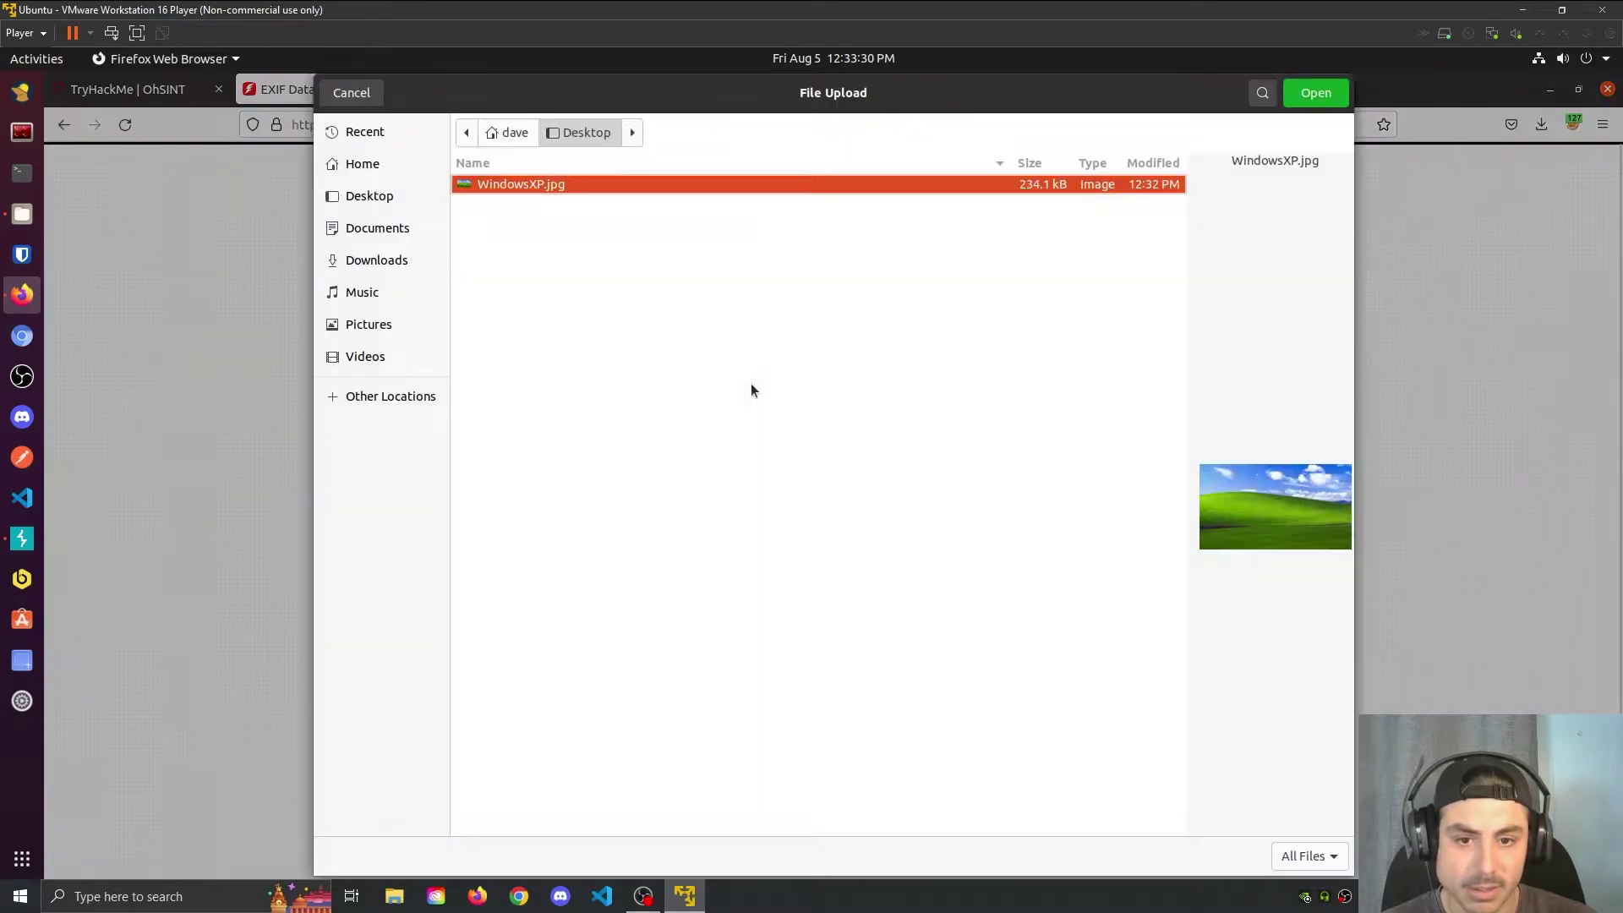
double_click(539, 191)
click(861, 408)
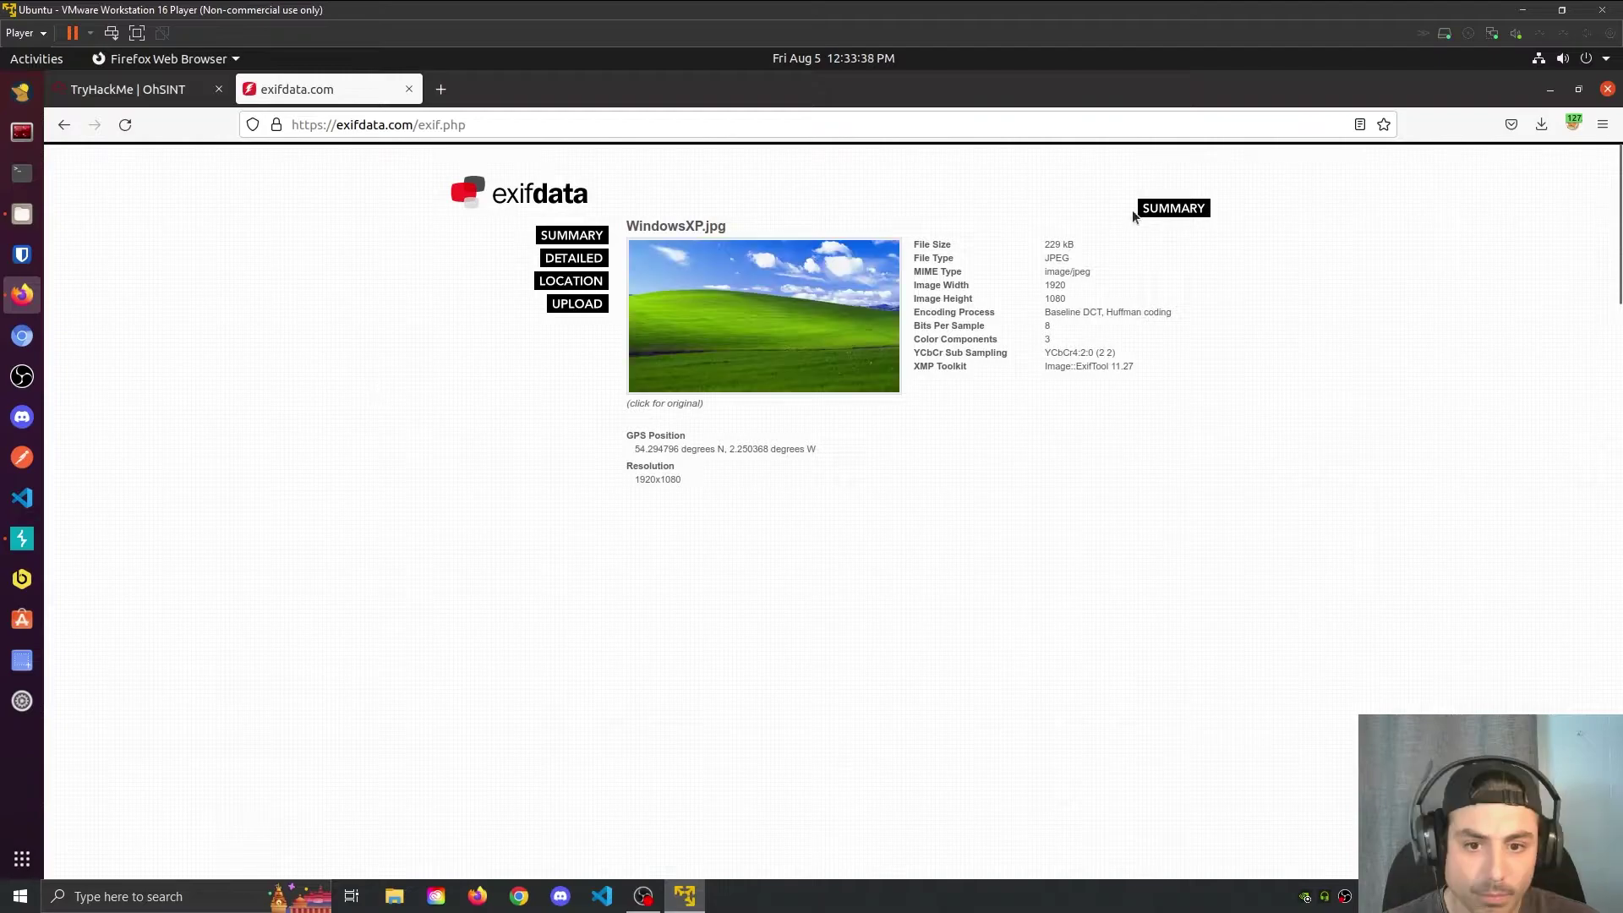
Step: Show the detailed metadata and select the Copyright username
click(596, 259)
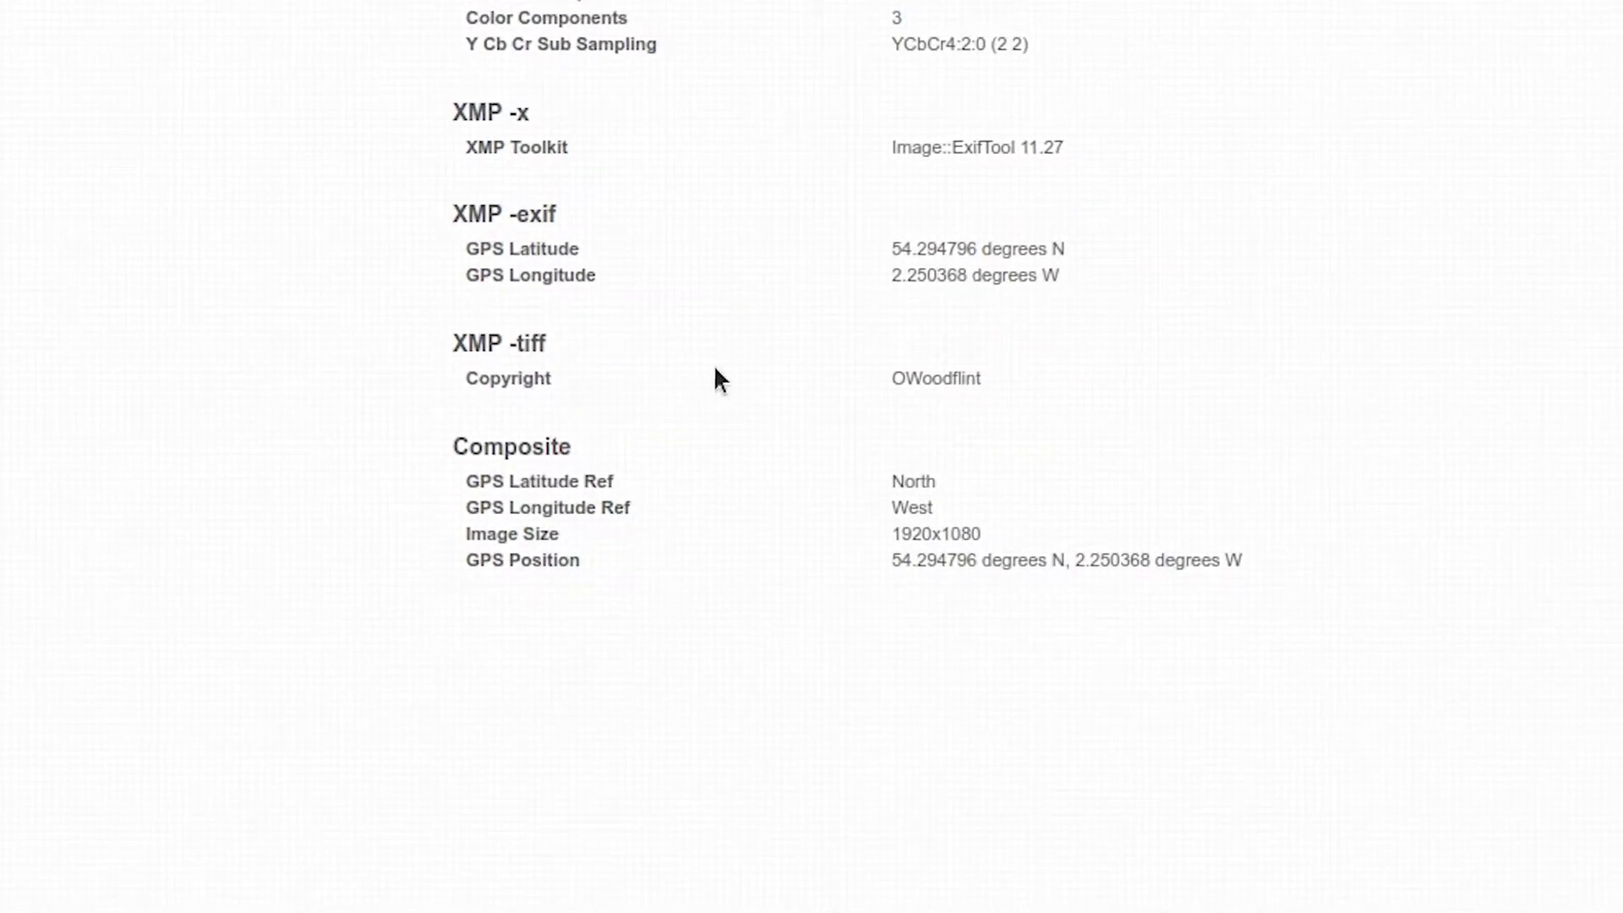
double_click(947, 379)
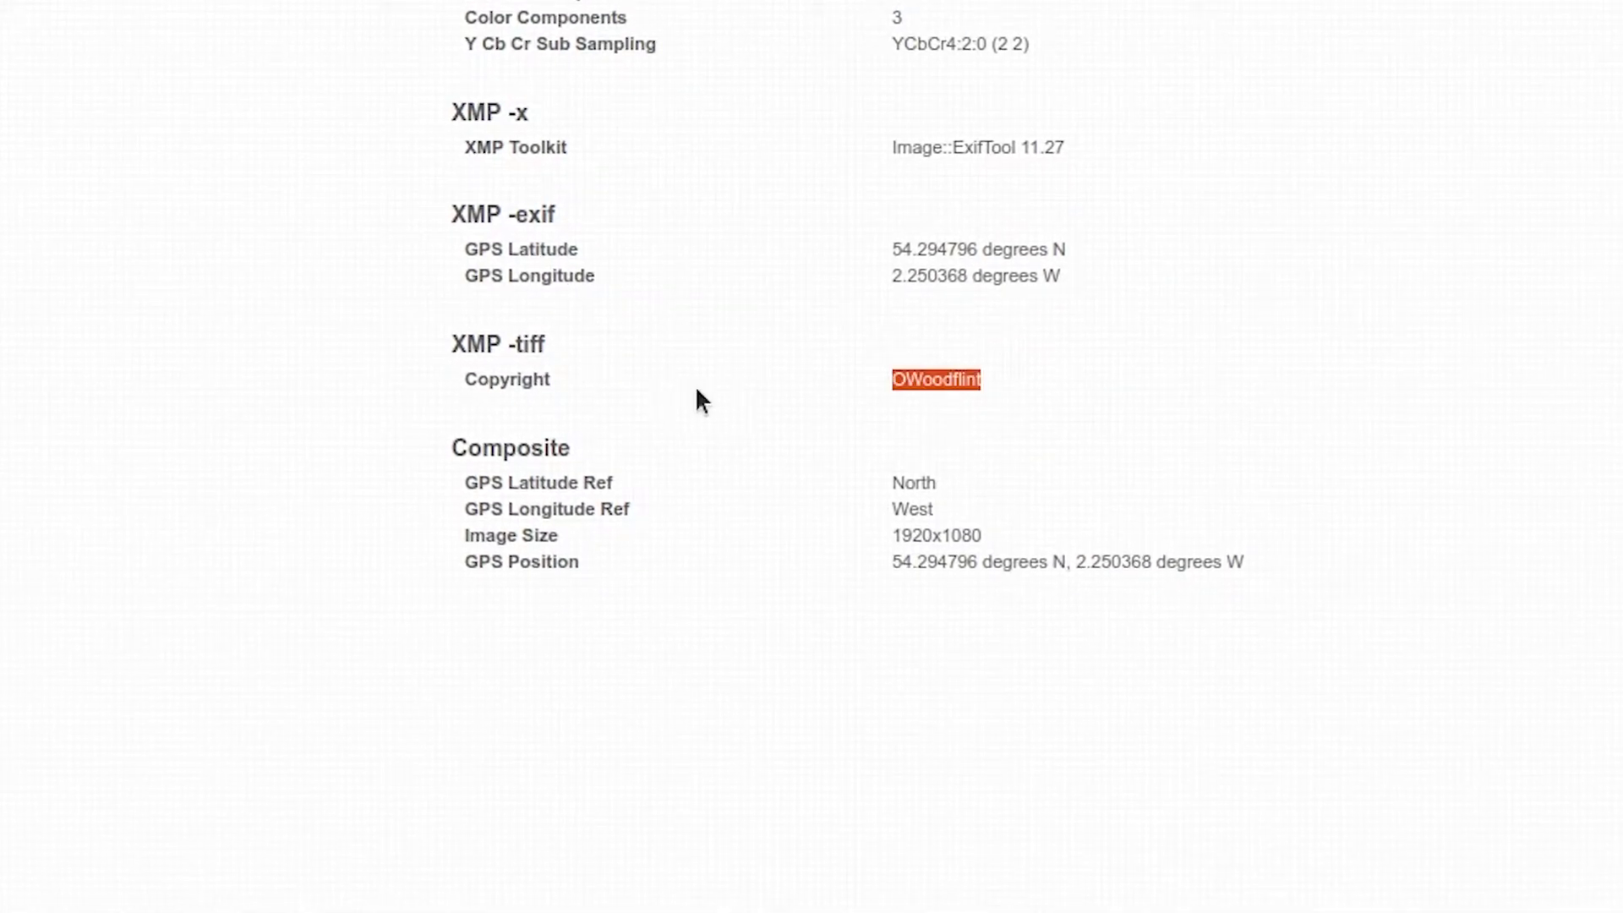
right_click(936, 383)
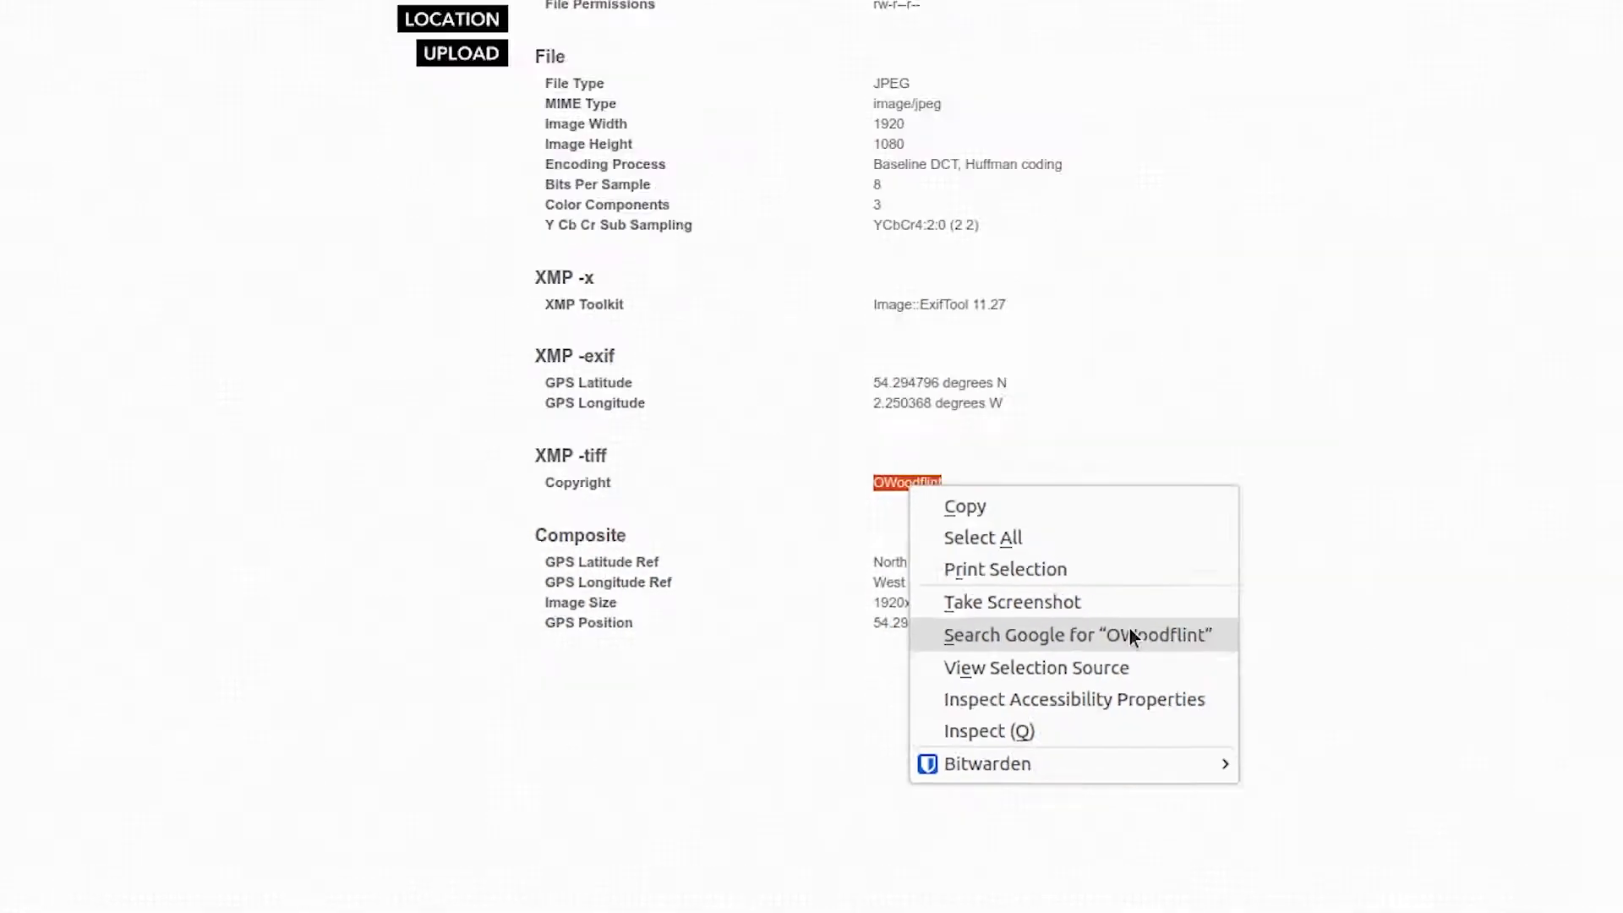
Step: Google the copyright username and open the matching Twitter profile result
click(1158, 583)
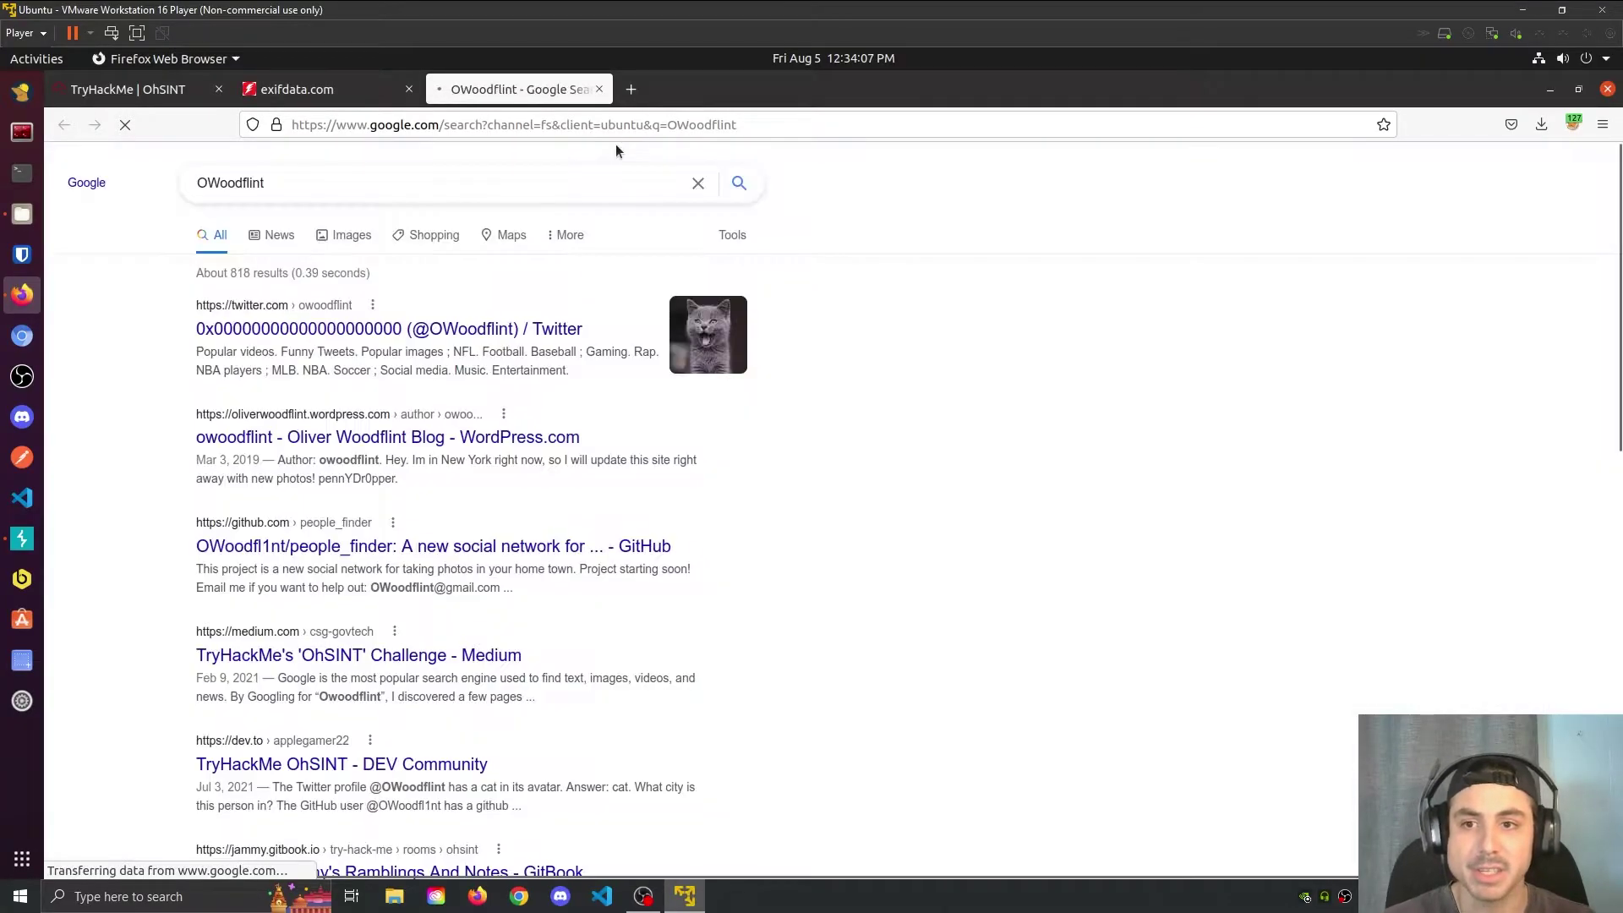
click(360, 334)
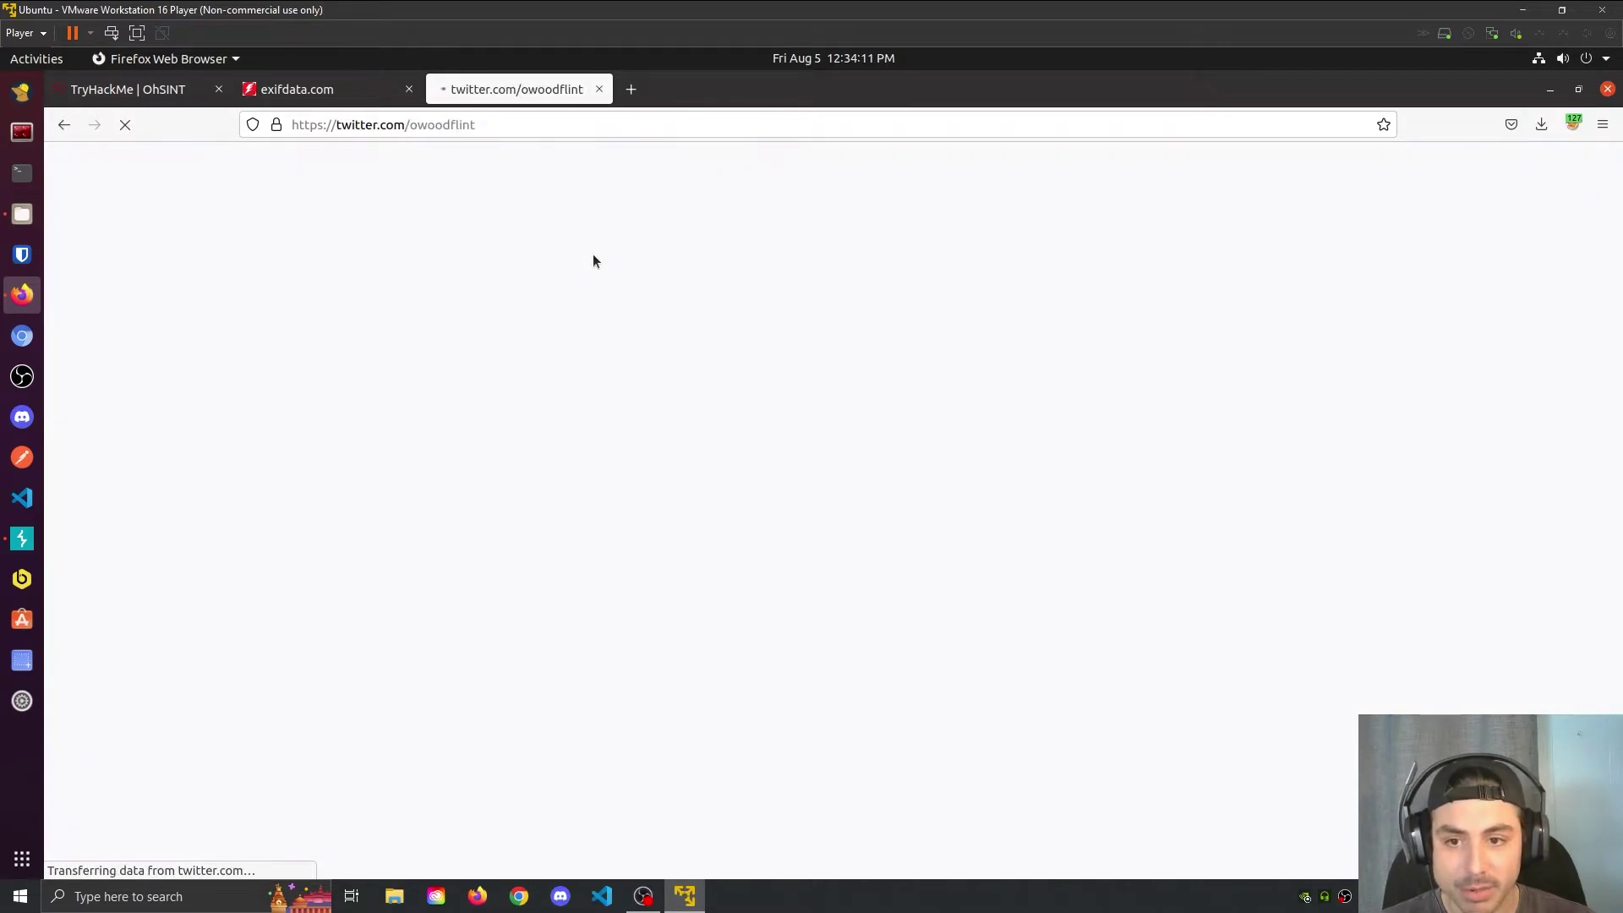
Step: Submit 'cat' as the OhSINT avatar answer, then go back to the Twitter profile
click(137, 94)
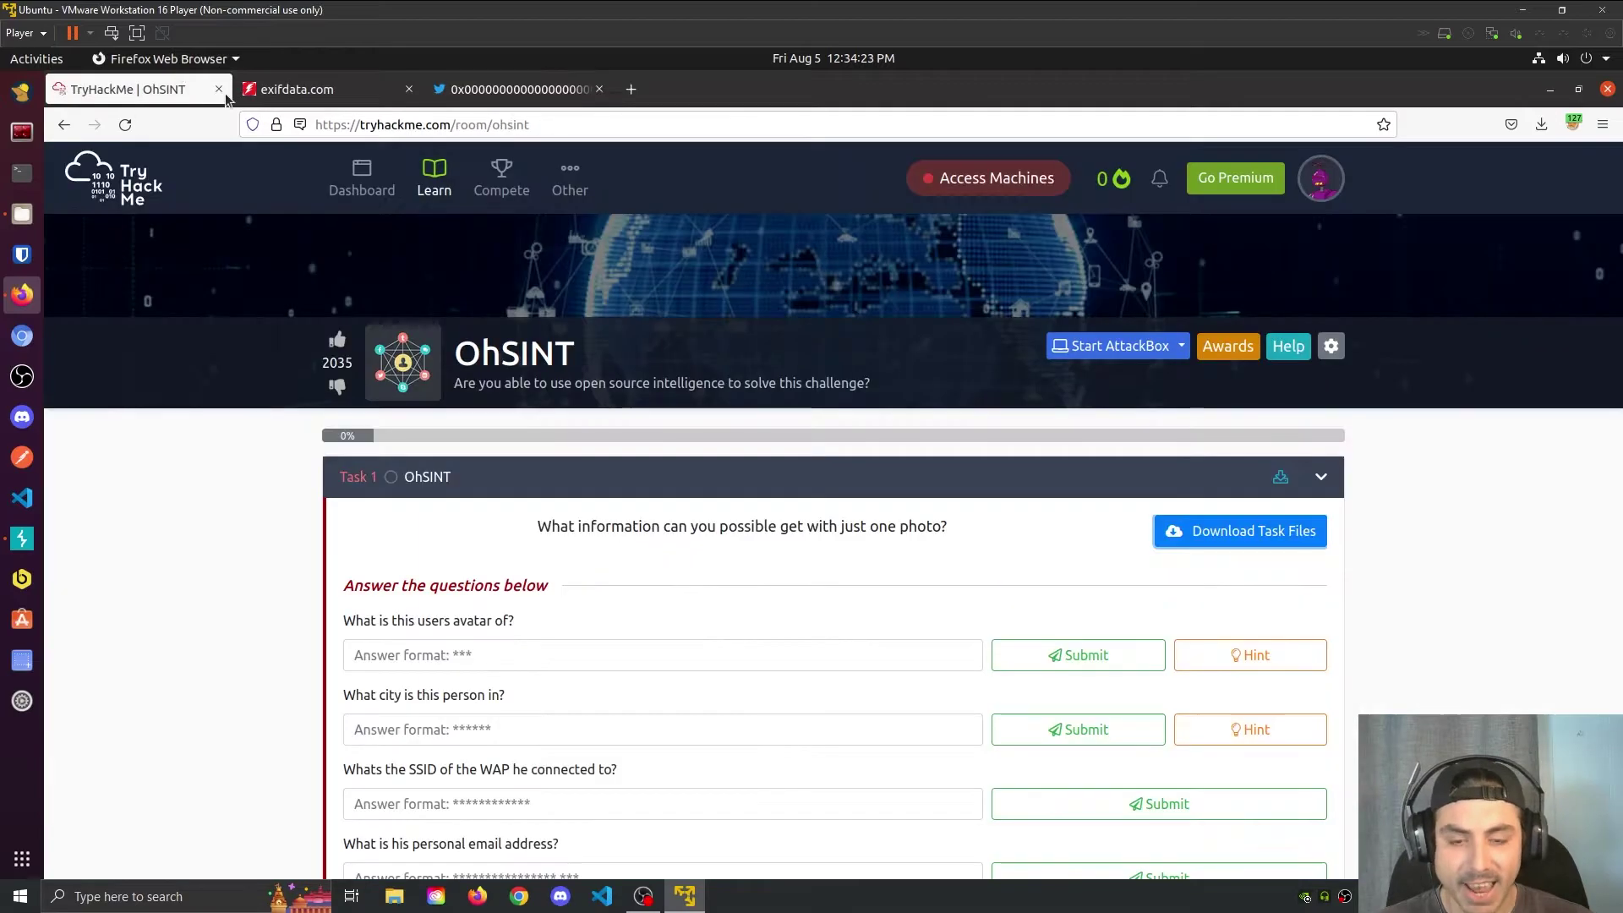
click(436, 655)
text(cat)
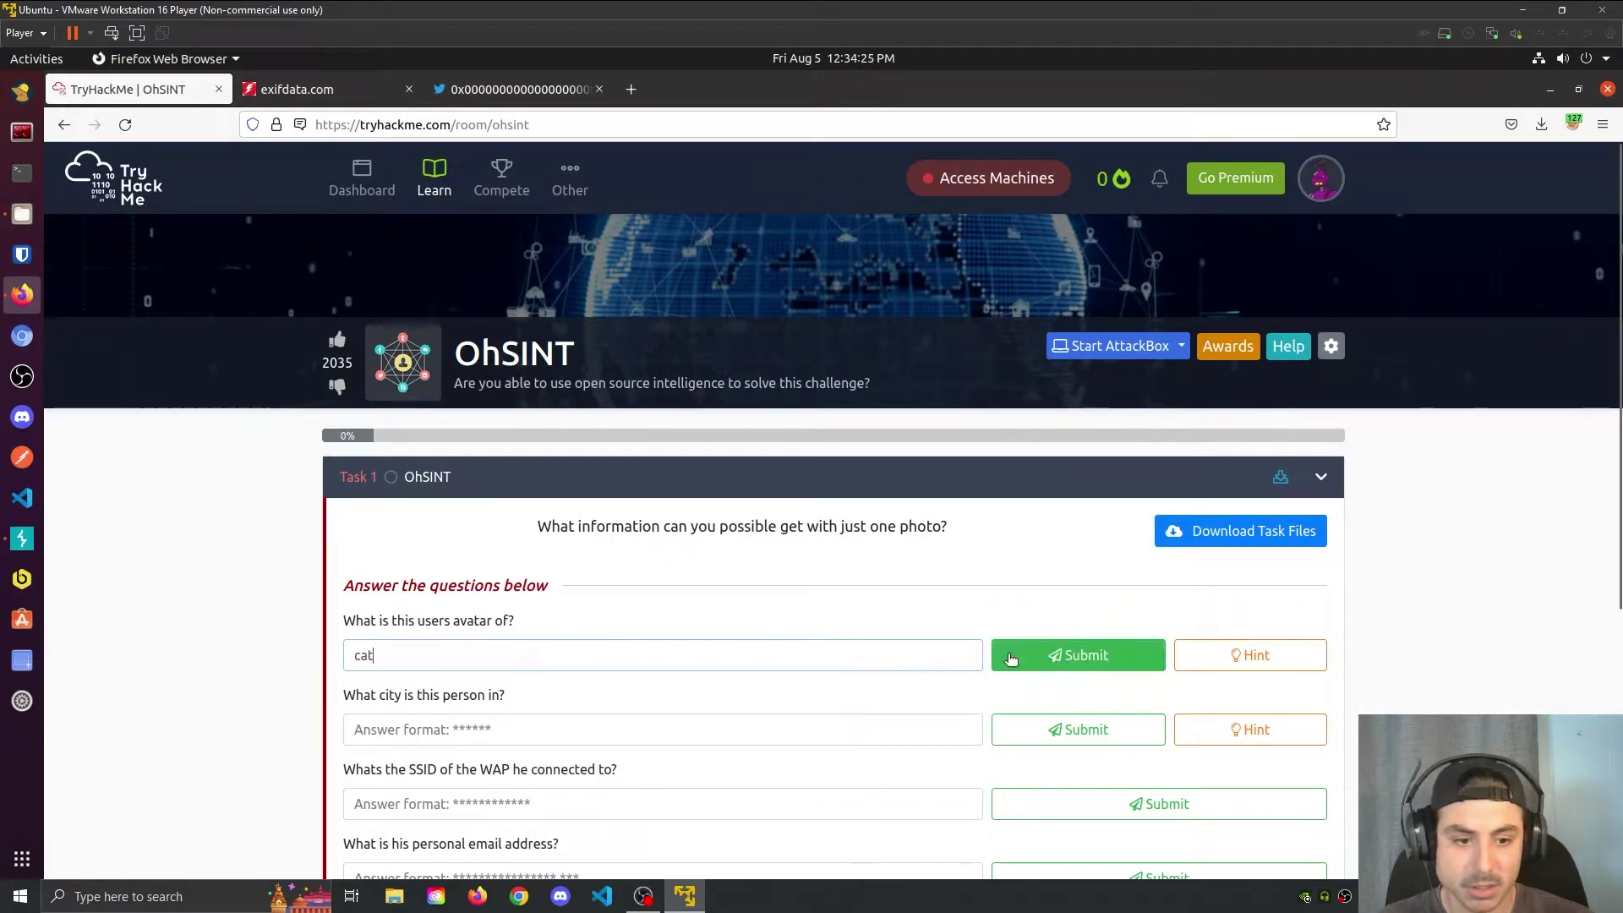
click(1012, 658)
scroll(364, 507, down, 2)
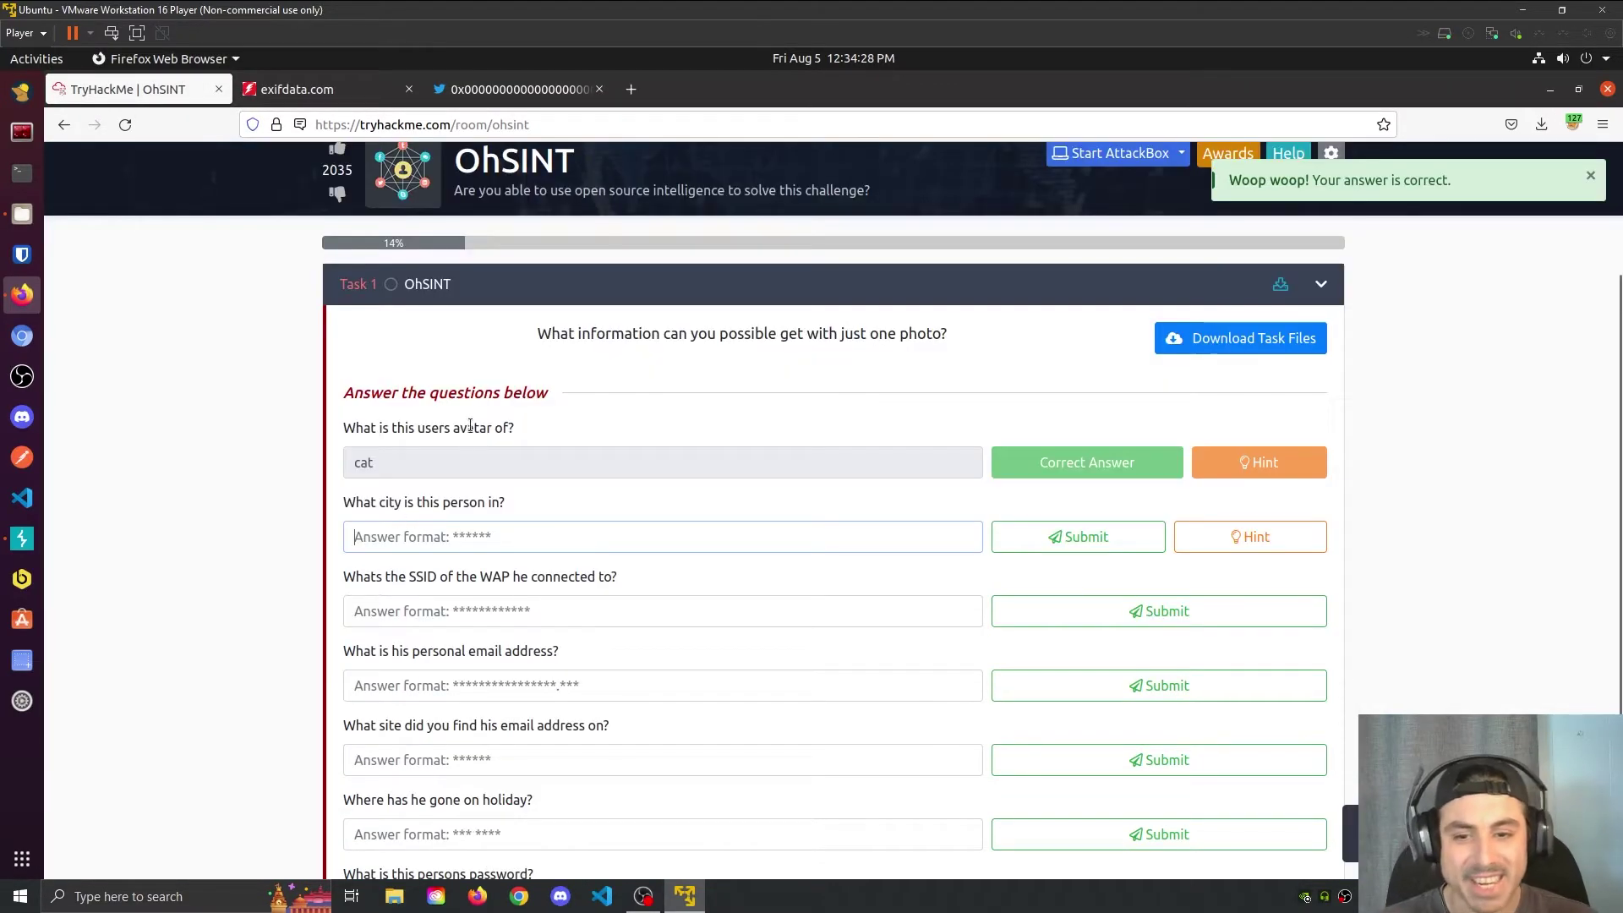
click(481, 89)
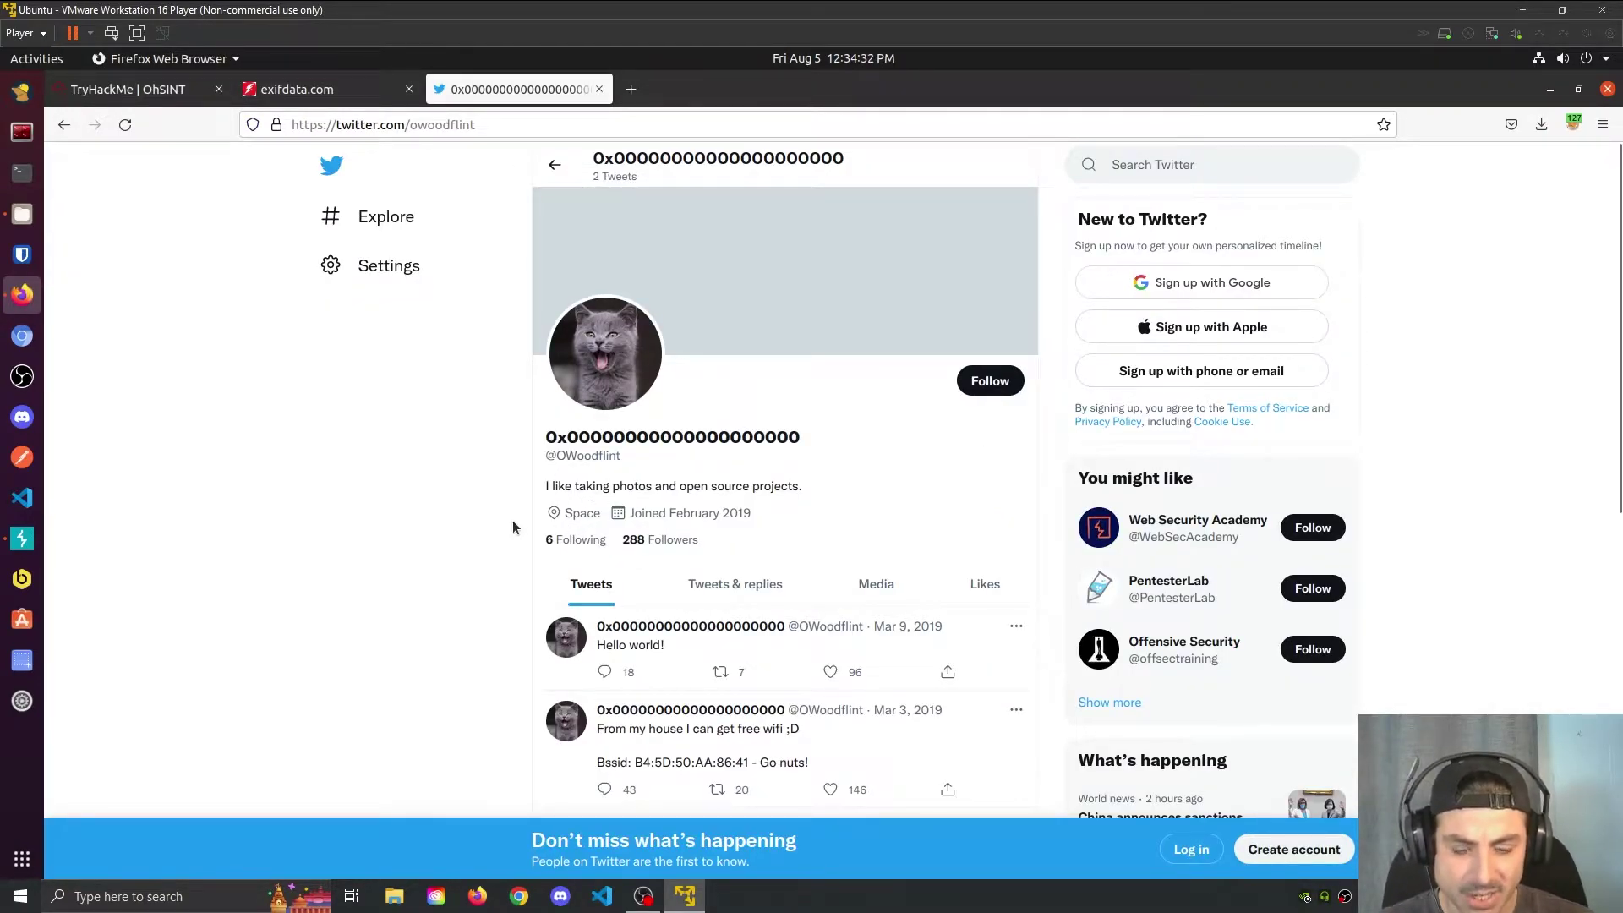
Step: Select the BSSID B4:5D:50:AA:86:41 in the free-wifi tweet
scroll(512, 527, down, 3)
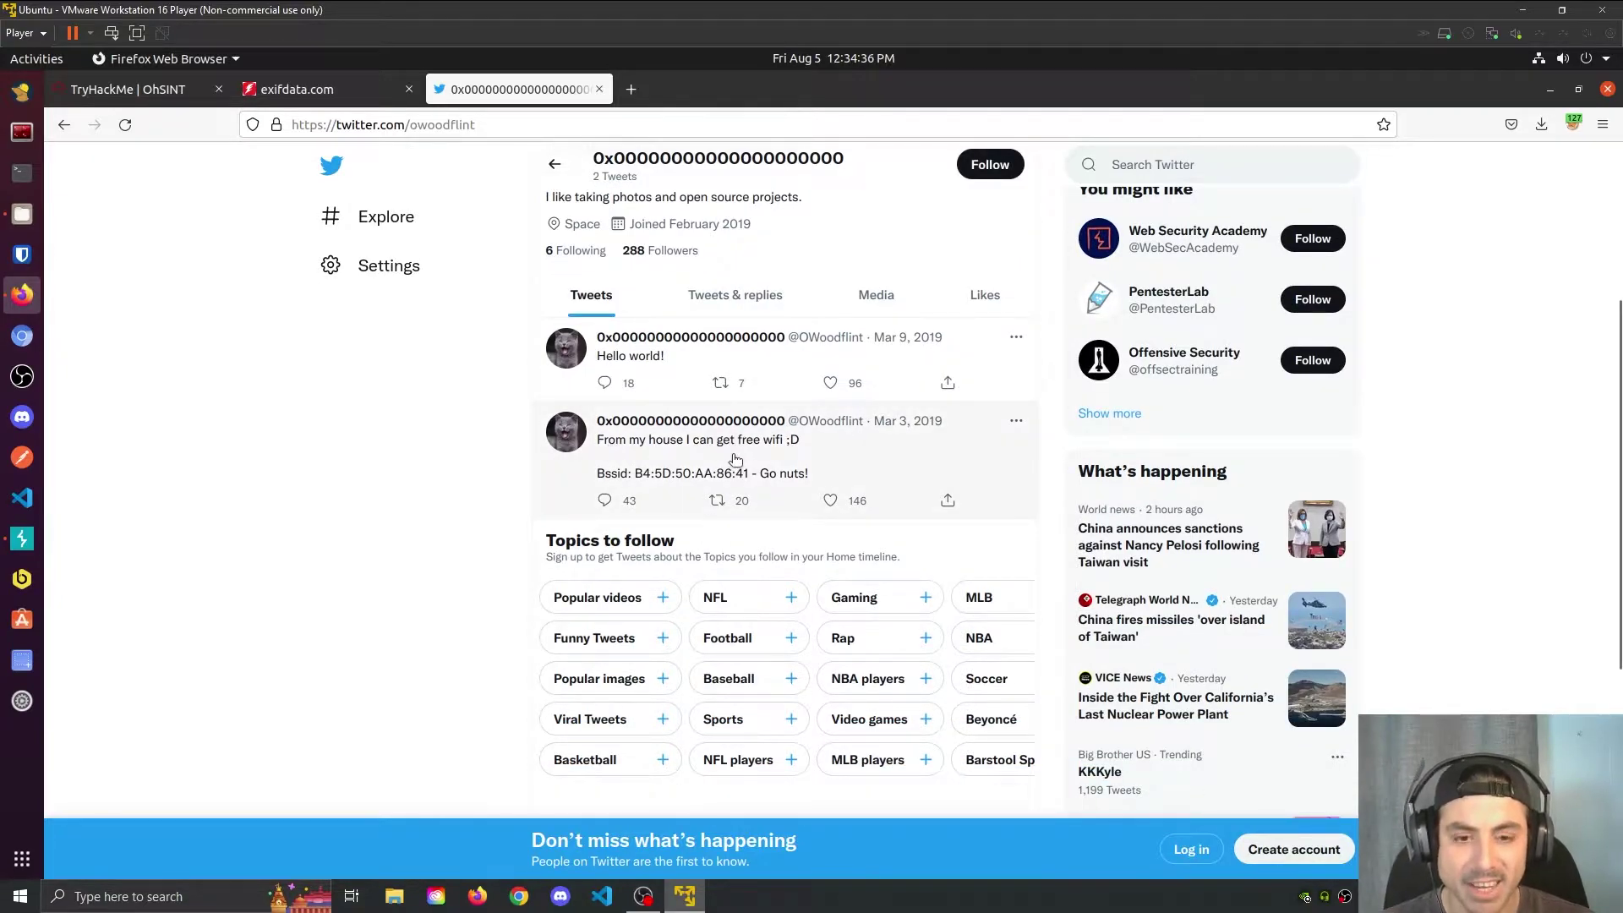
drag(639, 480, 748, 481)
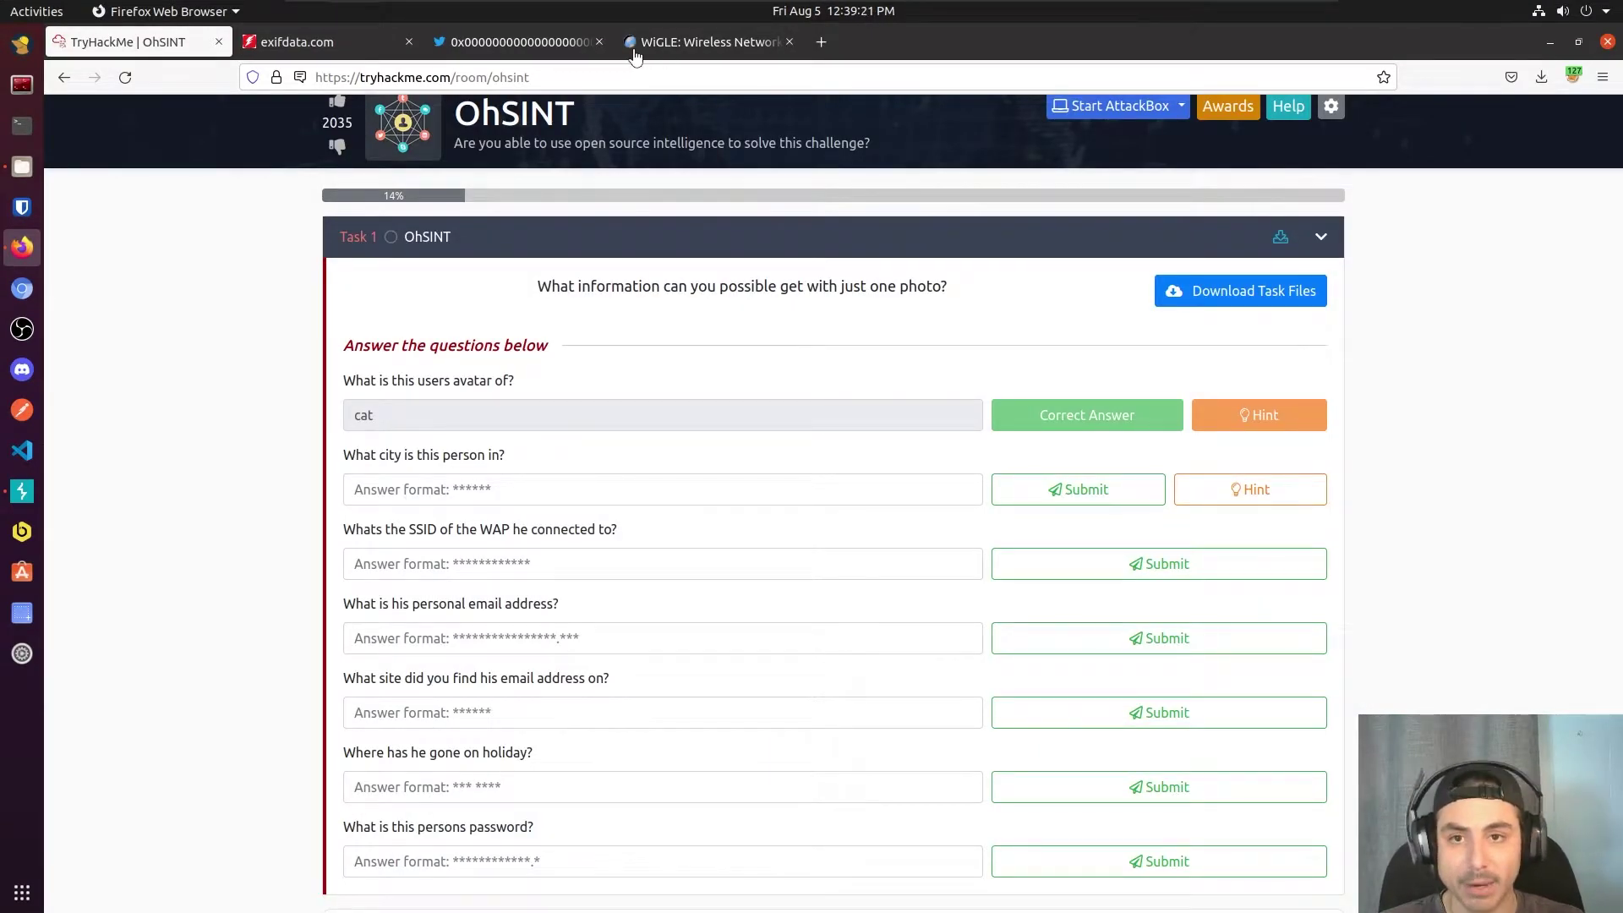
click(474, 44)
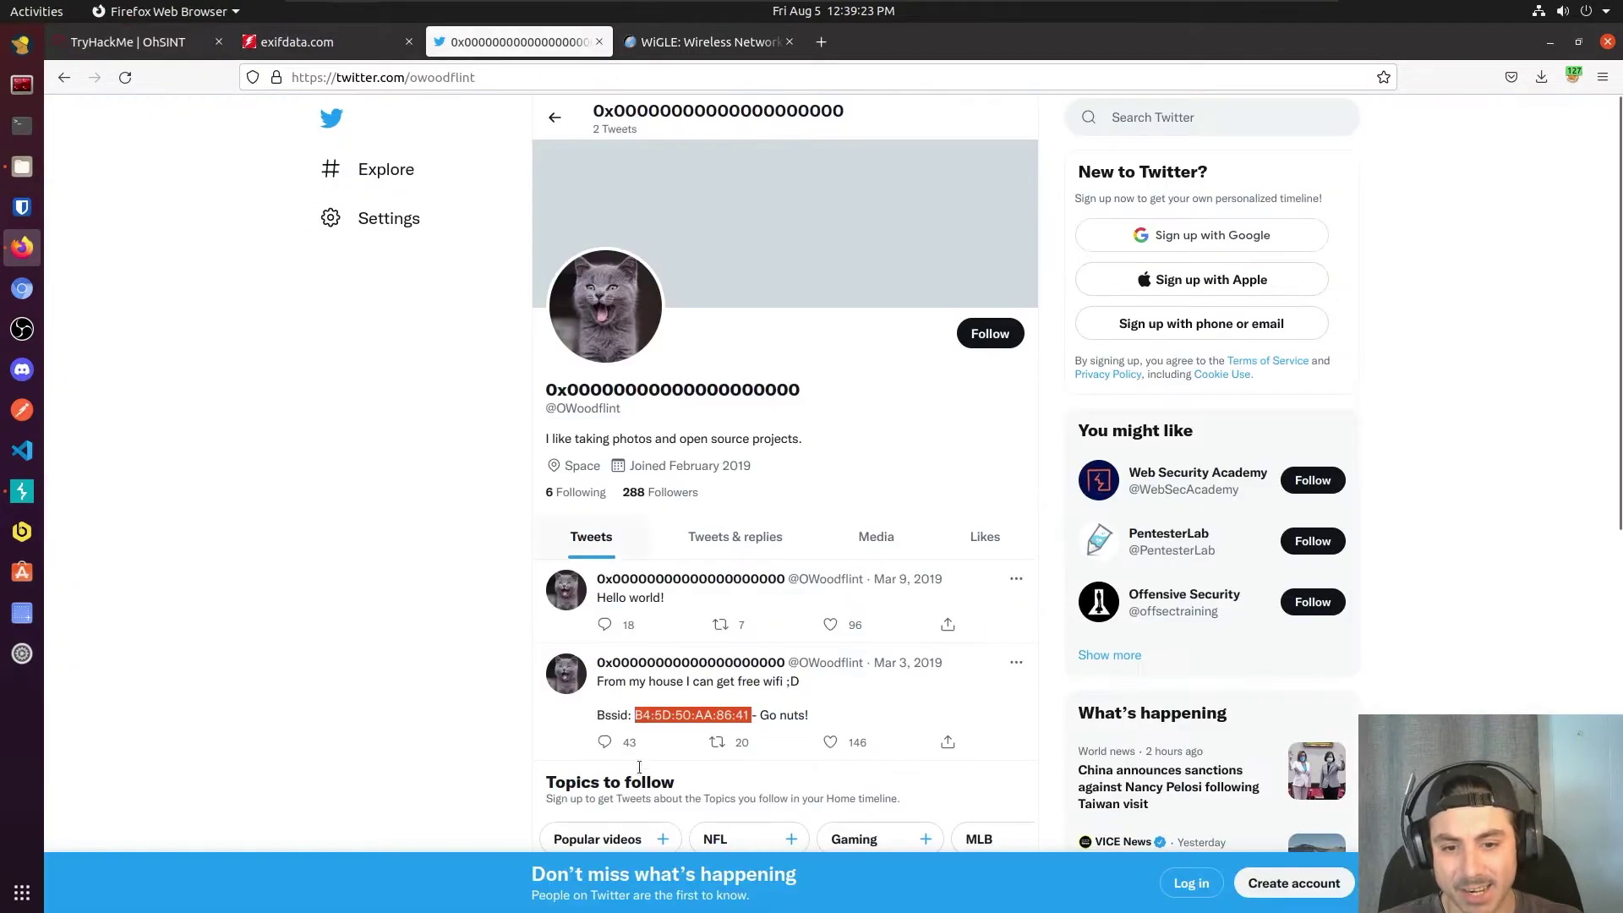
Step: Read and close the OhSINT city question's hint about BSSID and Wigle.net
click(165, 51)
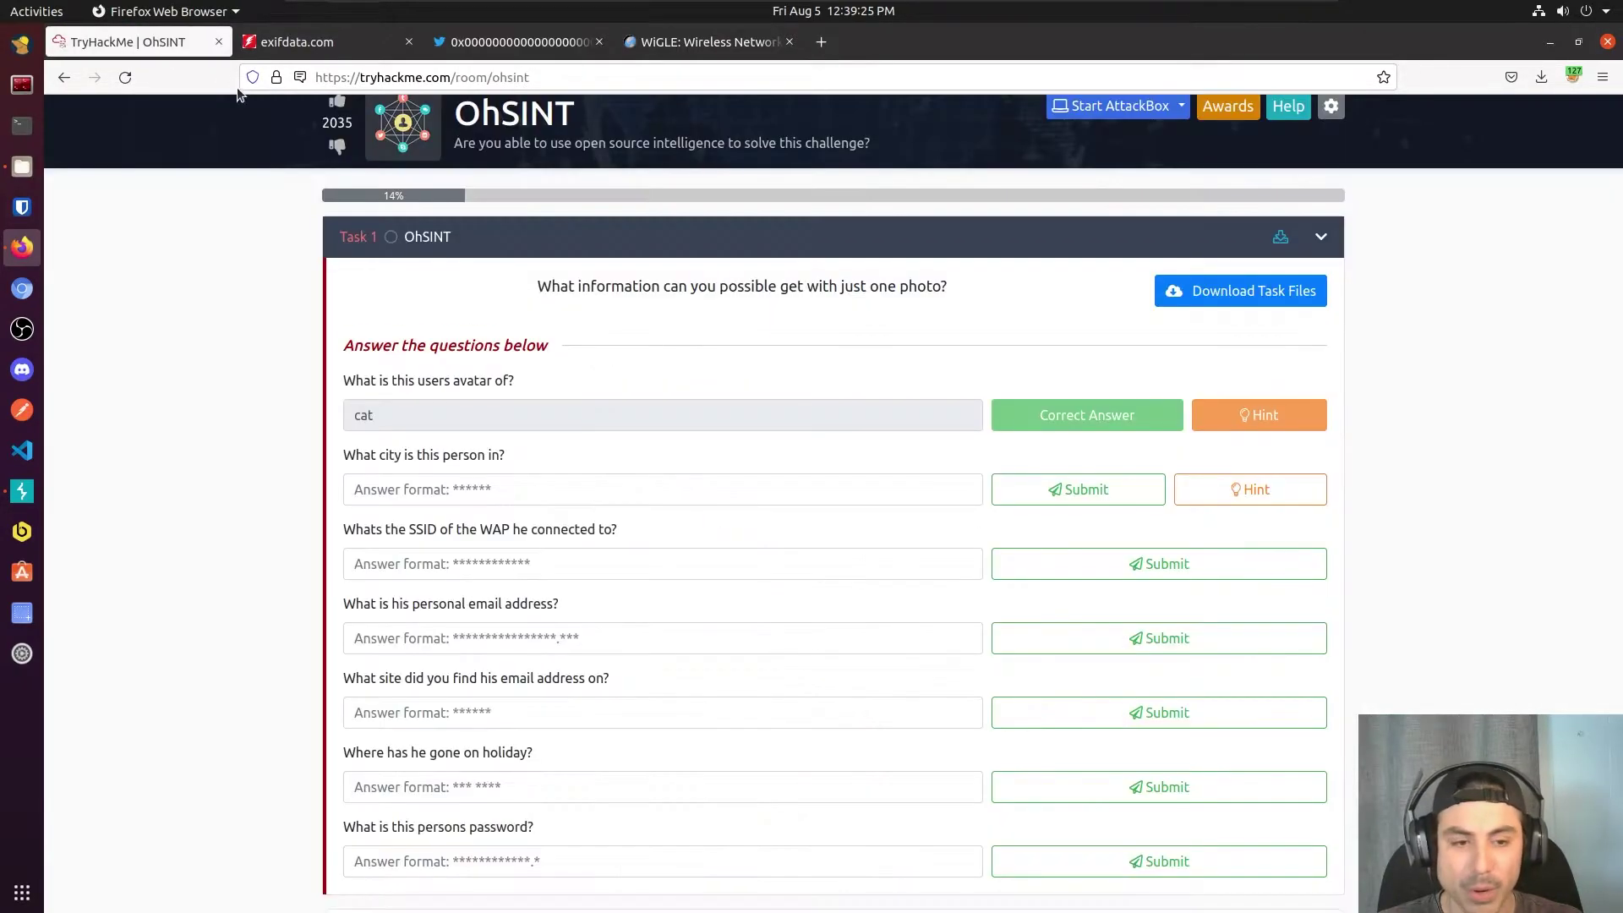
click(1244, 489)
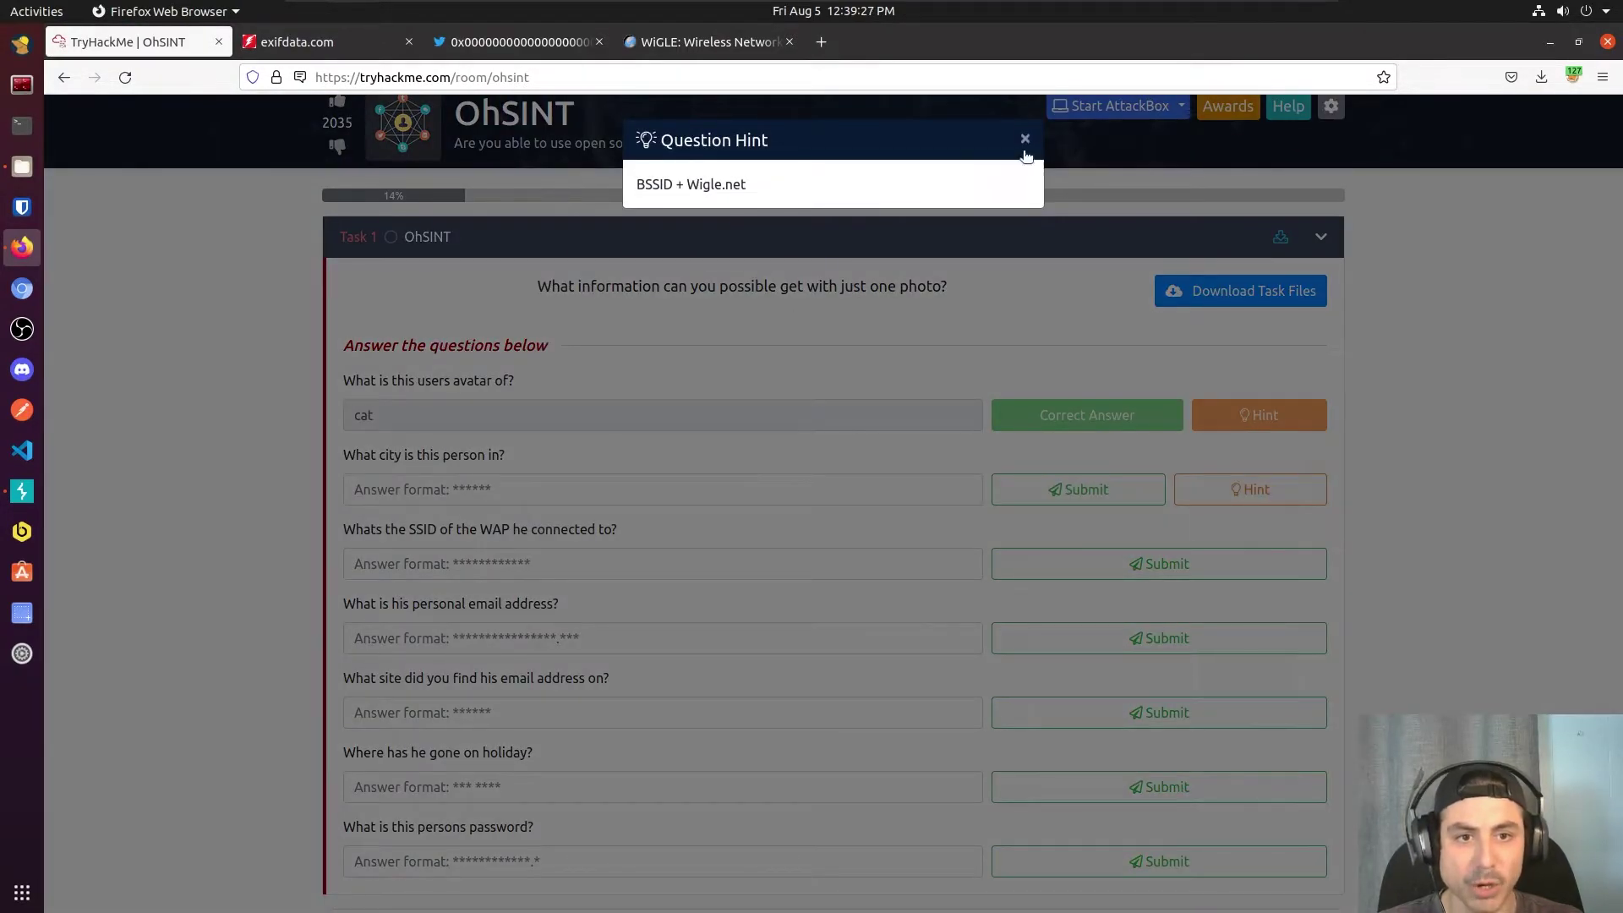
click(1025, 143)
click(664, 46)
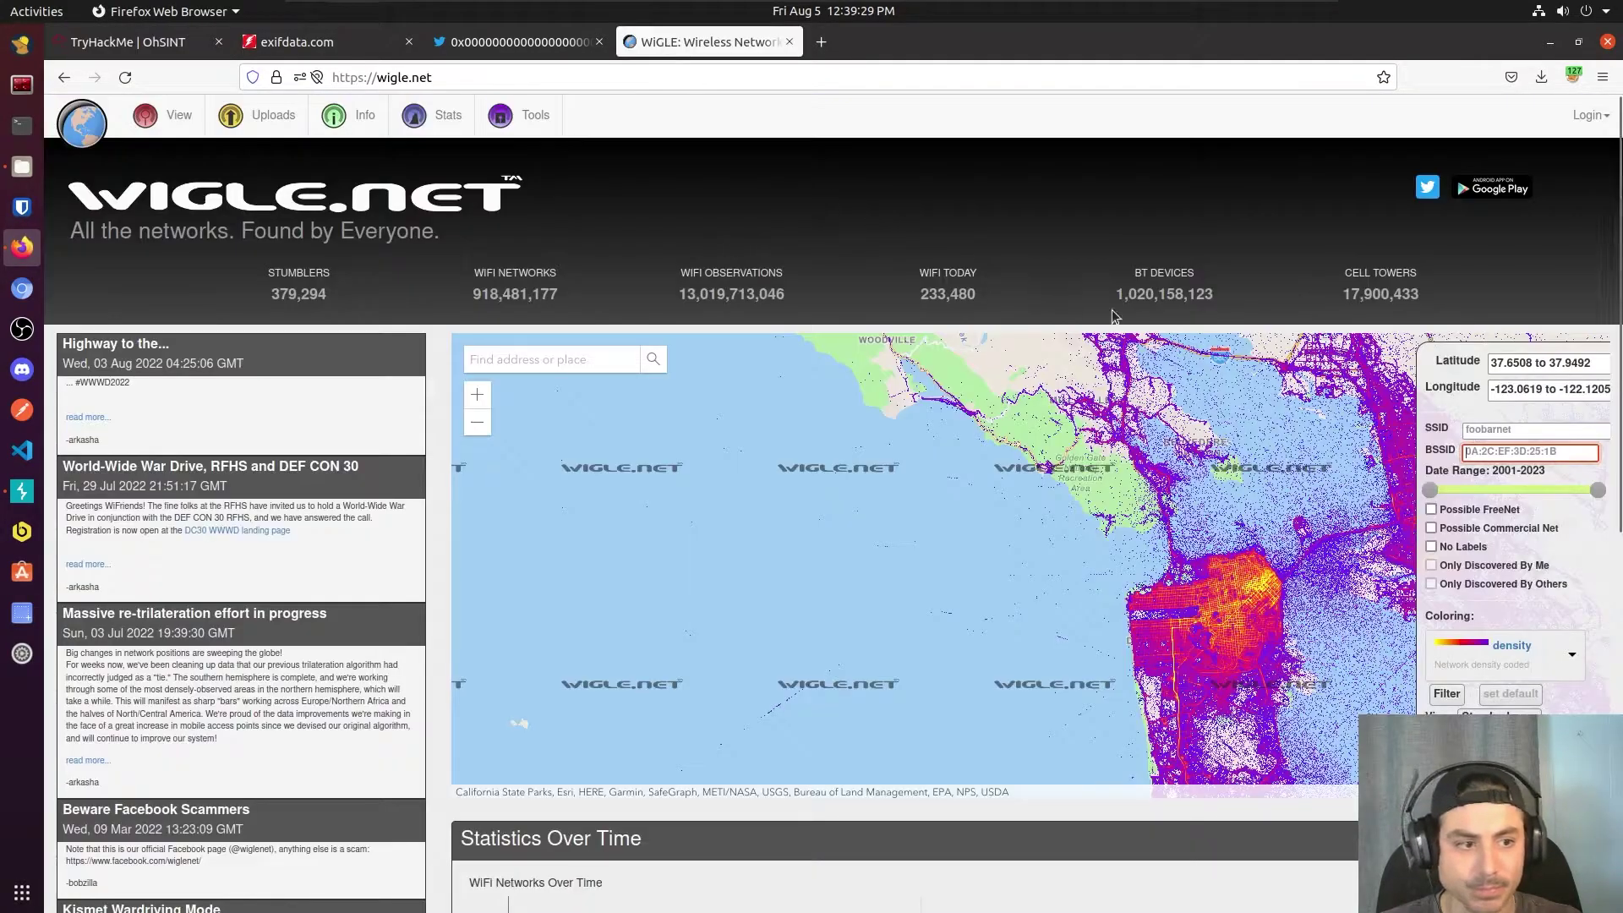
key(BackSpace)
text(1)
click(998, 771)
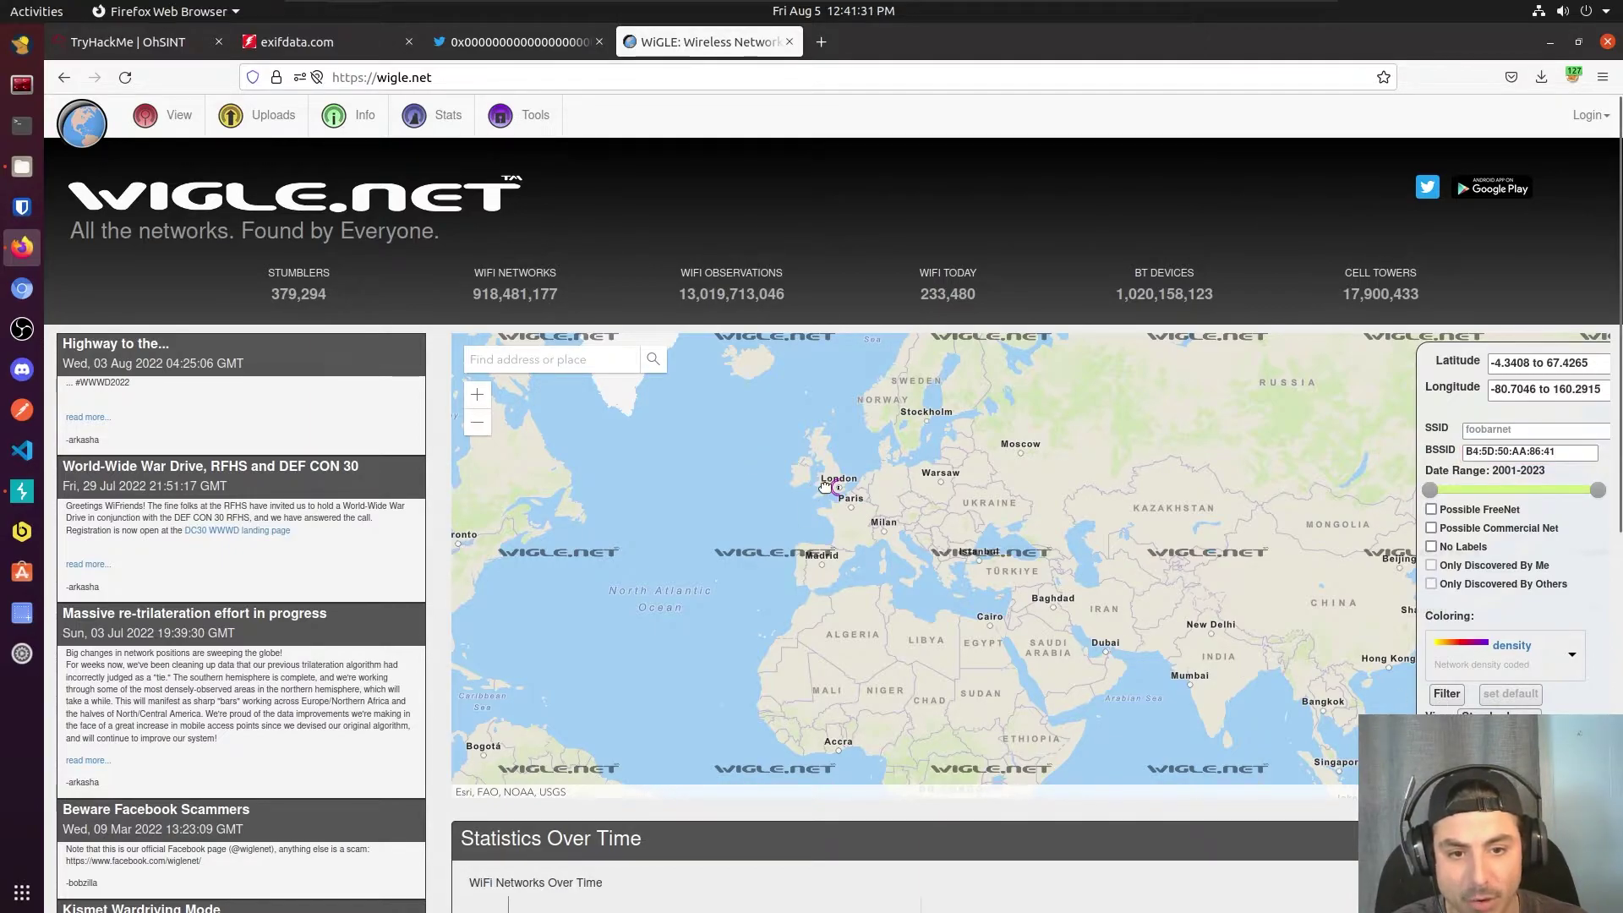
scroll(825, 488, up, 3)
scroll(994, 490, up, 1)
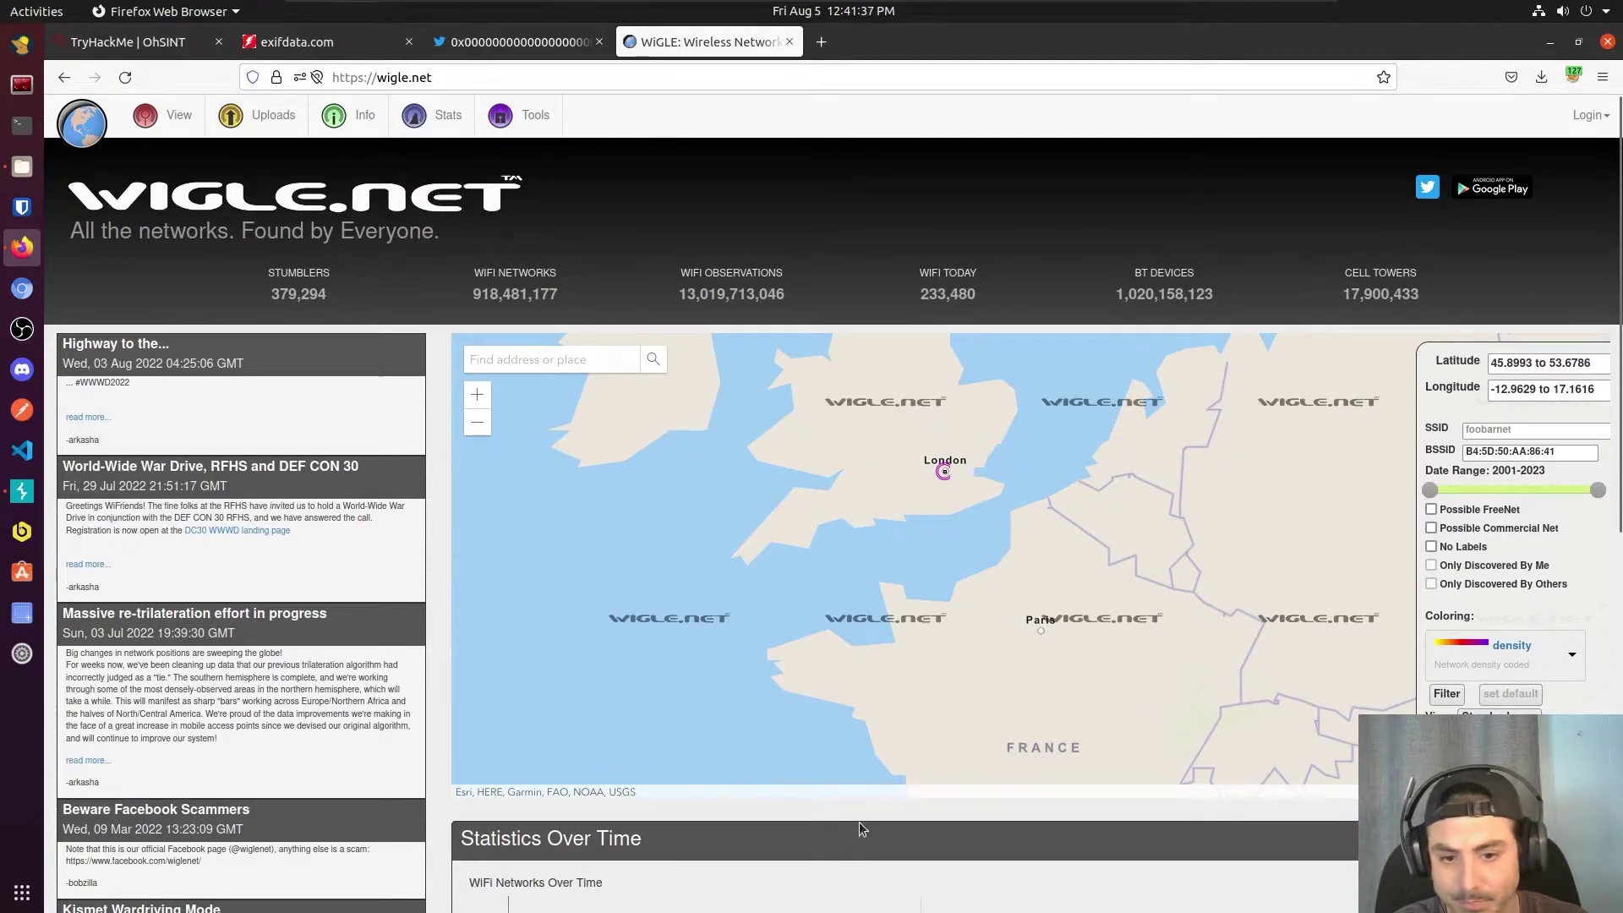
Step: Submit 'london' as the city answer
click(140, 44)
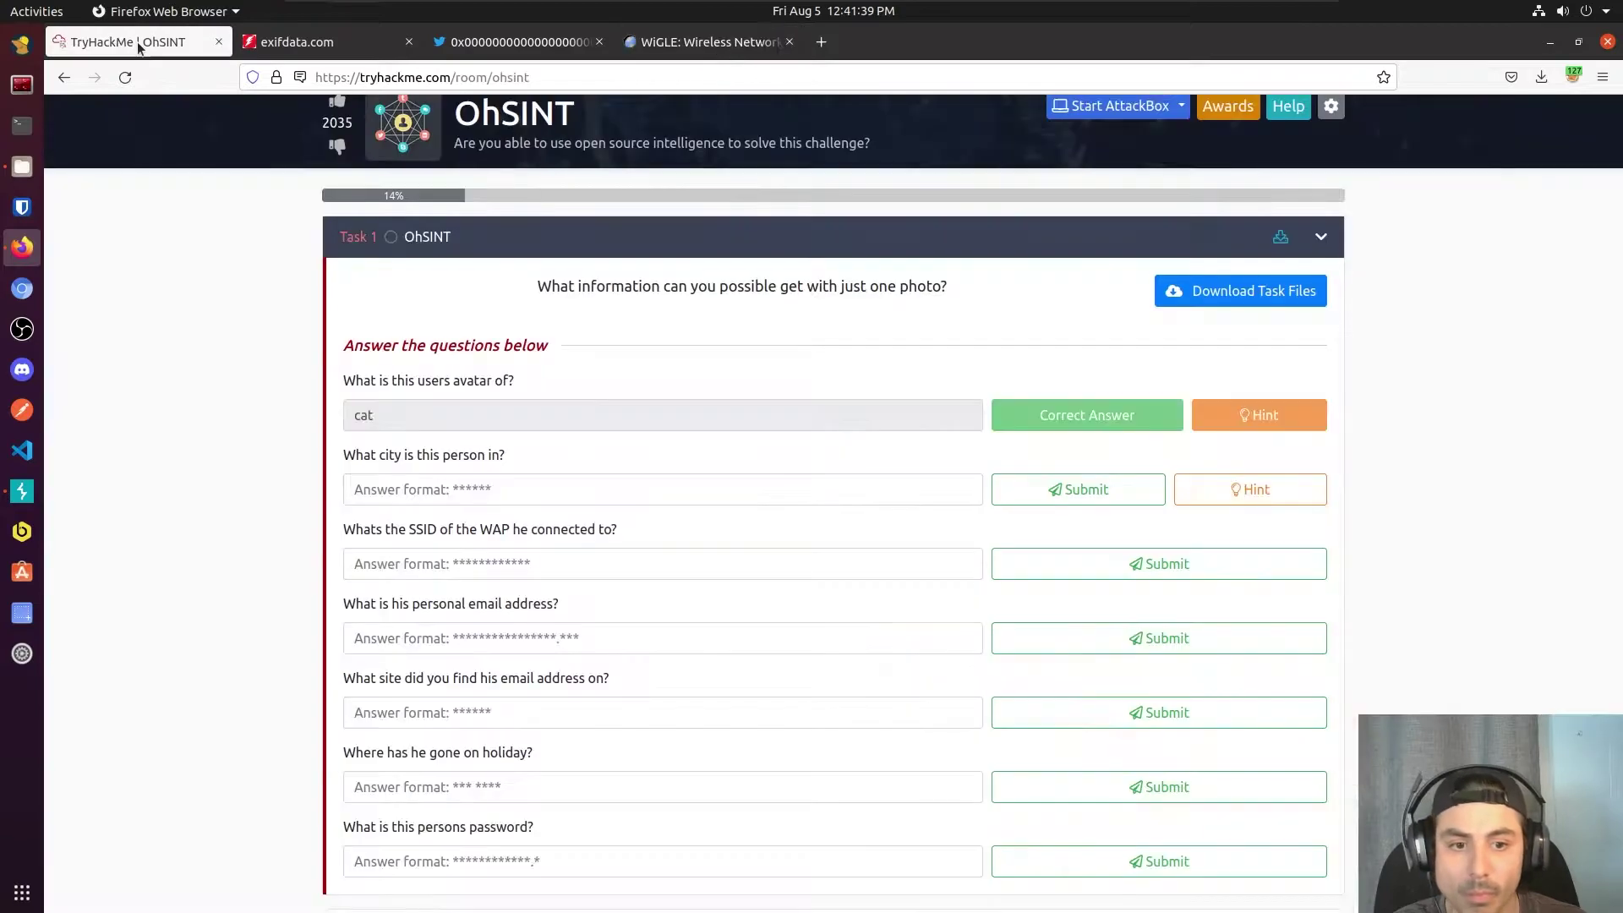
click(445, 489)
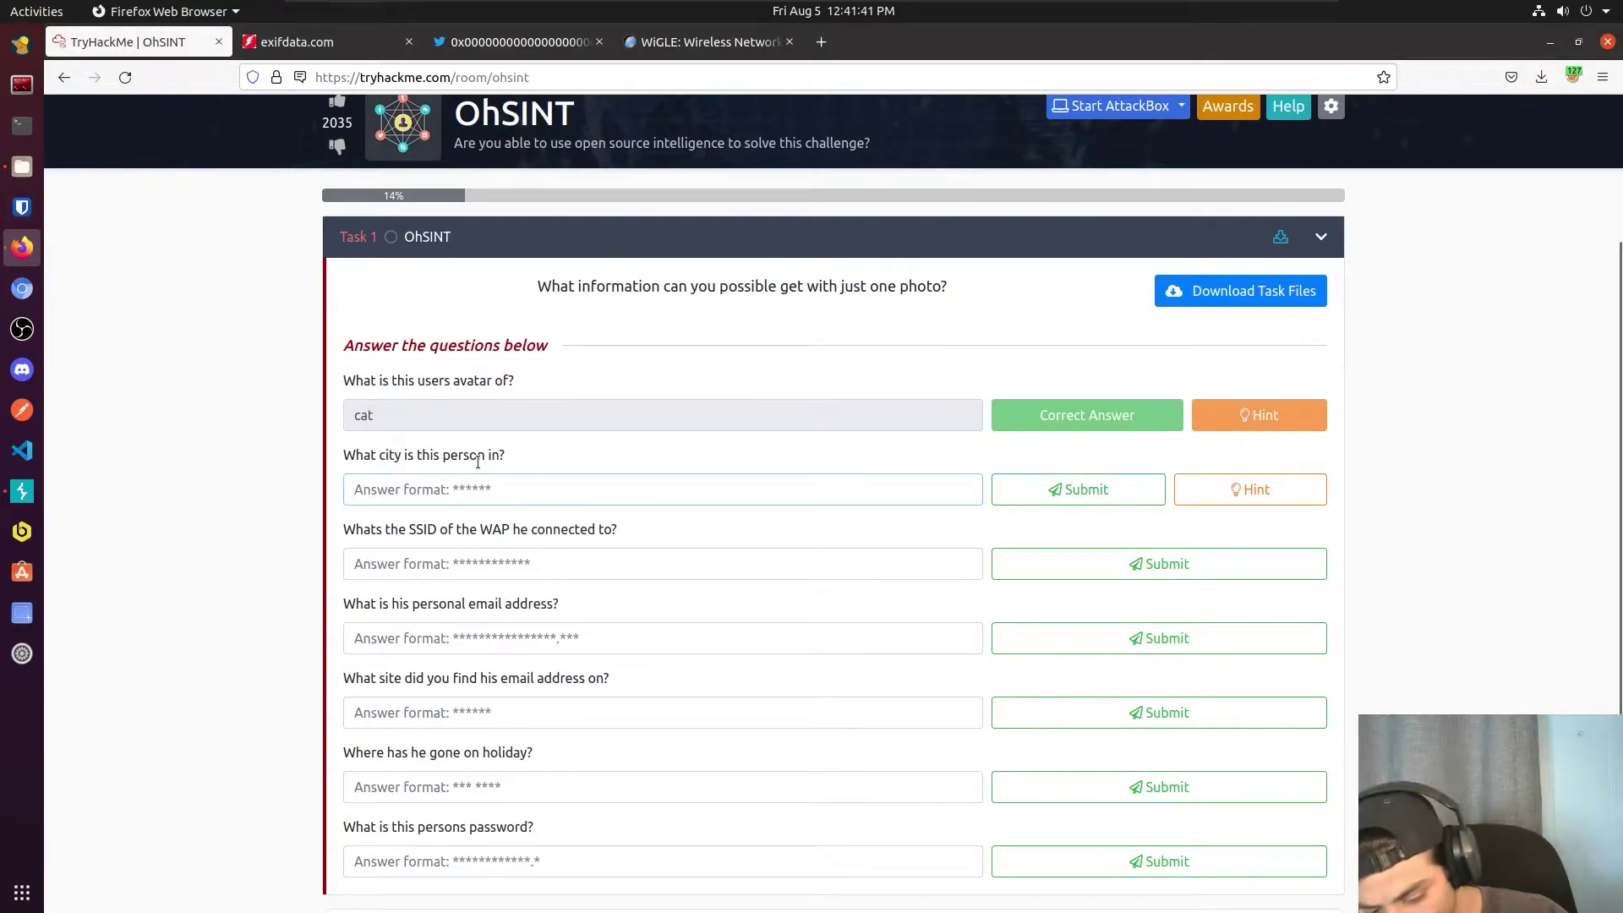
text(london)
key(Return)
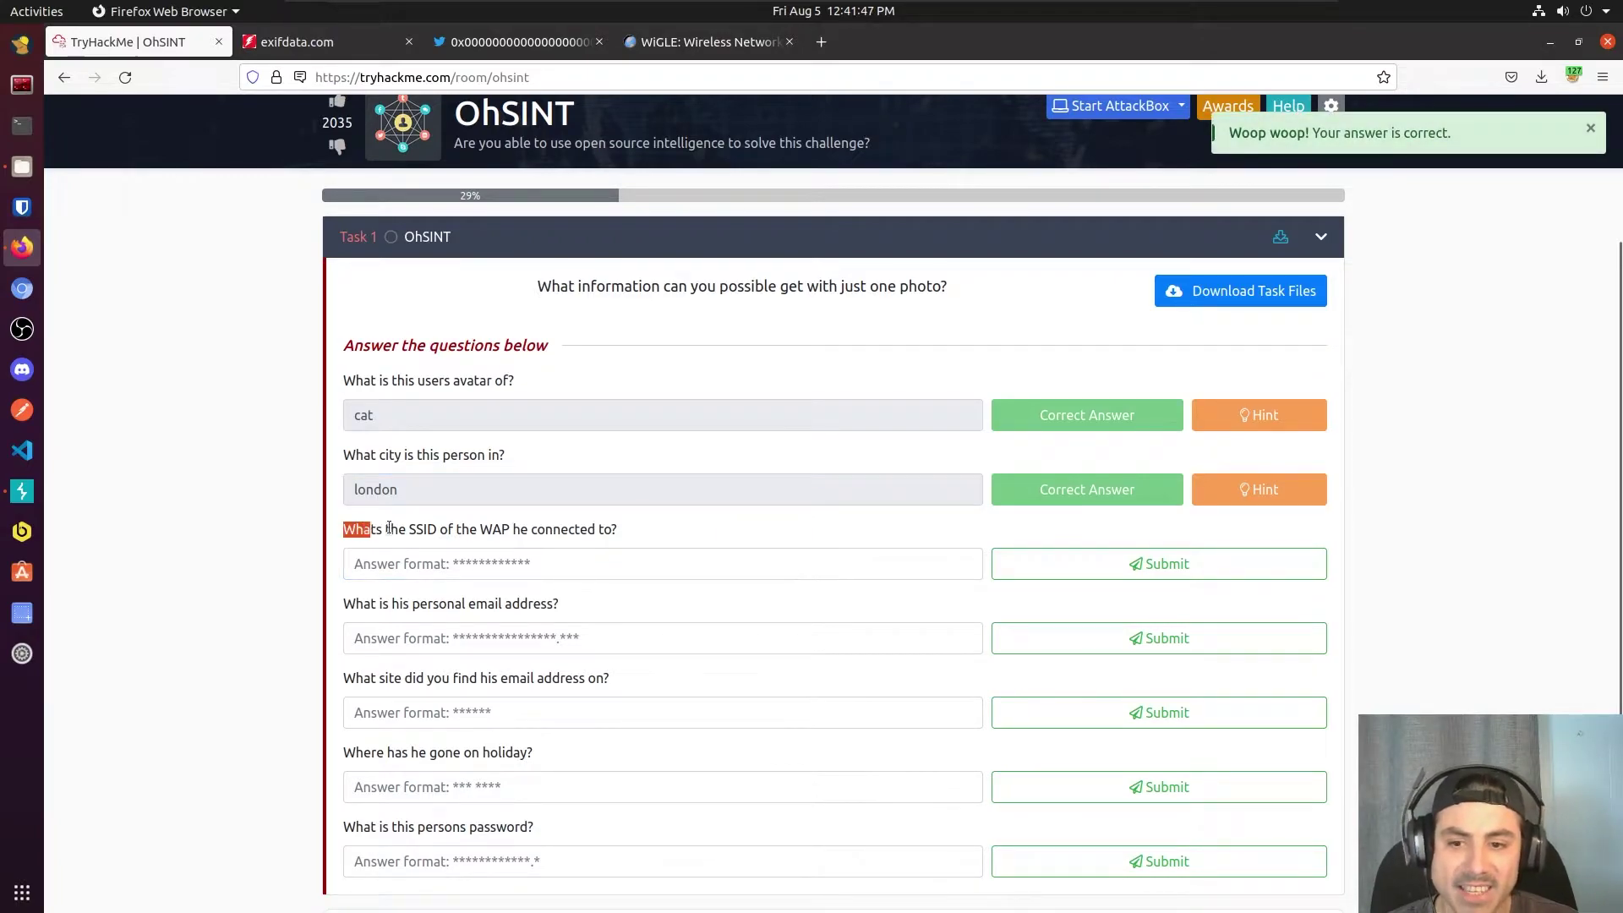
Step: Check the network on the WiGLE map and submit 'unileverwifi' as the SSID answer
drag(389, 529, 473, 530)
drag(593, 528, 619, 529)
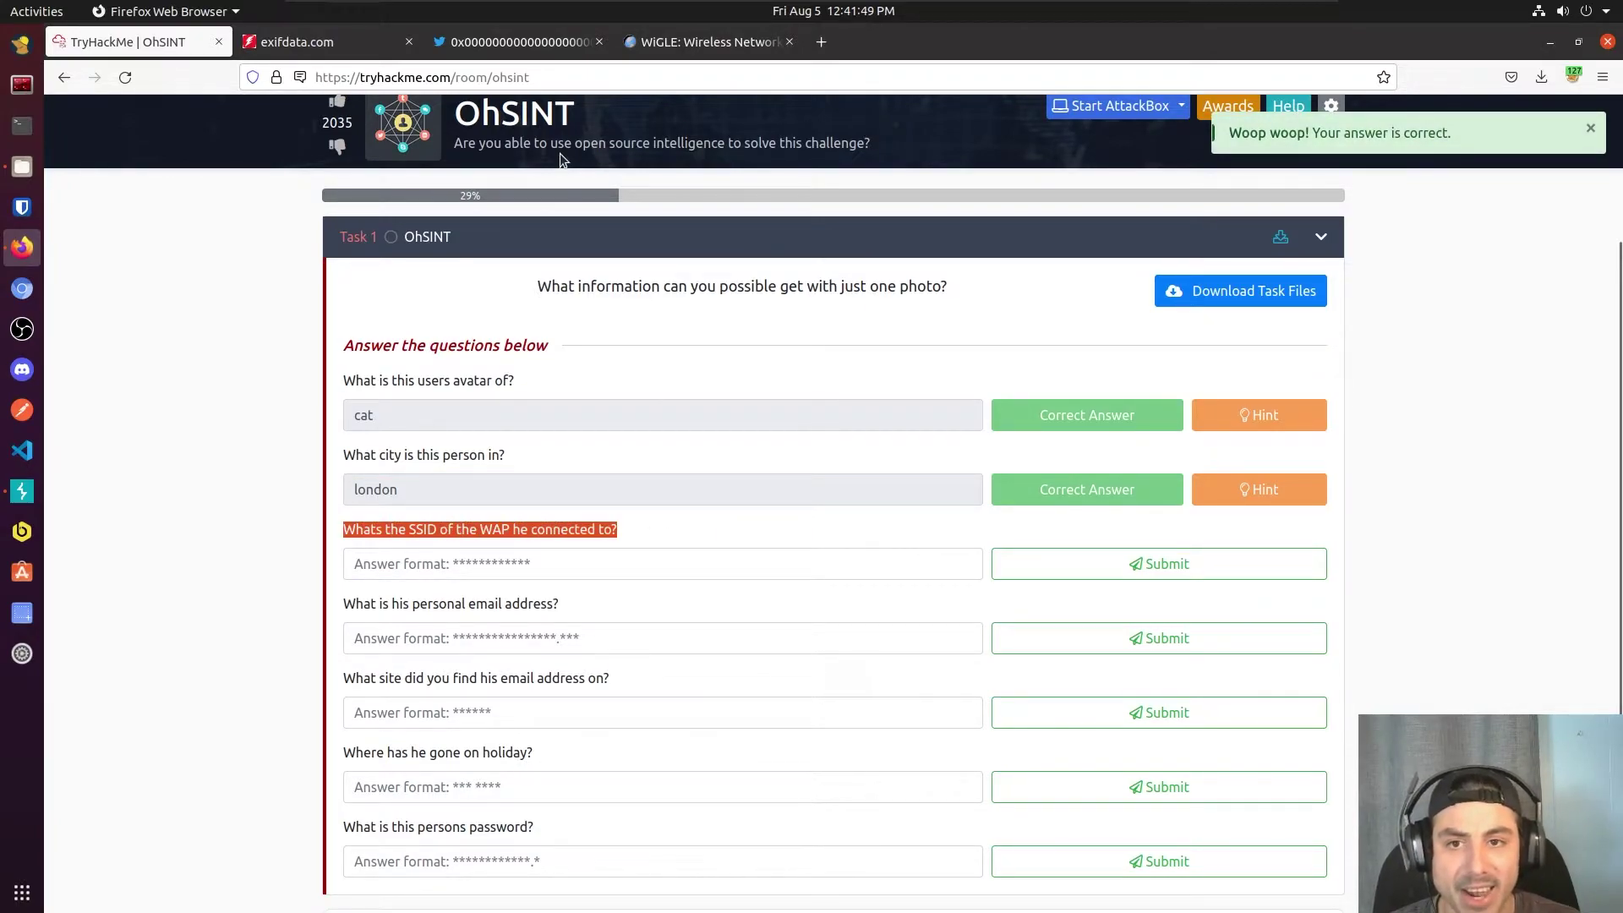
click(709, 41)
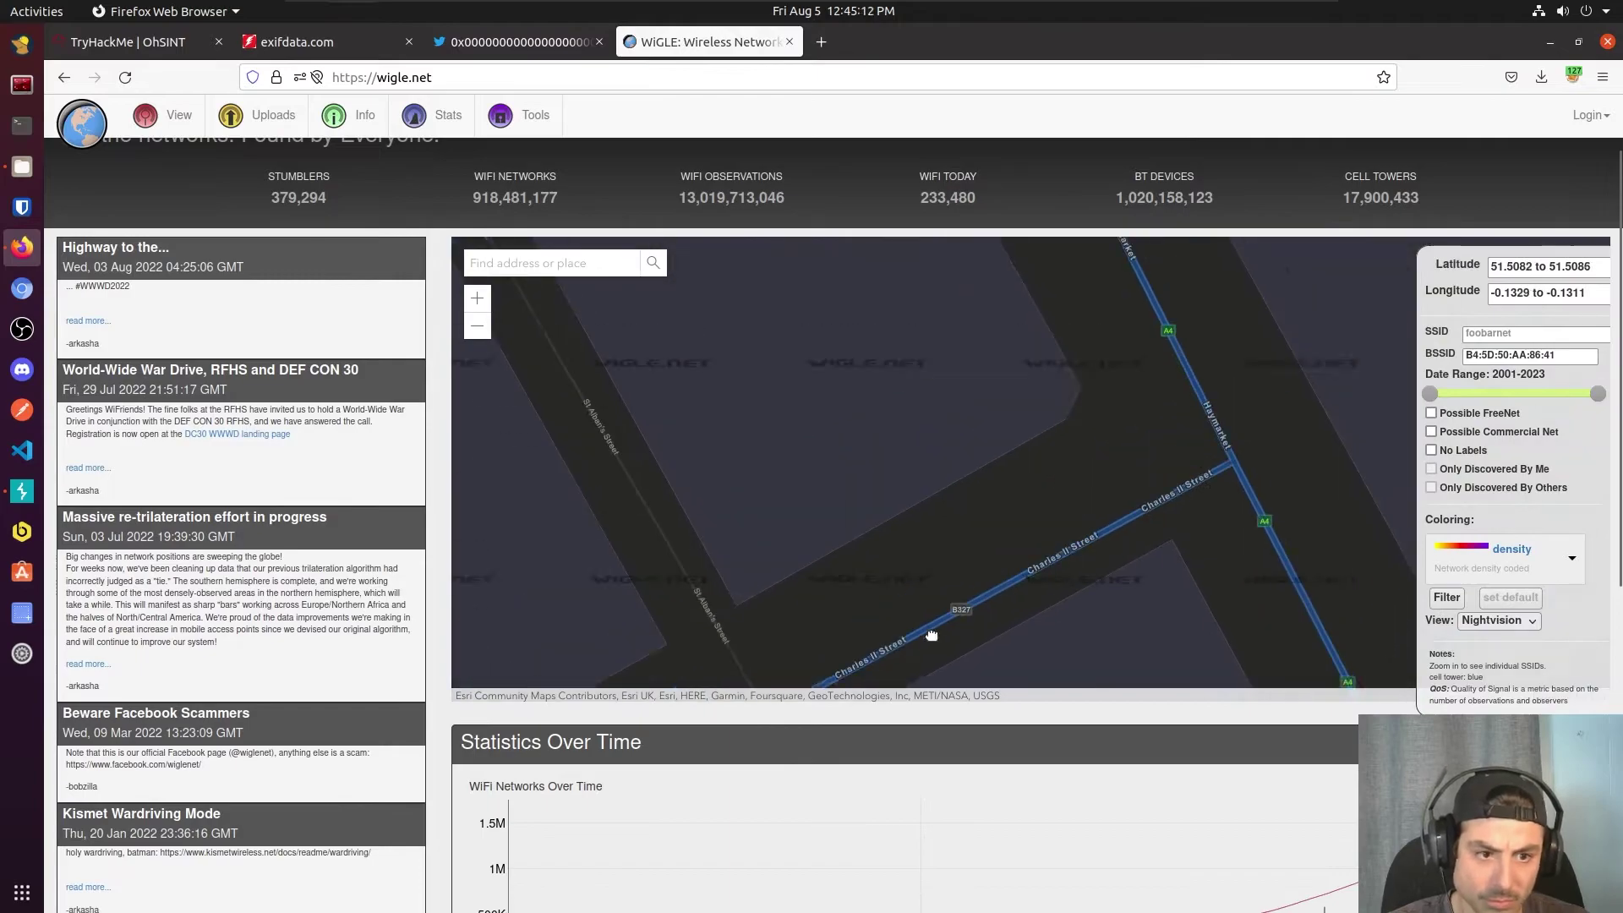
click(1086, 528)
scroll(1142, 526, down, 1)
scroll(1099, 508, down, 3)
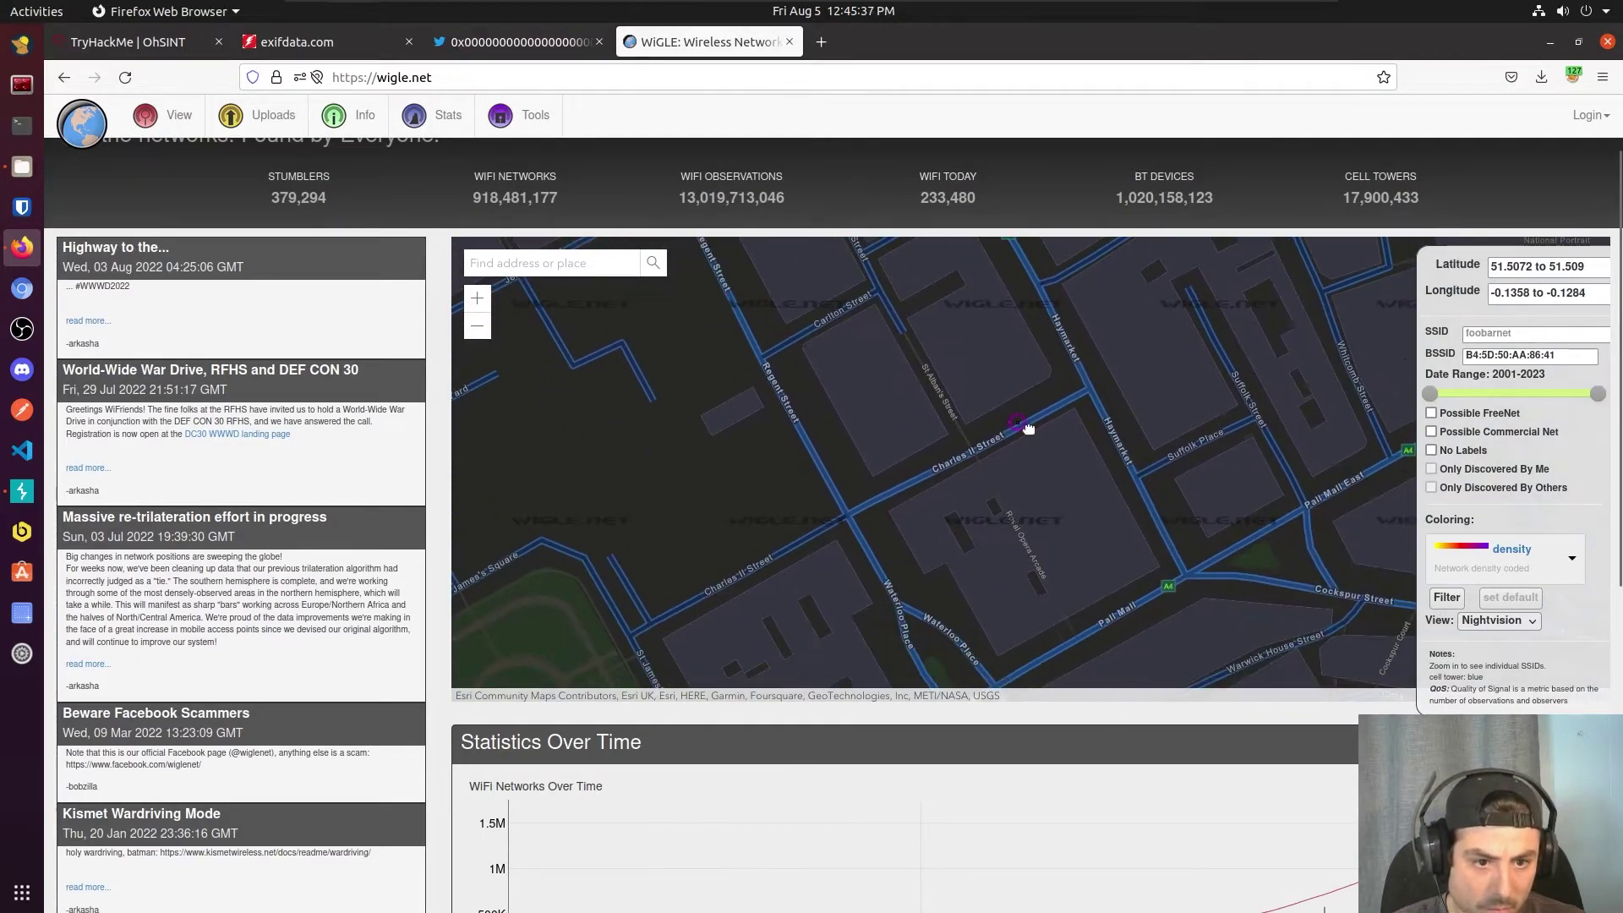
scroll(620, 380, down, 7)
scroll(528, 479, up, 1)
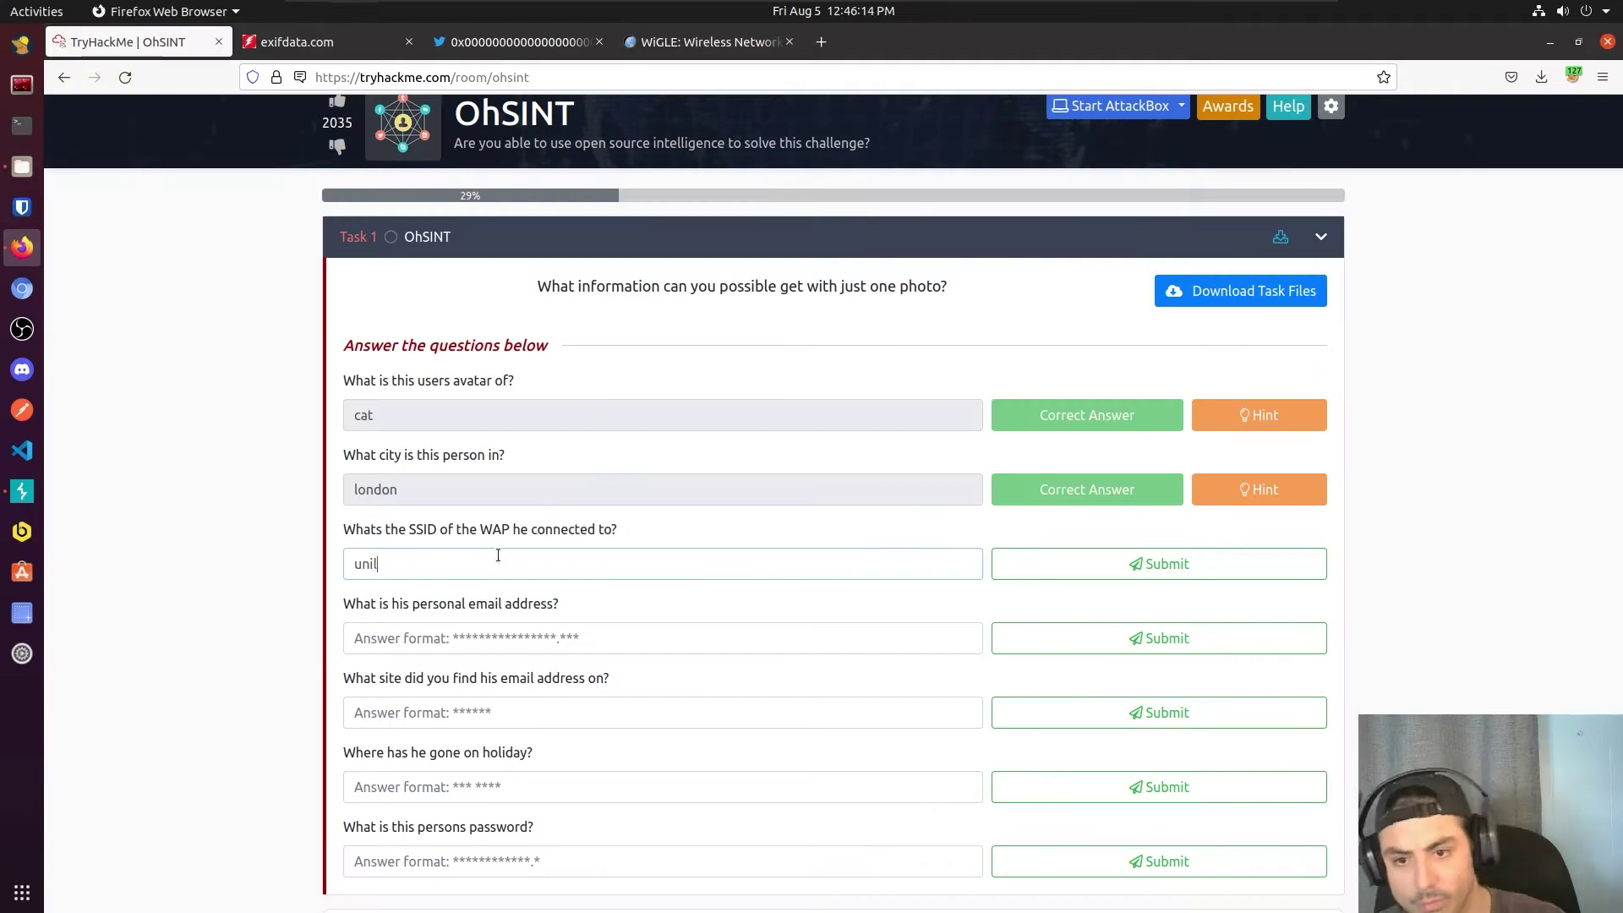
text(leverwifi)
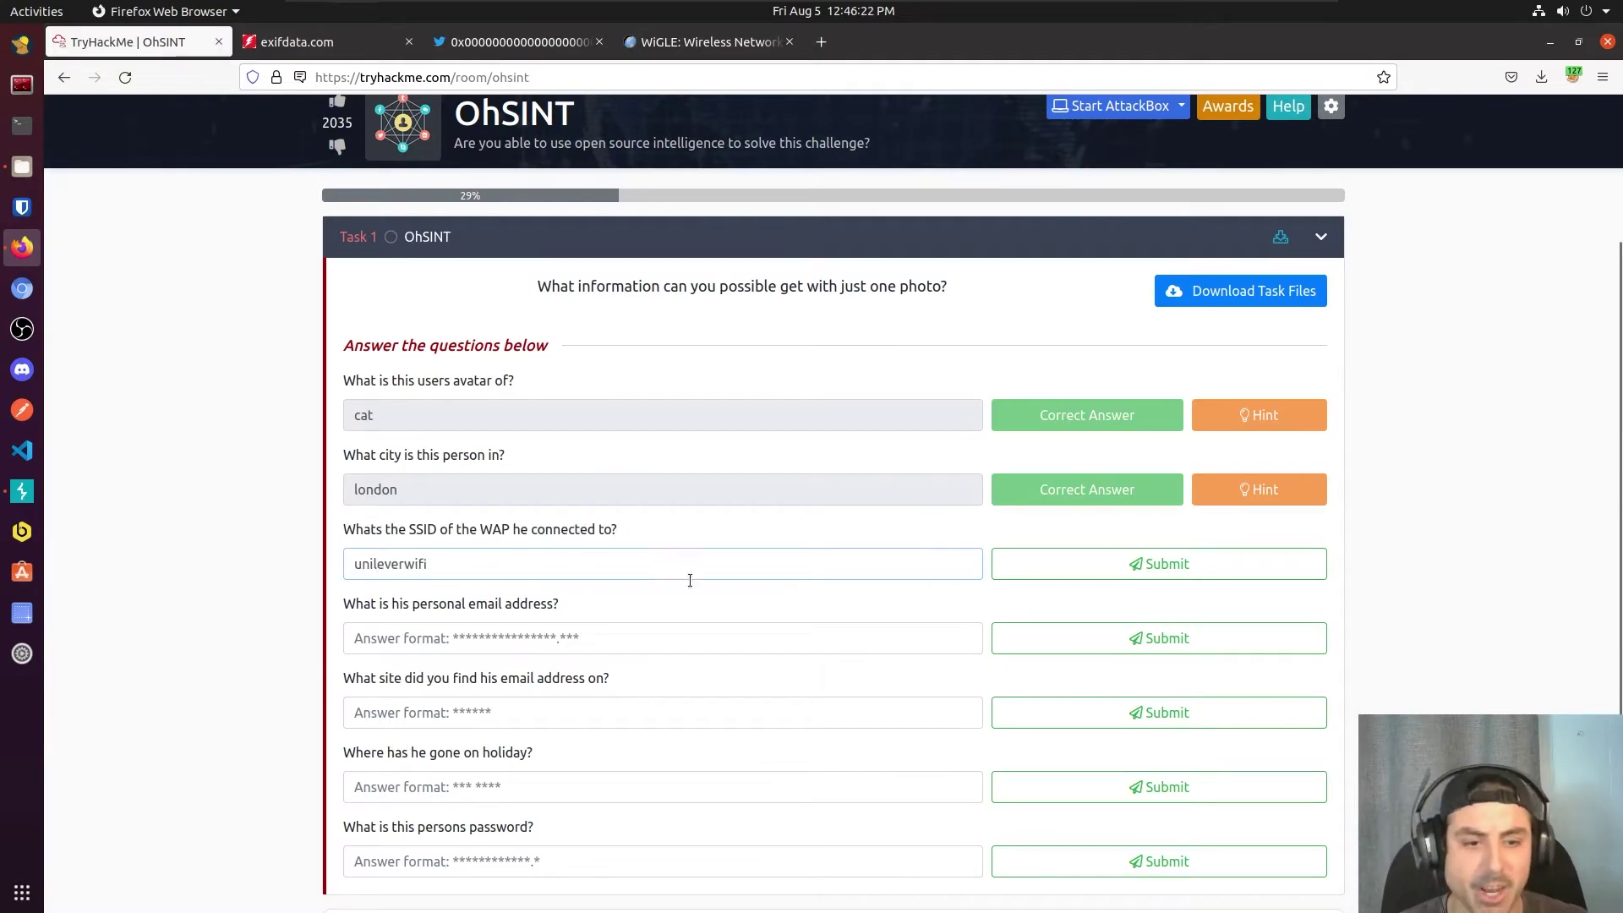
key(Return)
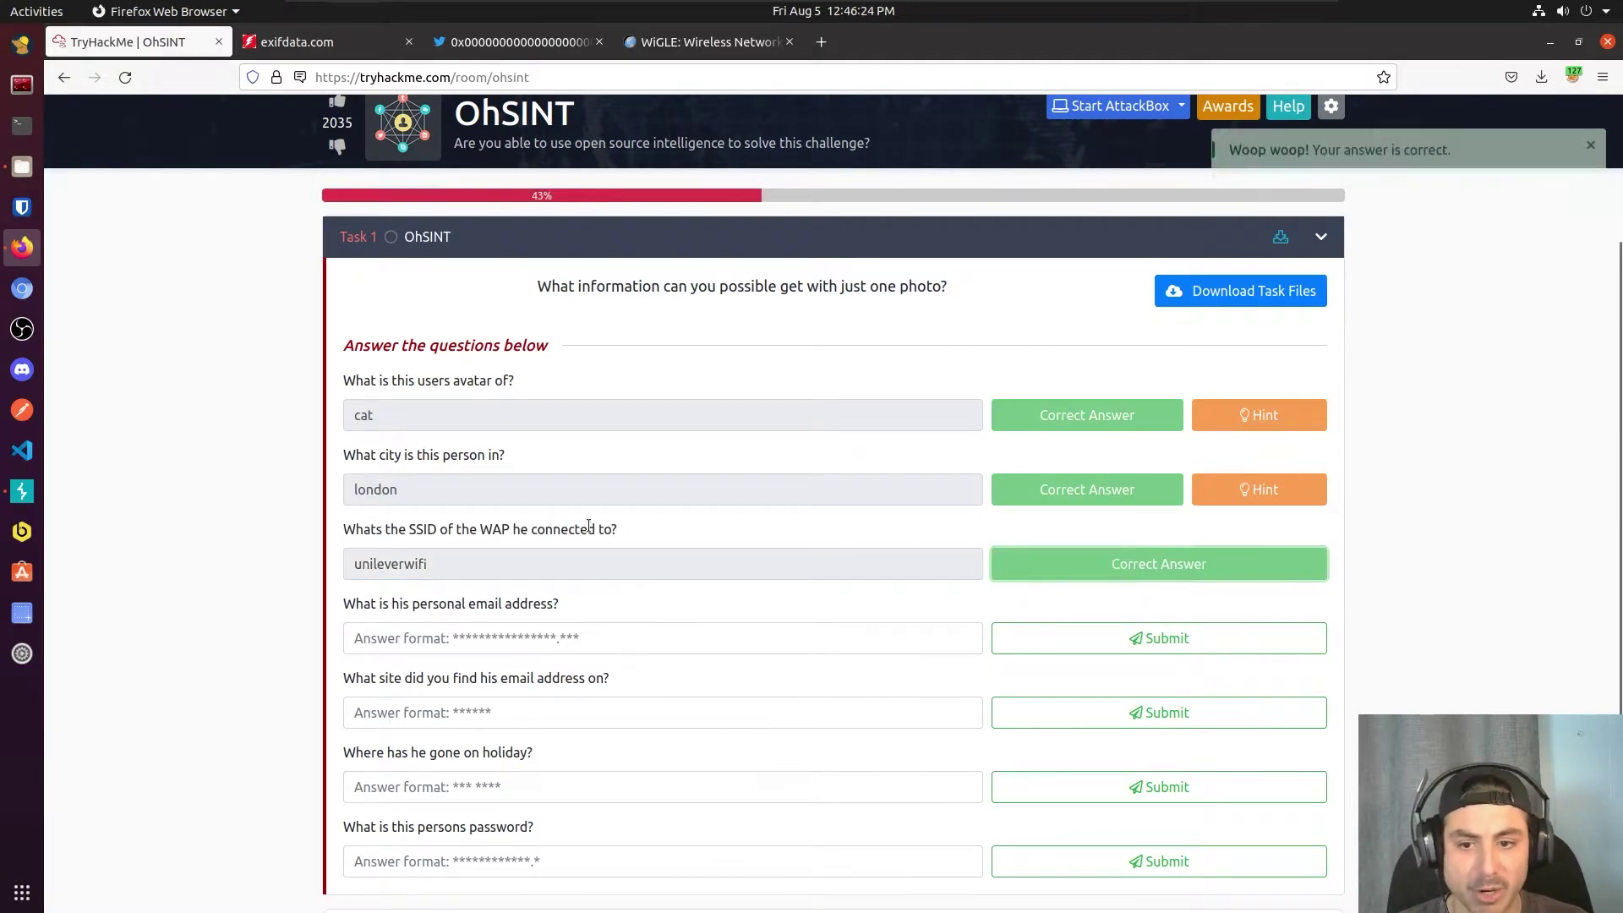
Step: Zoom the WiGLE map around Charles II Street, then return to the OhSINT questions
click(732, 47)
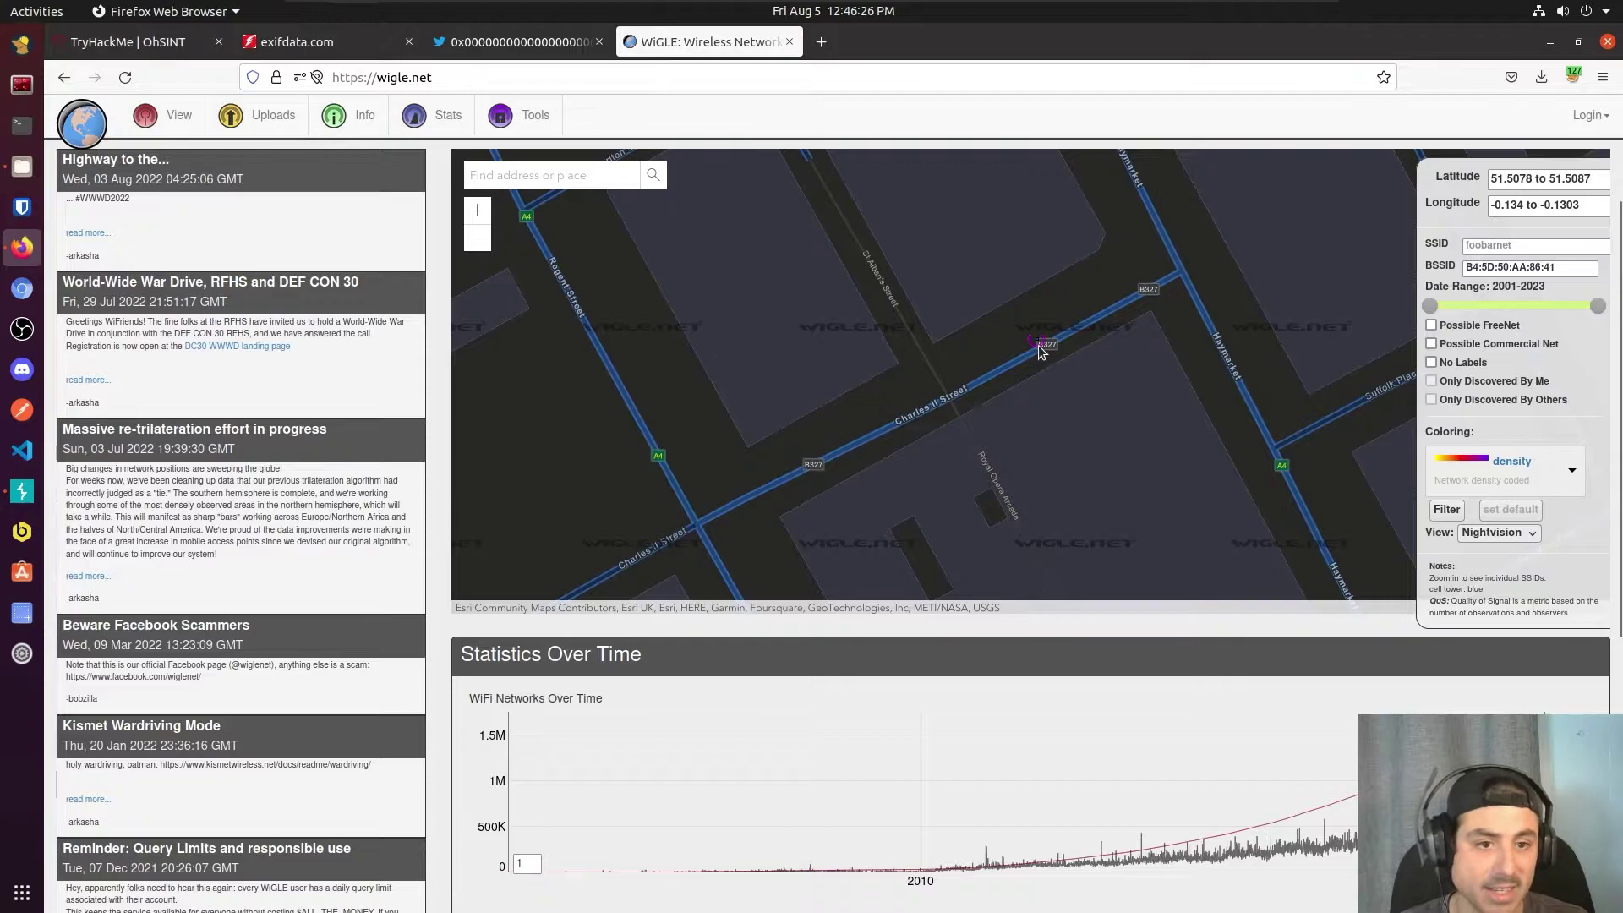
scroll(1044, 345, up, 2)
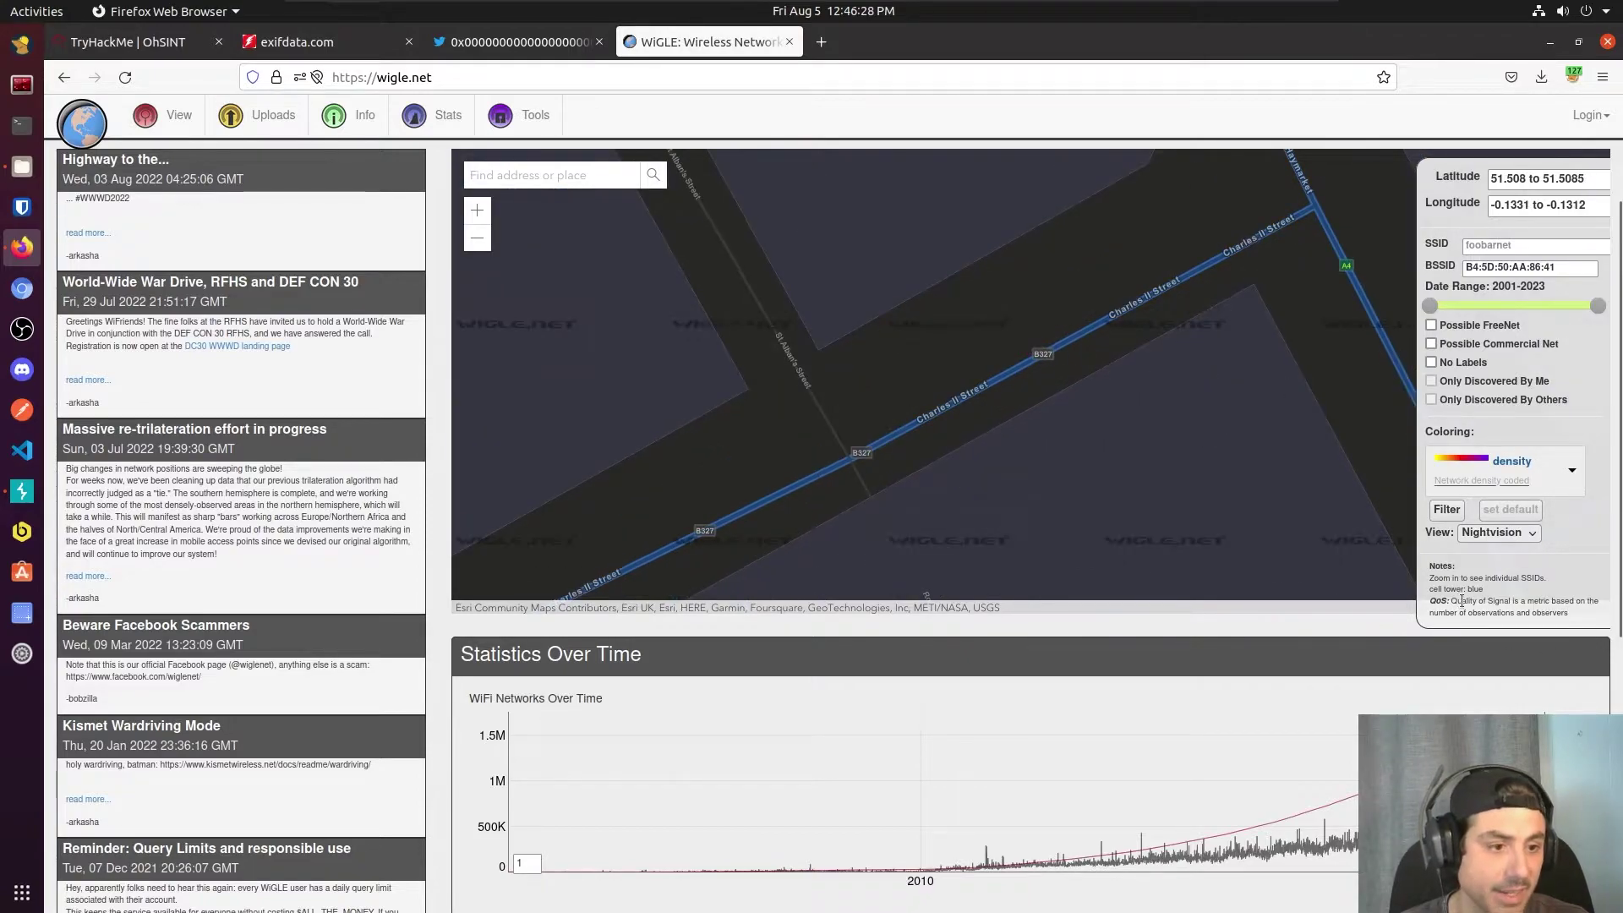
drag(1433, 578, 1544, 576)
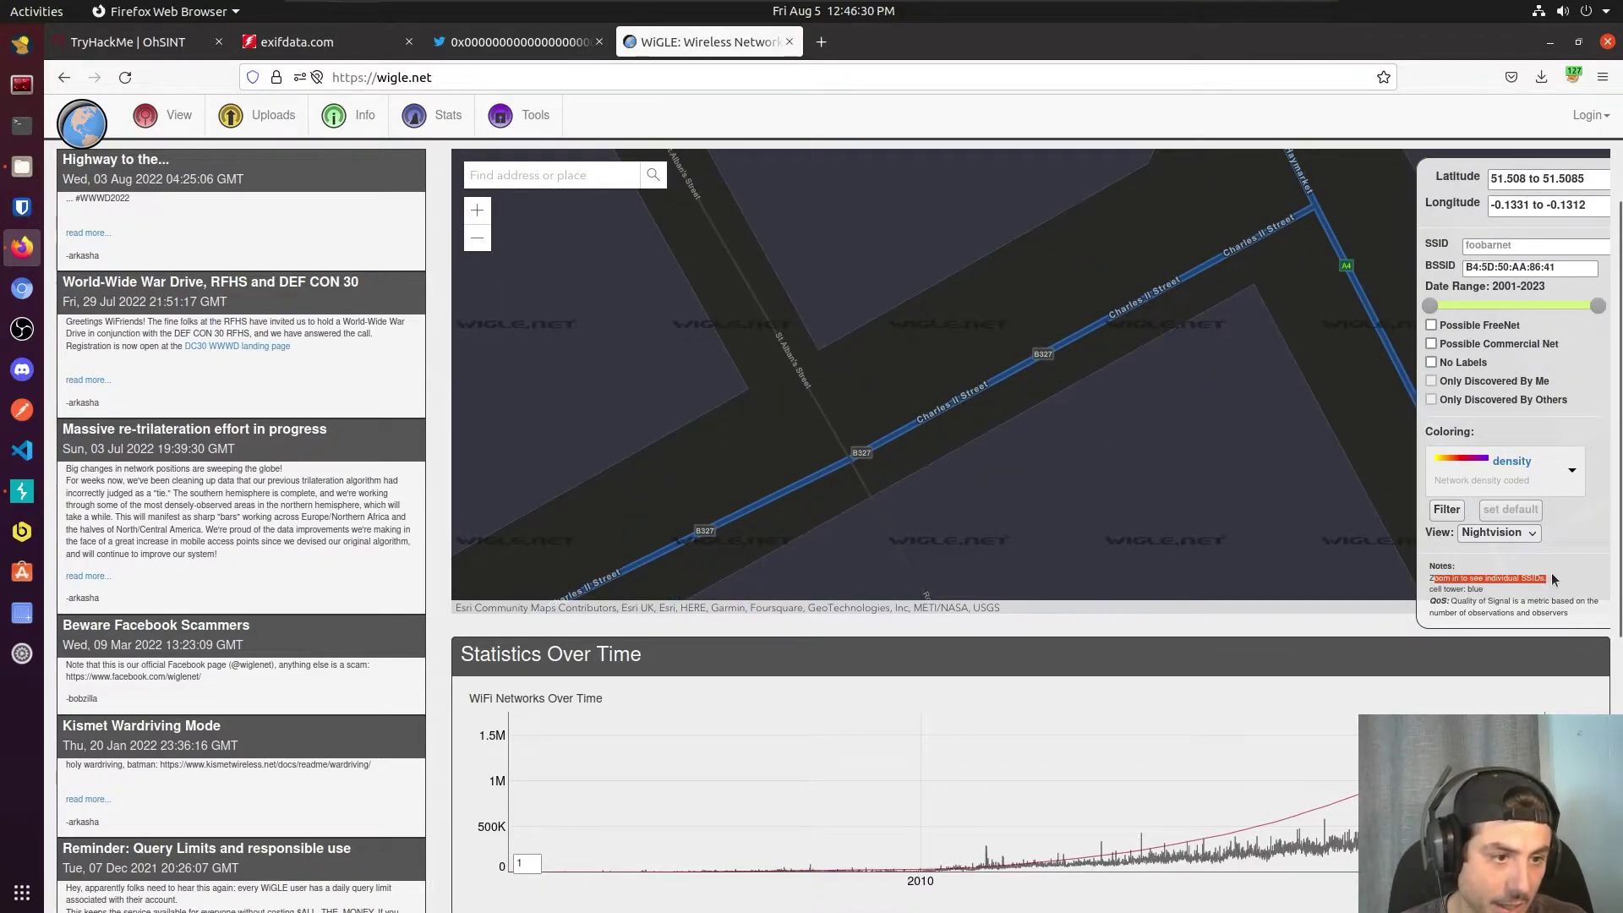
click(1551, 572)
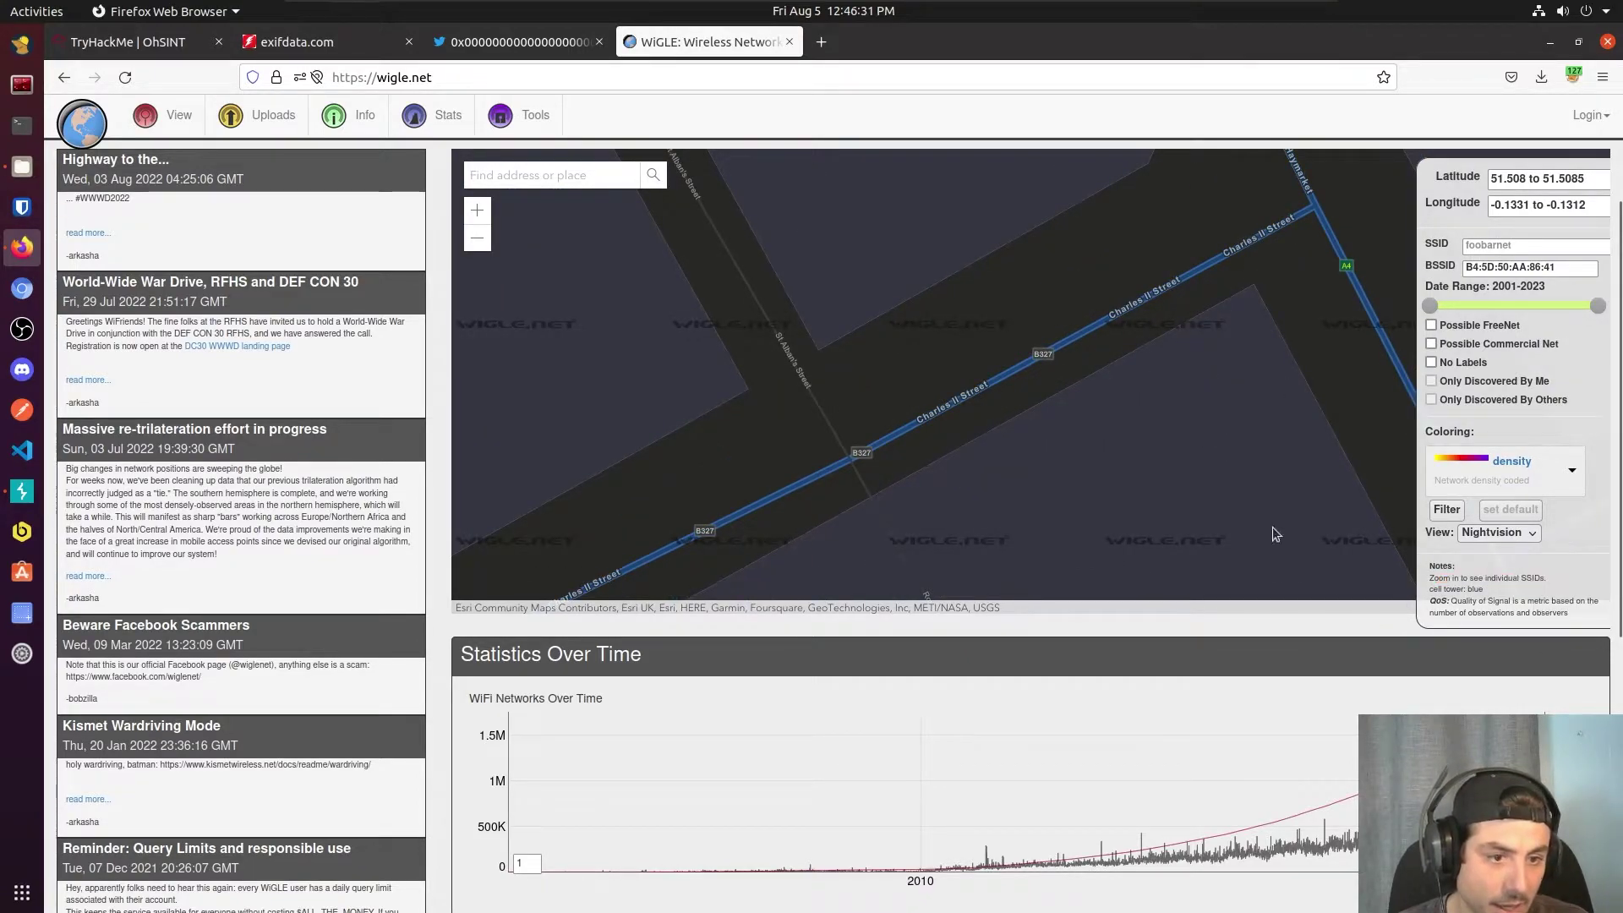
click(127, 42)
drag(423, 568, 288, 577)
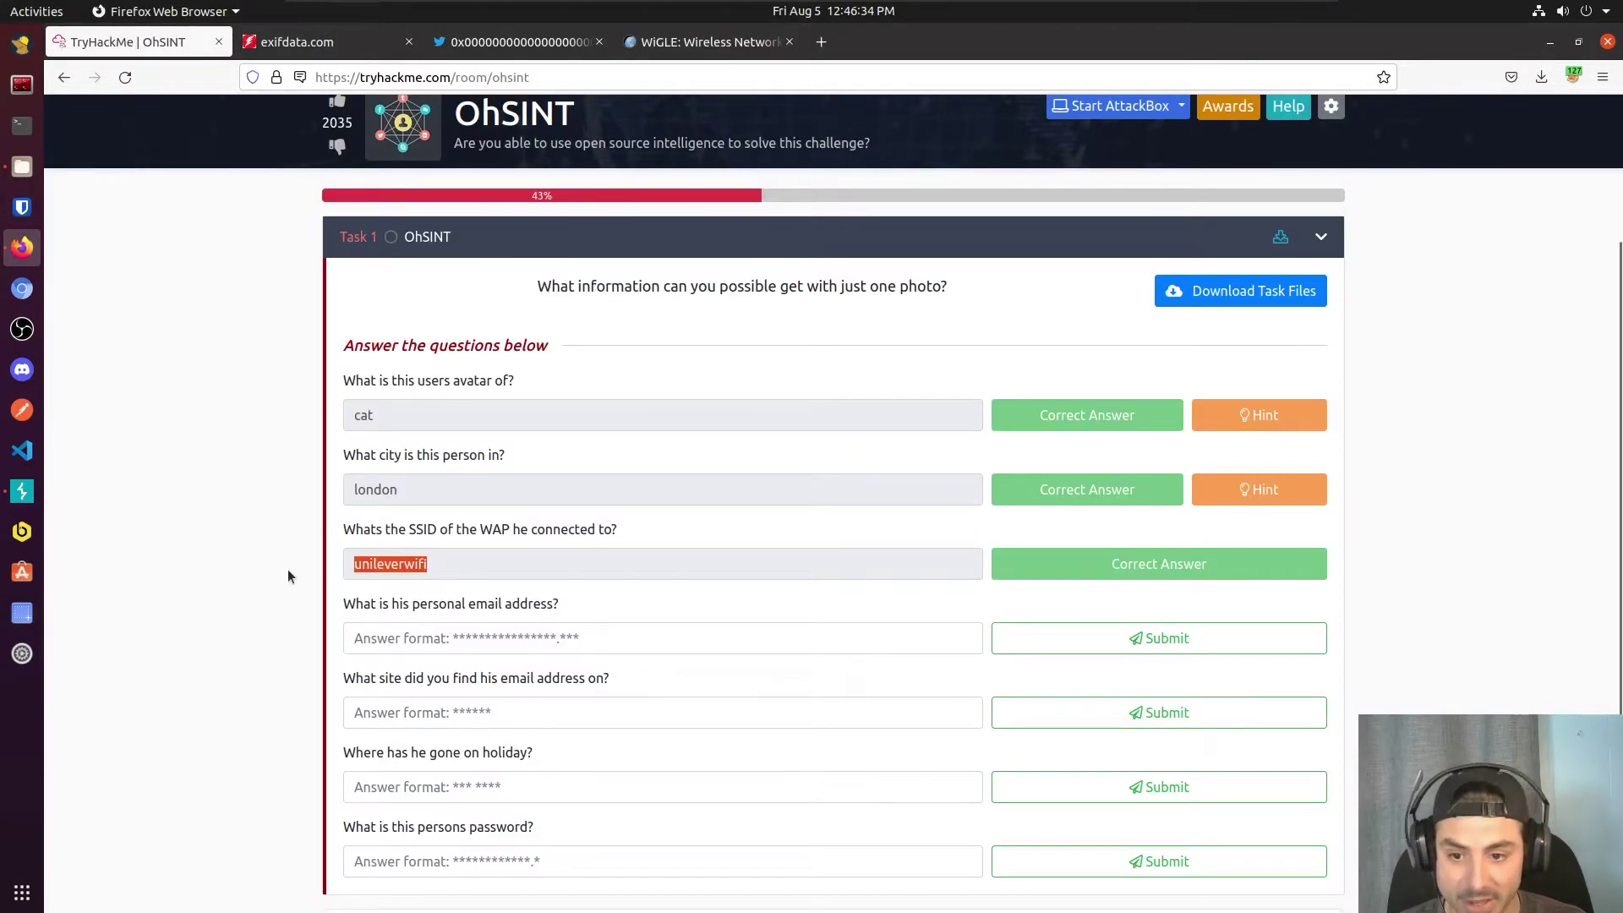
Step: Scroll to the email question, then go from the Twitter profile back to the username's Google results
click(482, 601)
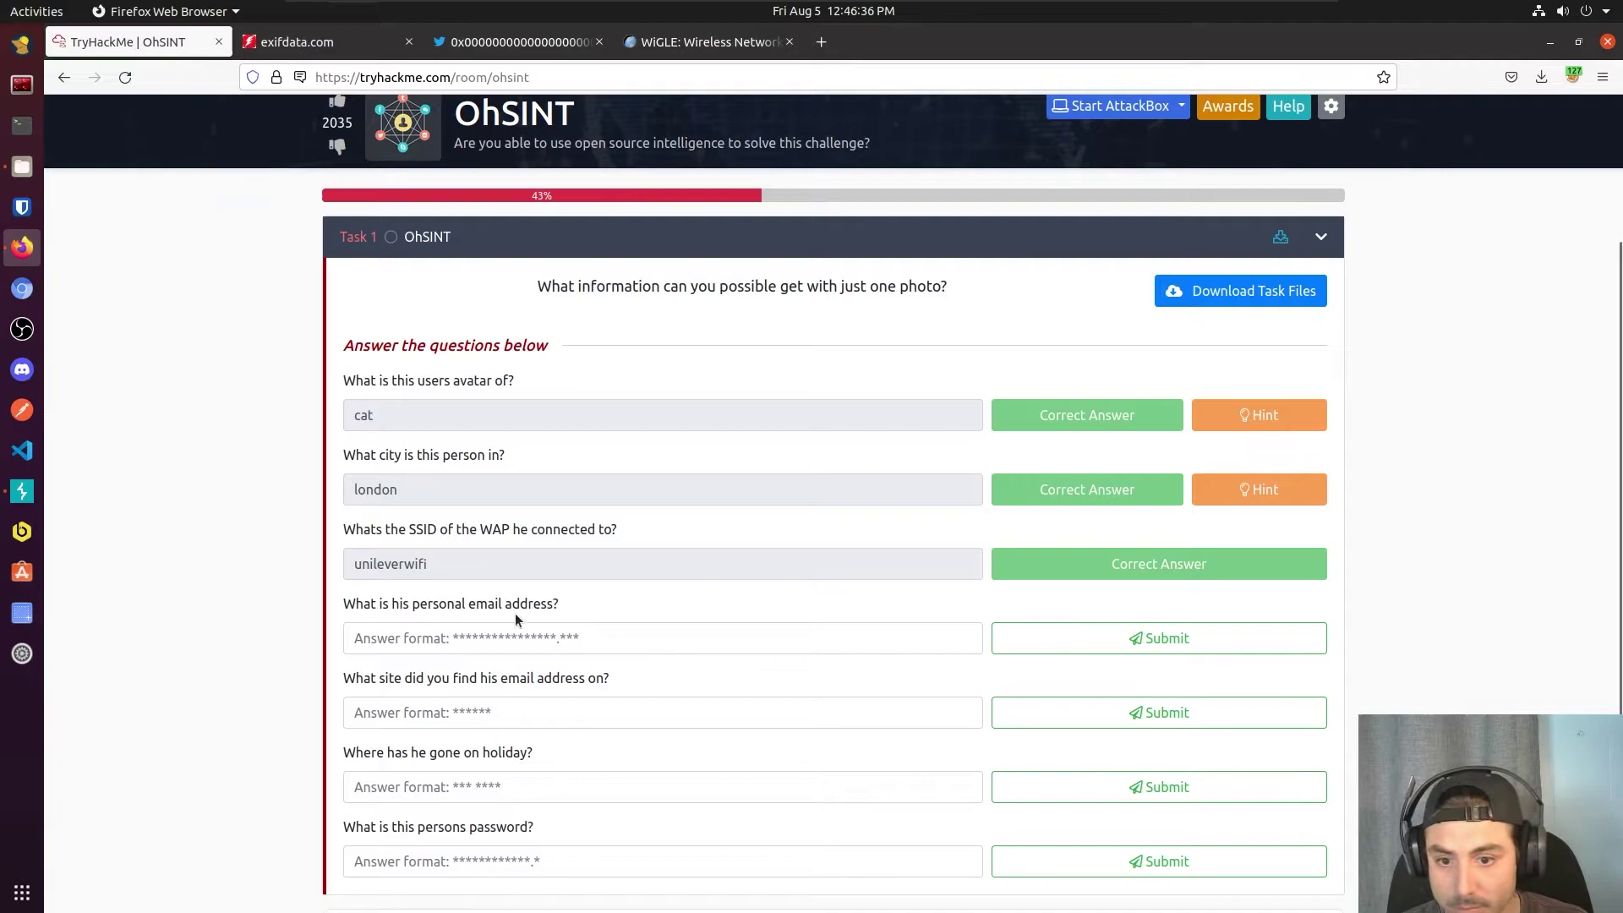
scroll(507, 602, down, 1)
scroll(499, 594, down, 1)
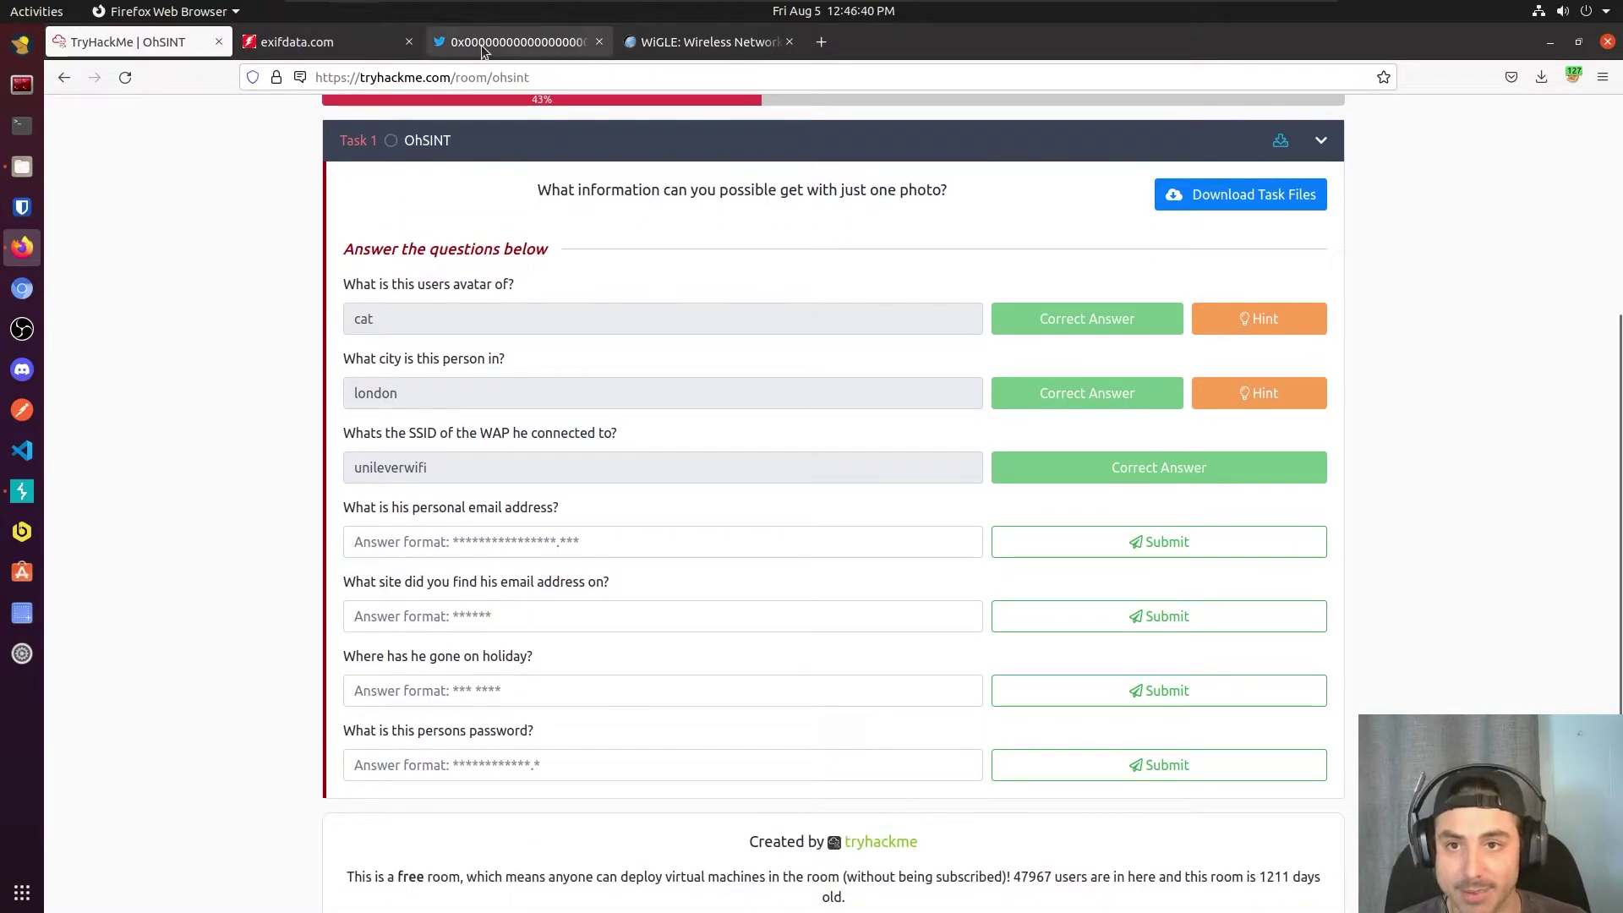
click(518, 42)
scroll(755, 475, down, 10)
scroll(723, 443, up, 10)
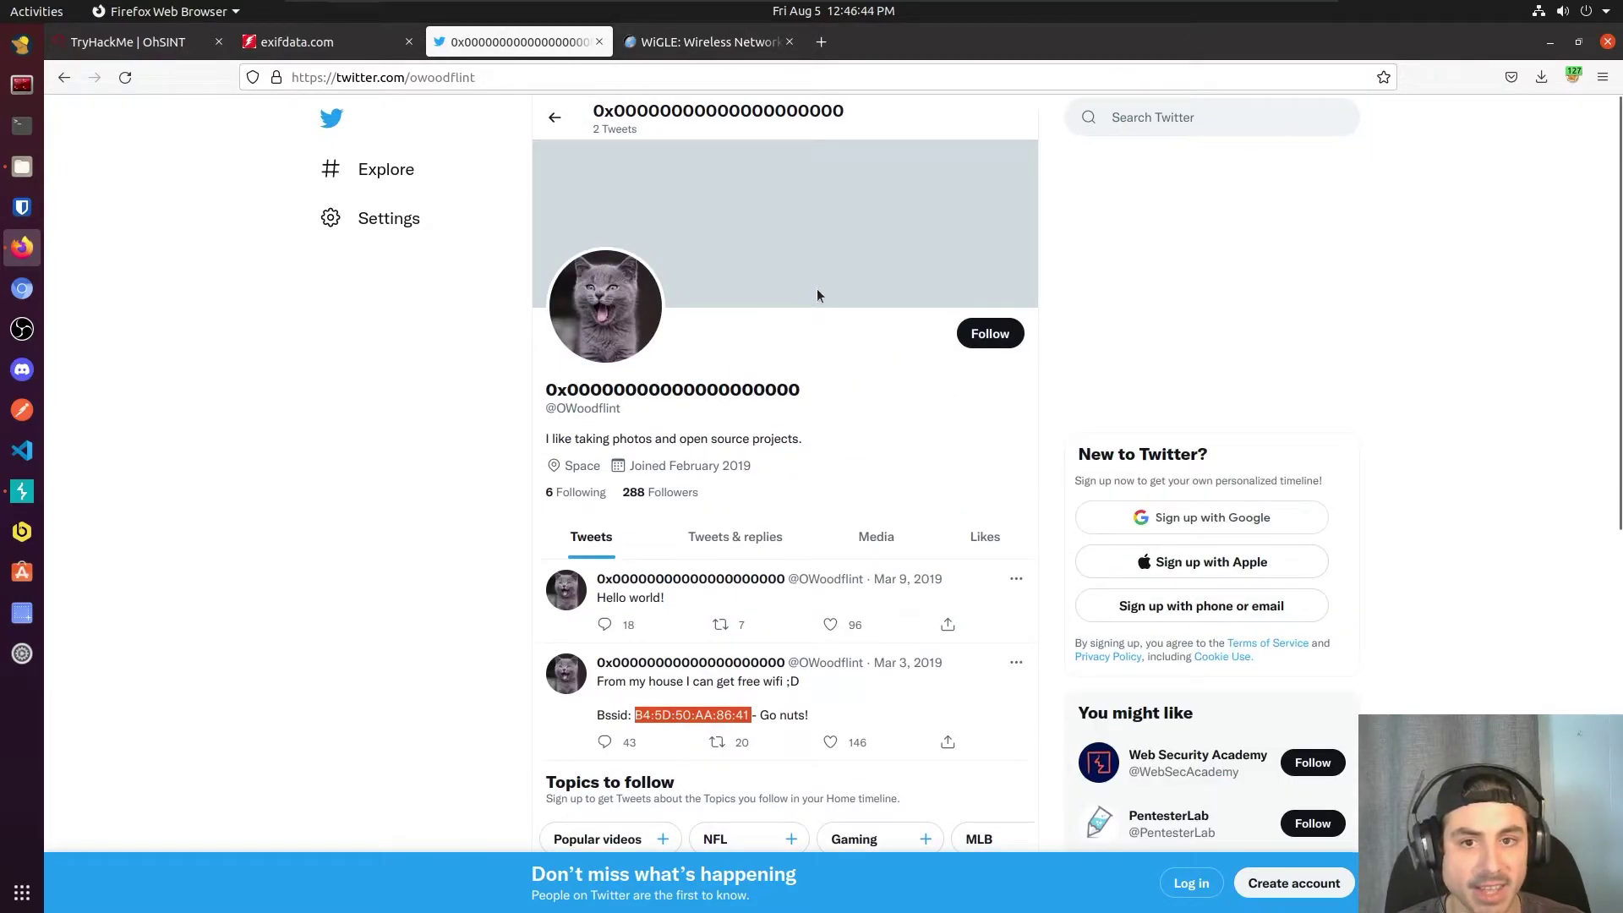
click(65, 77)
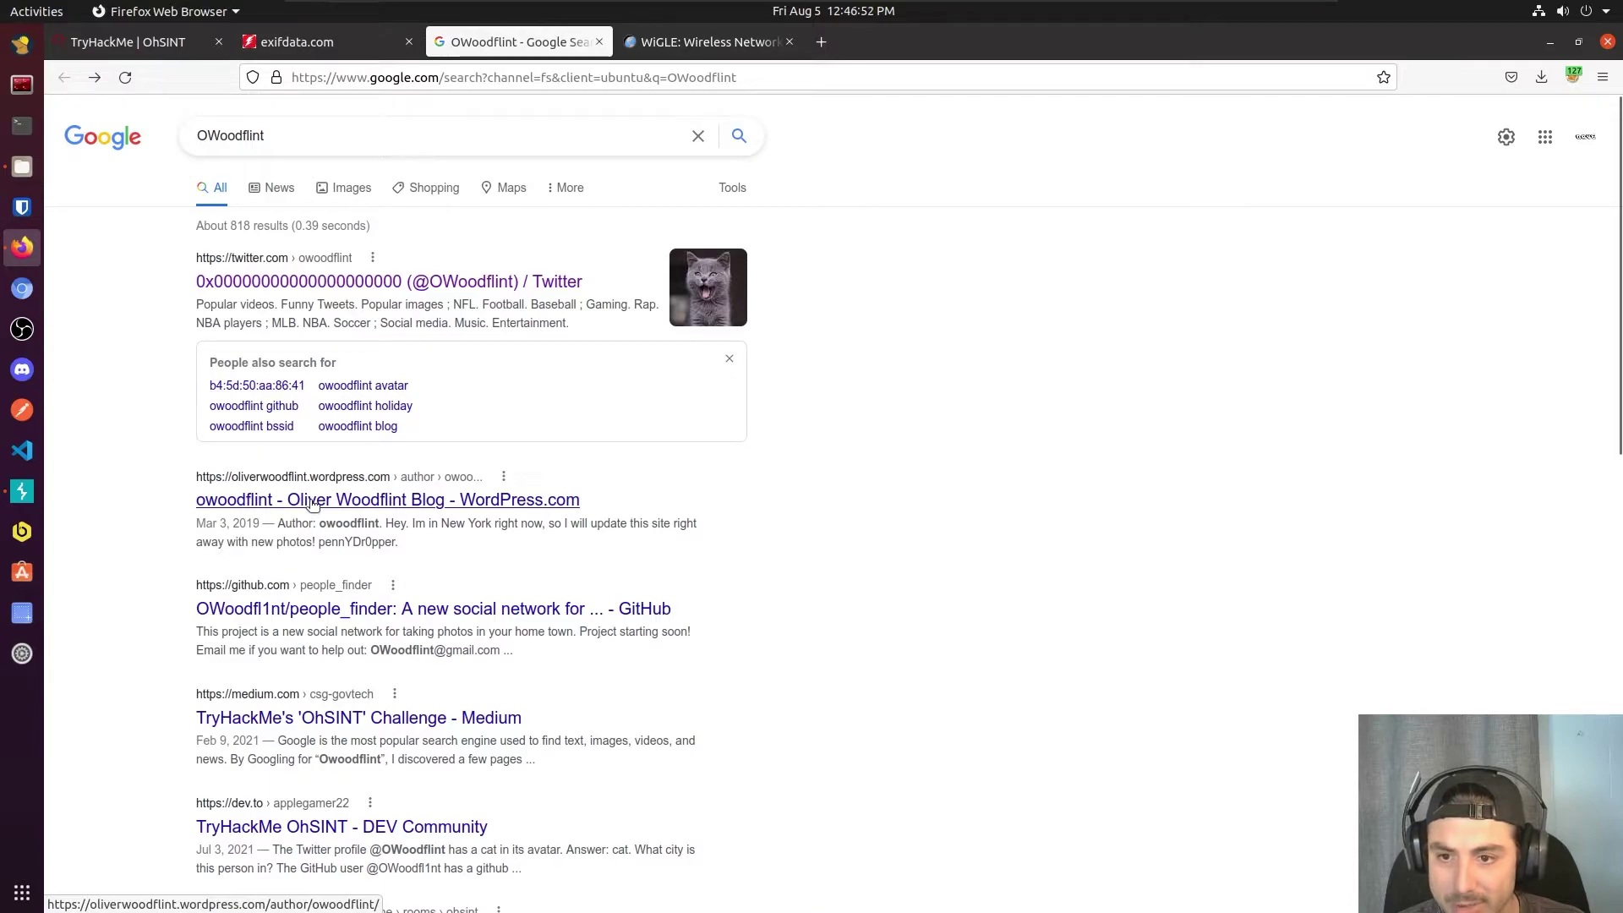
Step: Open the GitHub and WordPress results in new tabs, check the blog, then view the people_finder repository
scroll(311, 511, down, 2)
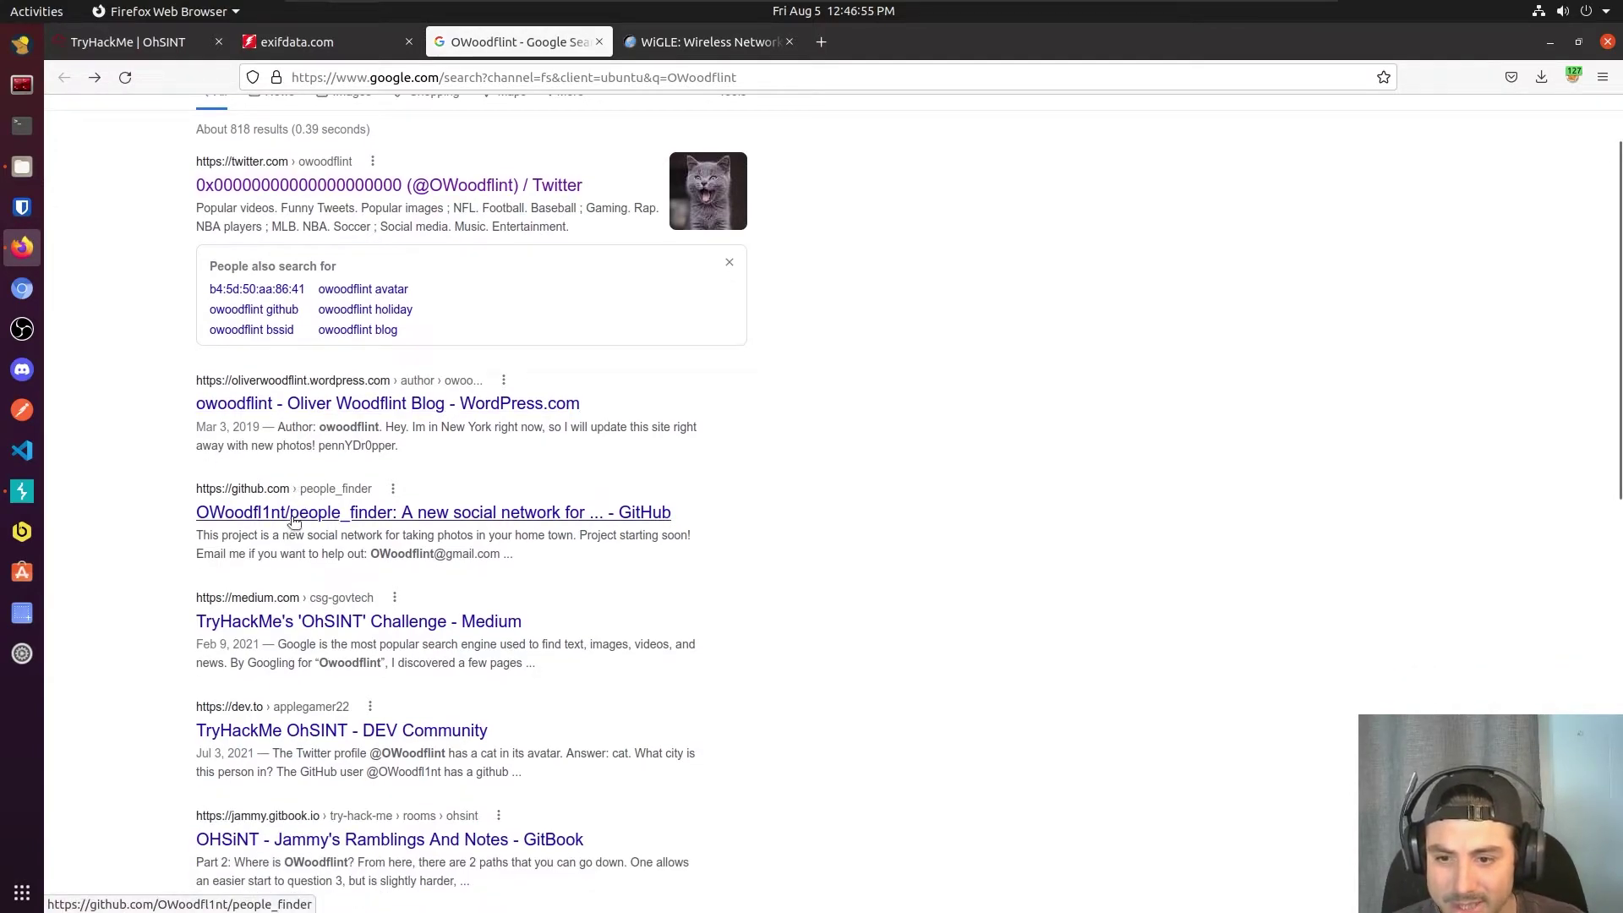
middle_click(282, 520)
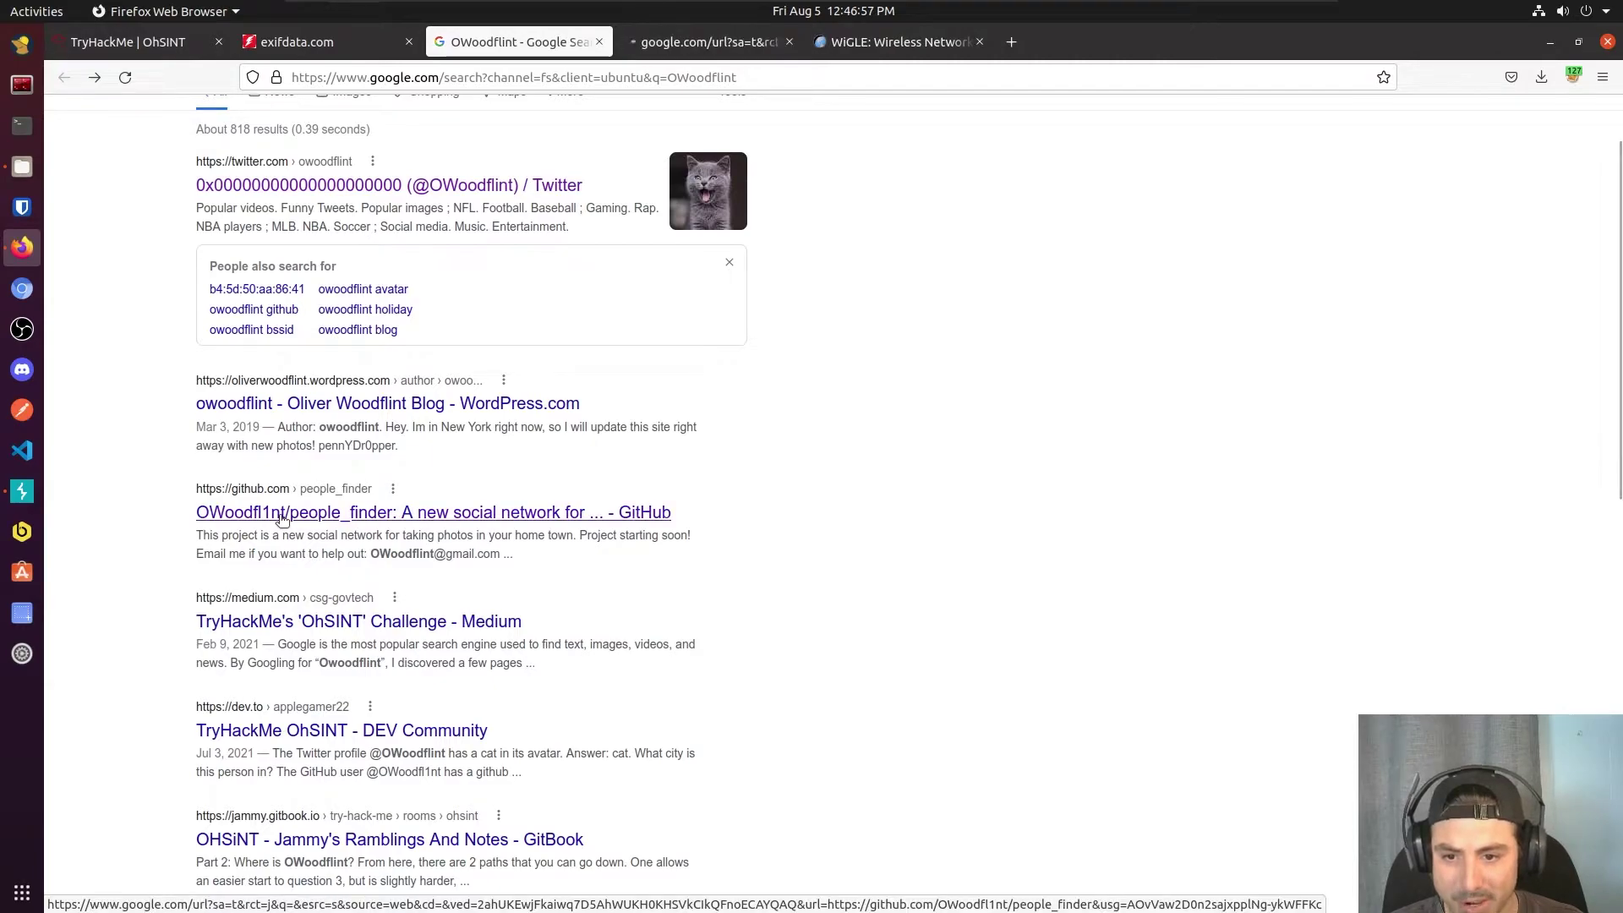
middle_click(269, 403)
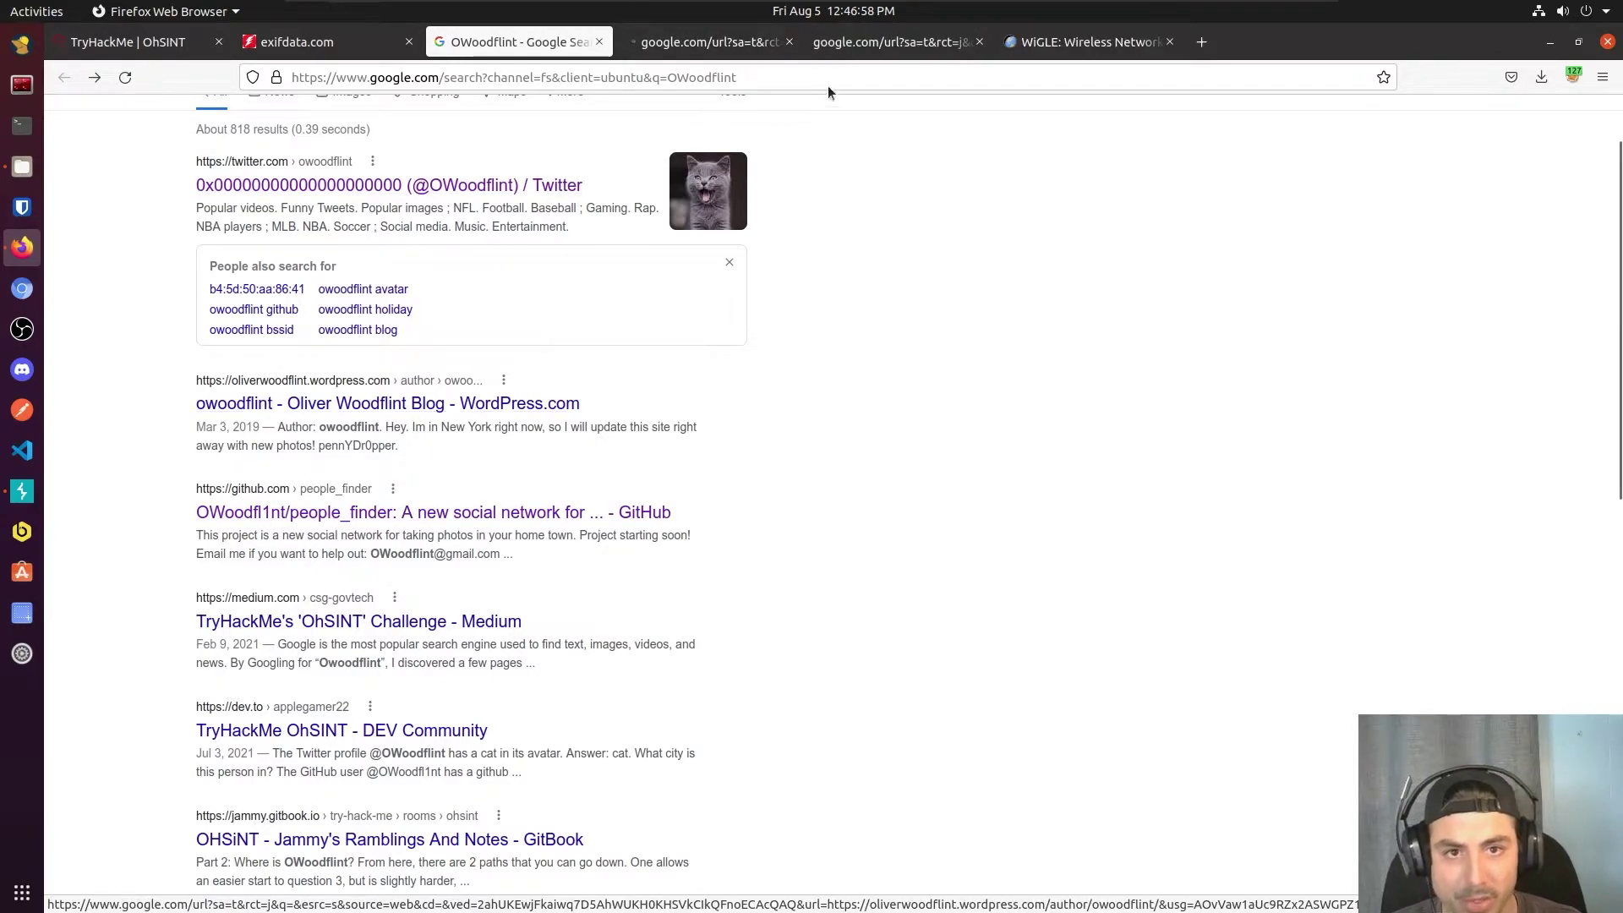
click(896, 44)
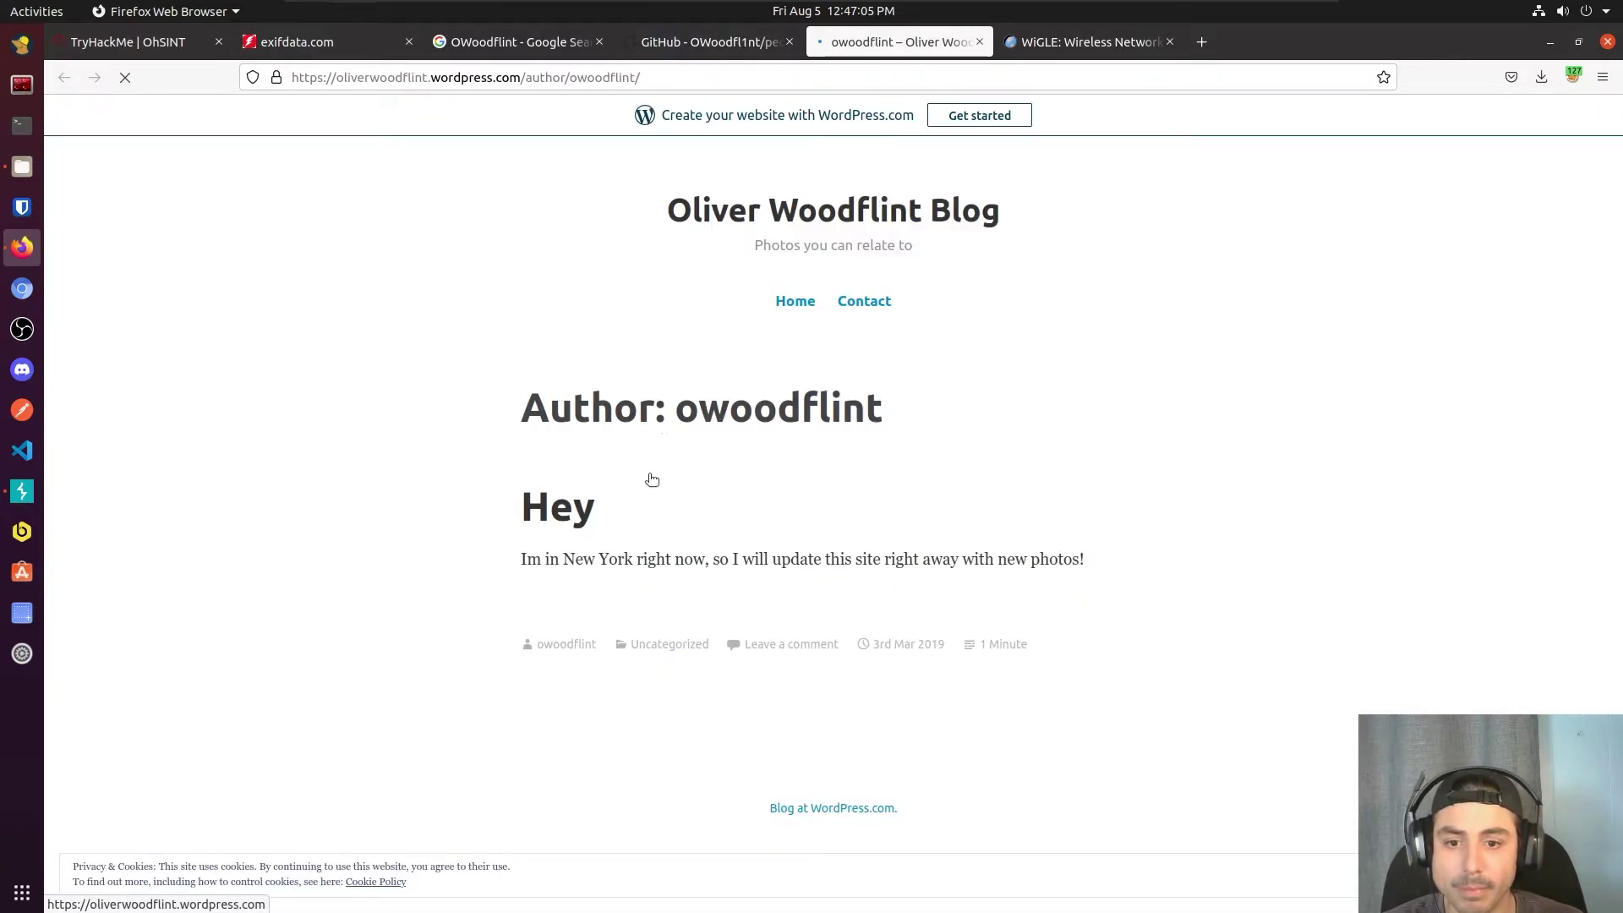
click(746, 44)
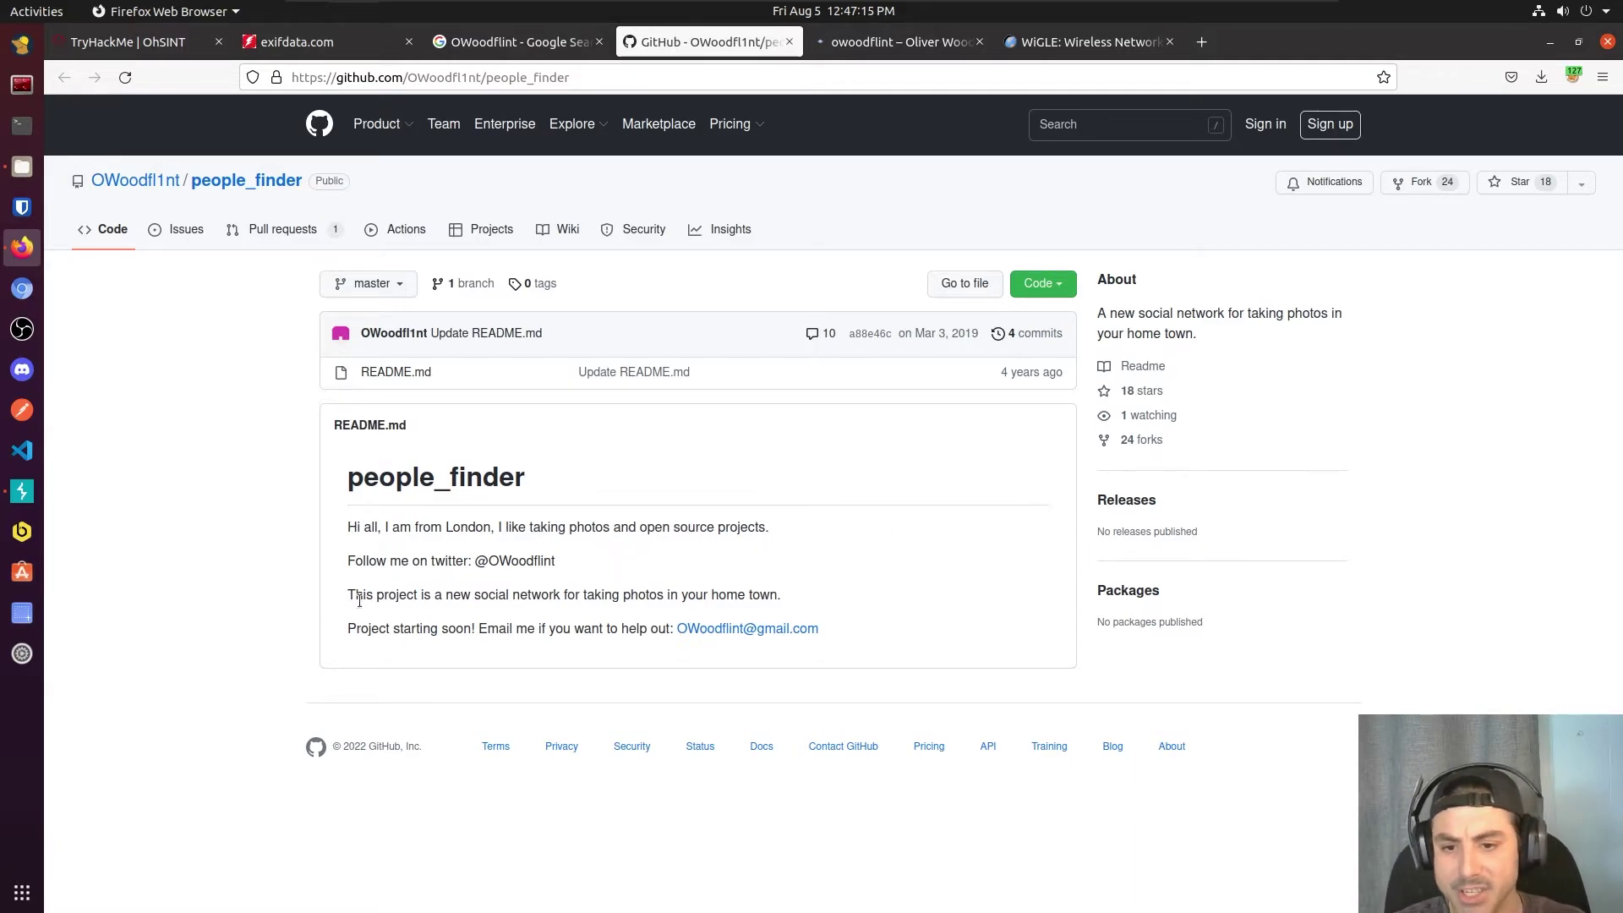
Step: Copy the owner's e-mail address from the people_finder README and return to the OhSINT room
drag(833, 638, 686, 634)
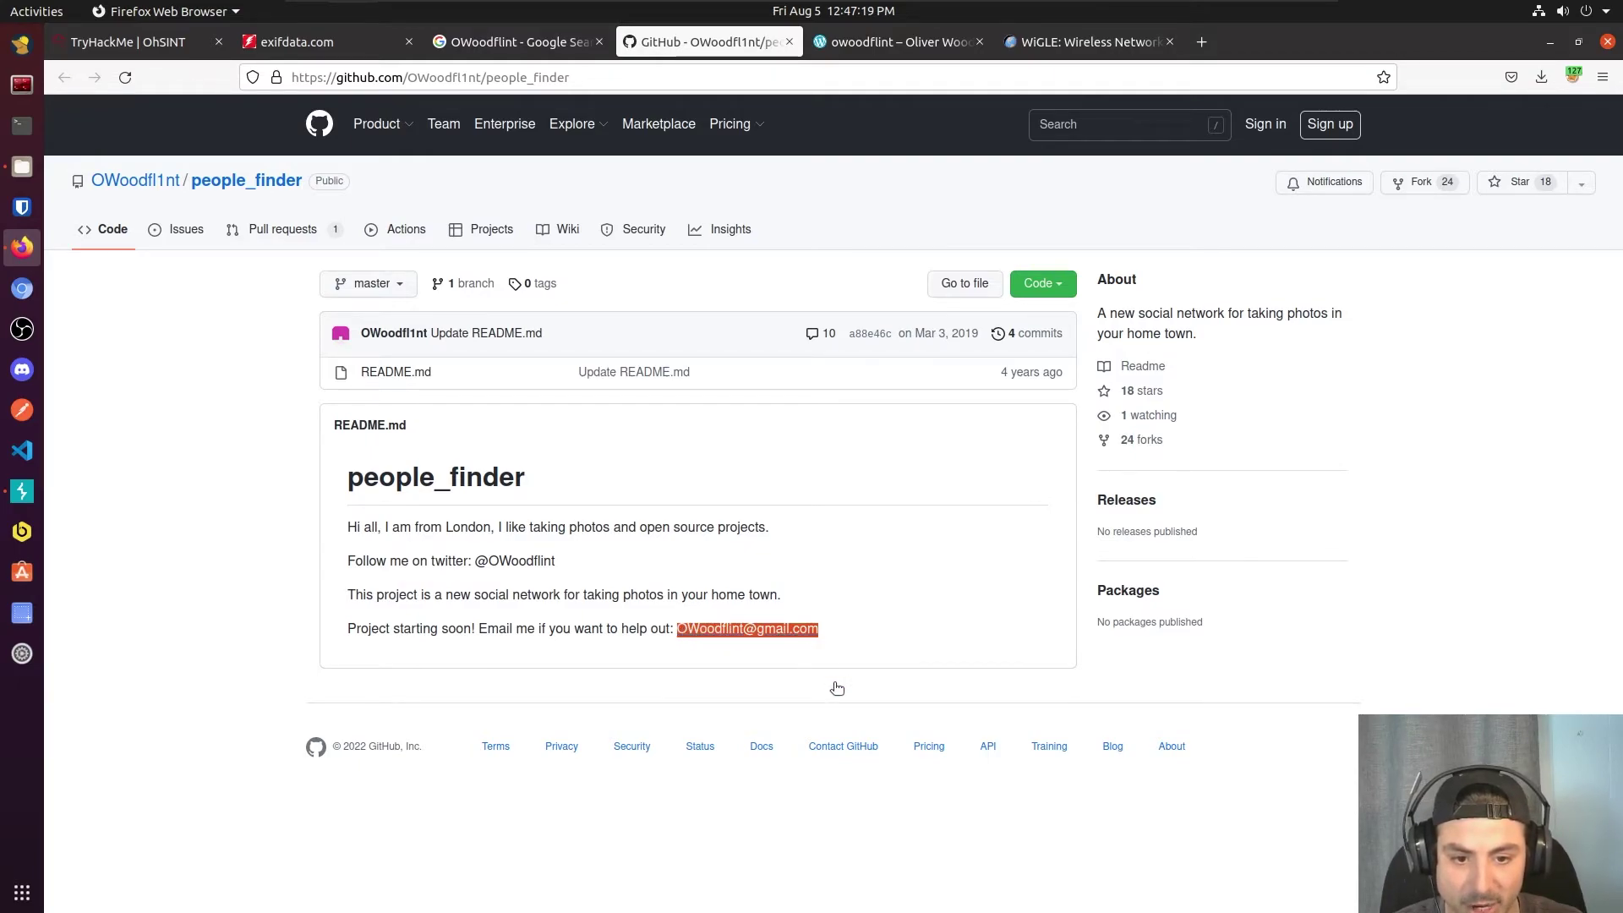
right_click(785, 635)
click(839, 672)
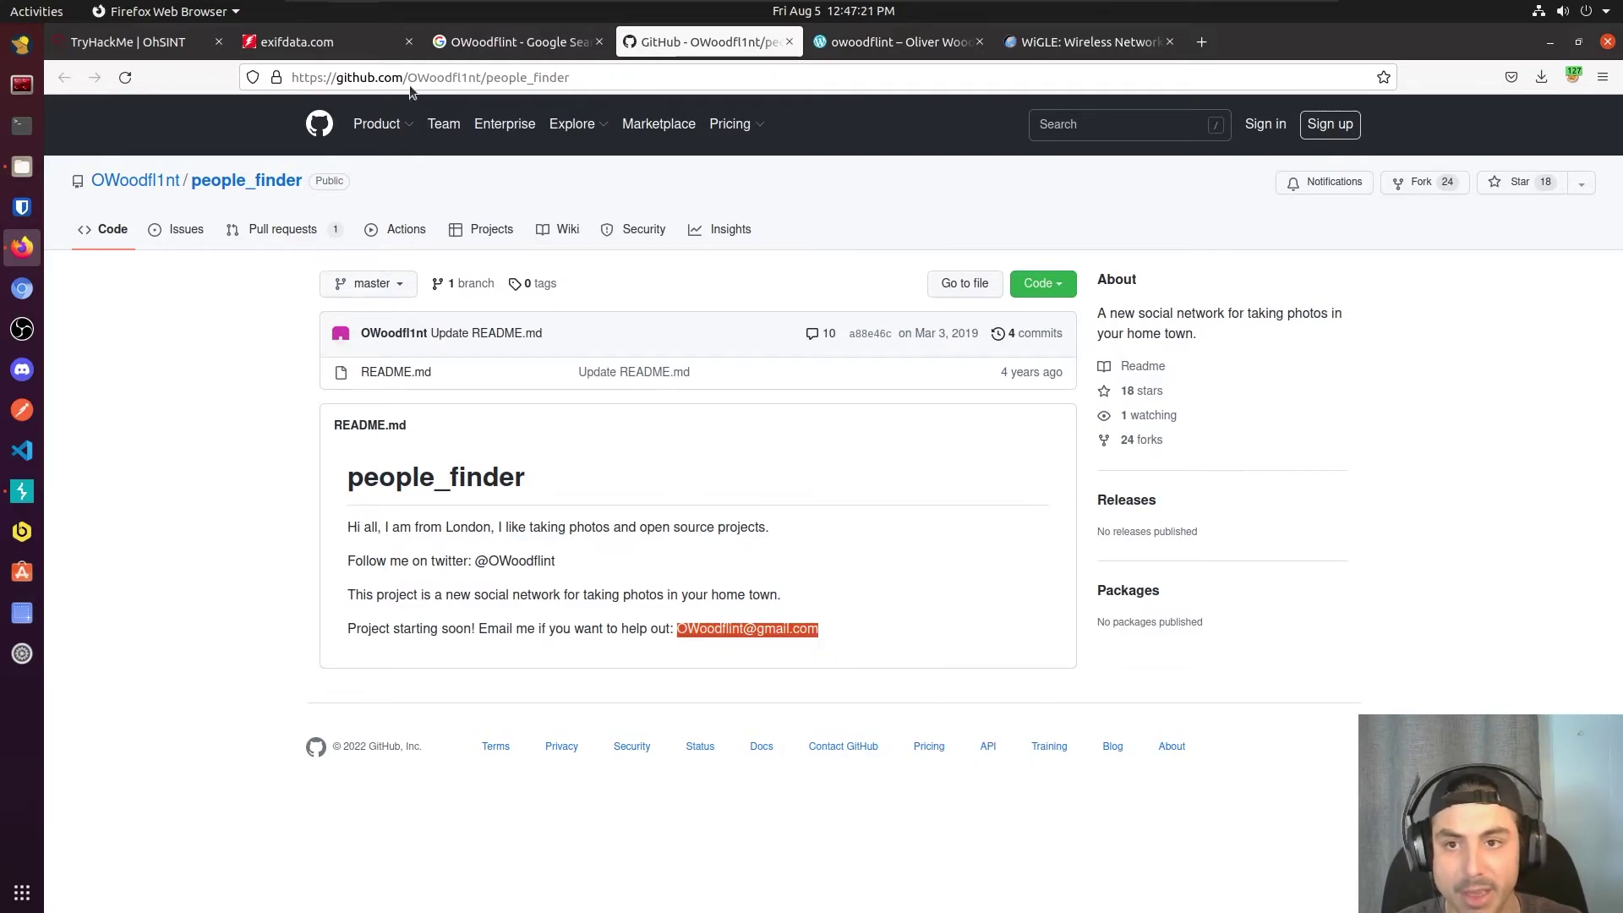
click(186, 55)
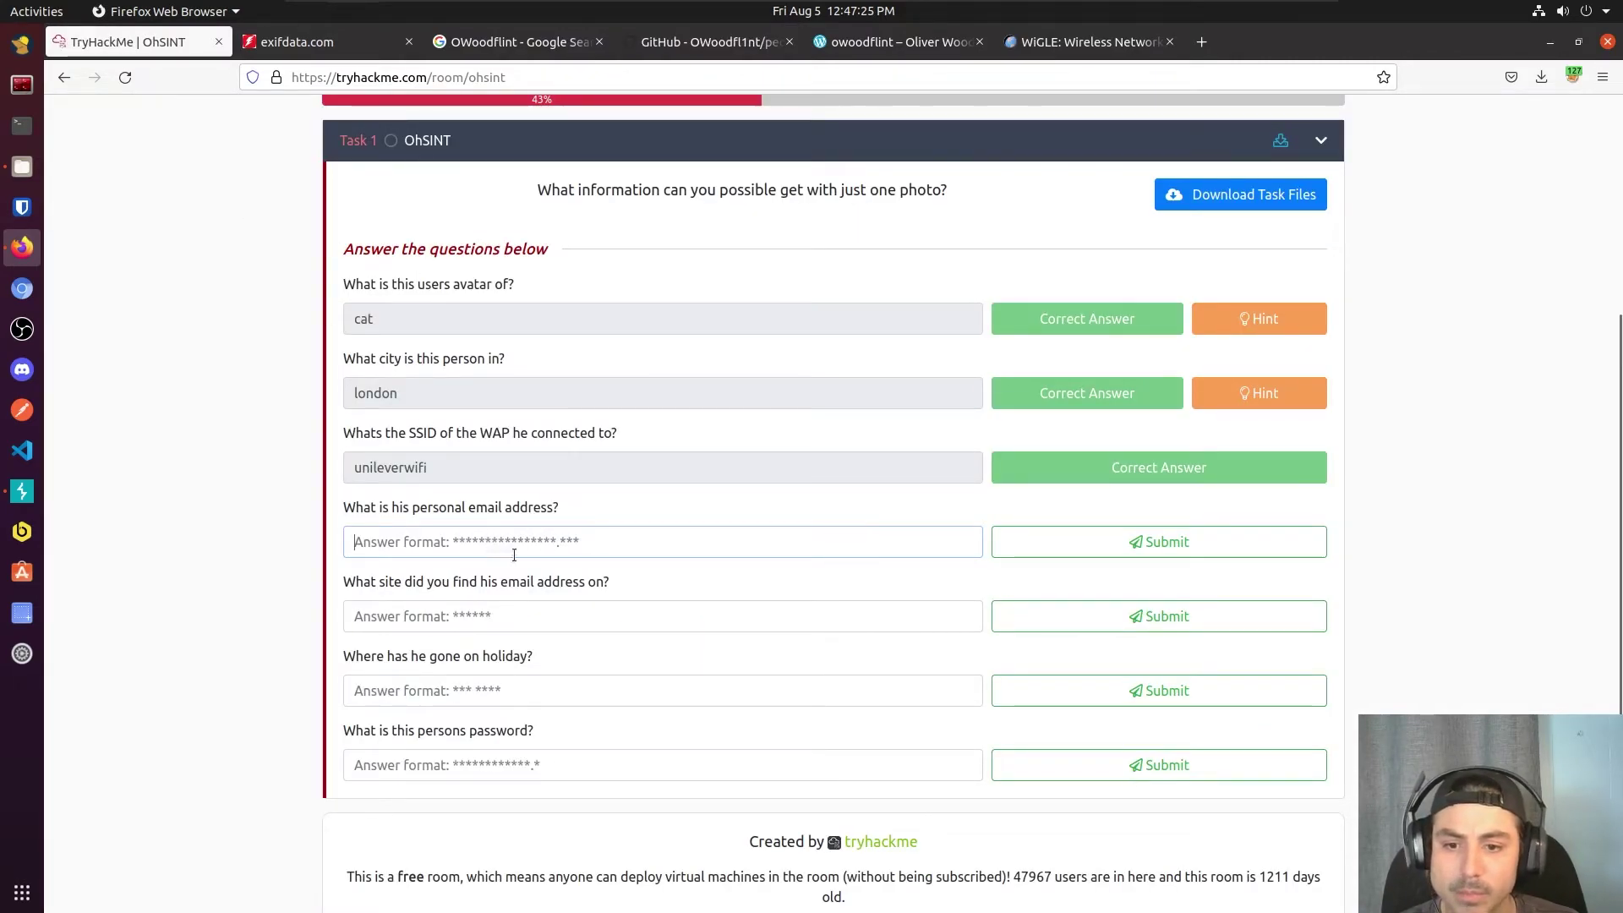
Step: Paste and submit the copied personal e-mail address as the e-mail answer
key(ctrl+v)
click(1121, 551)
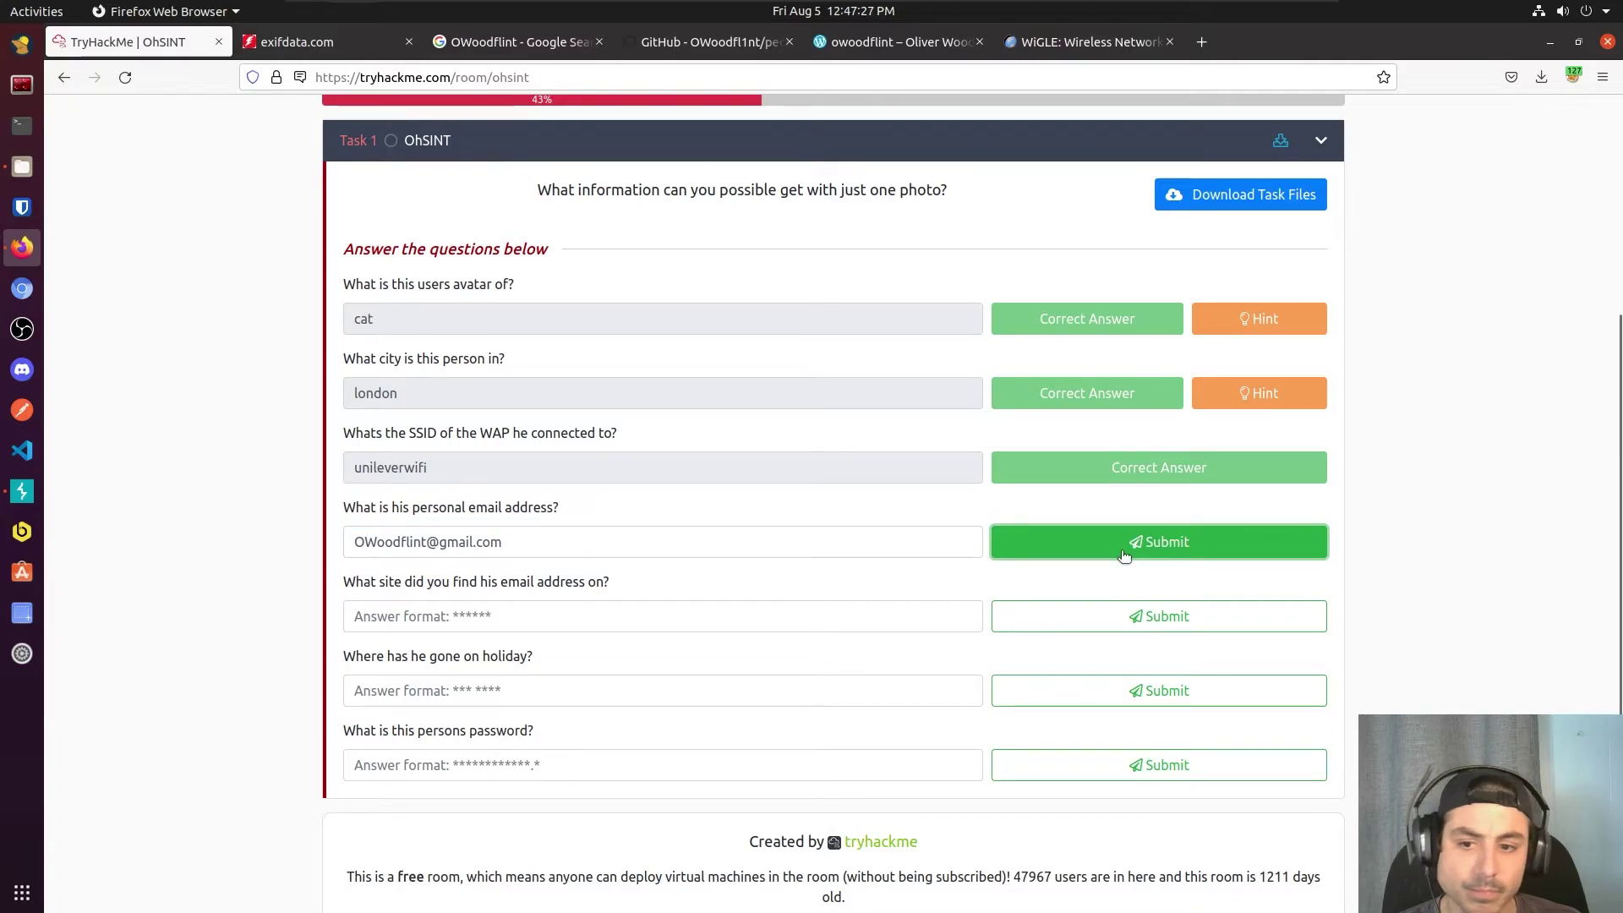
click(1052, 549)
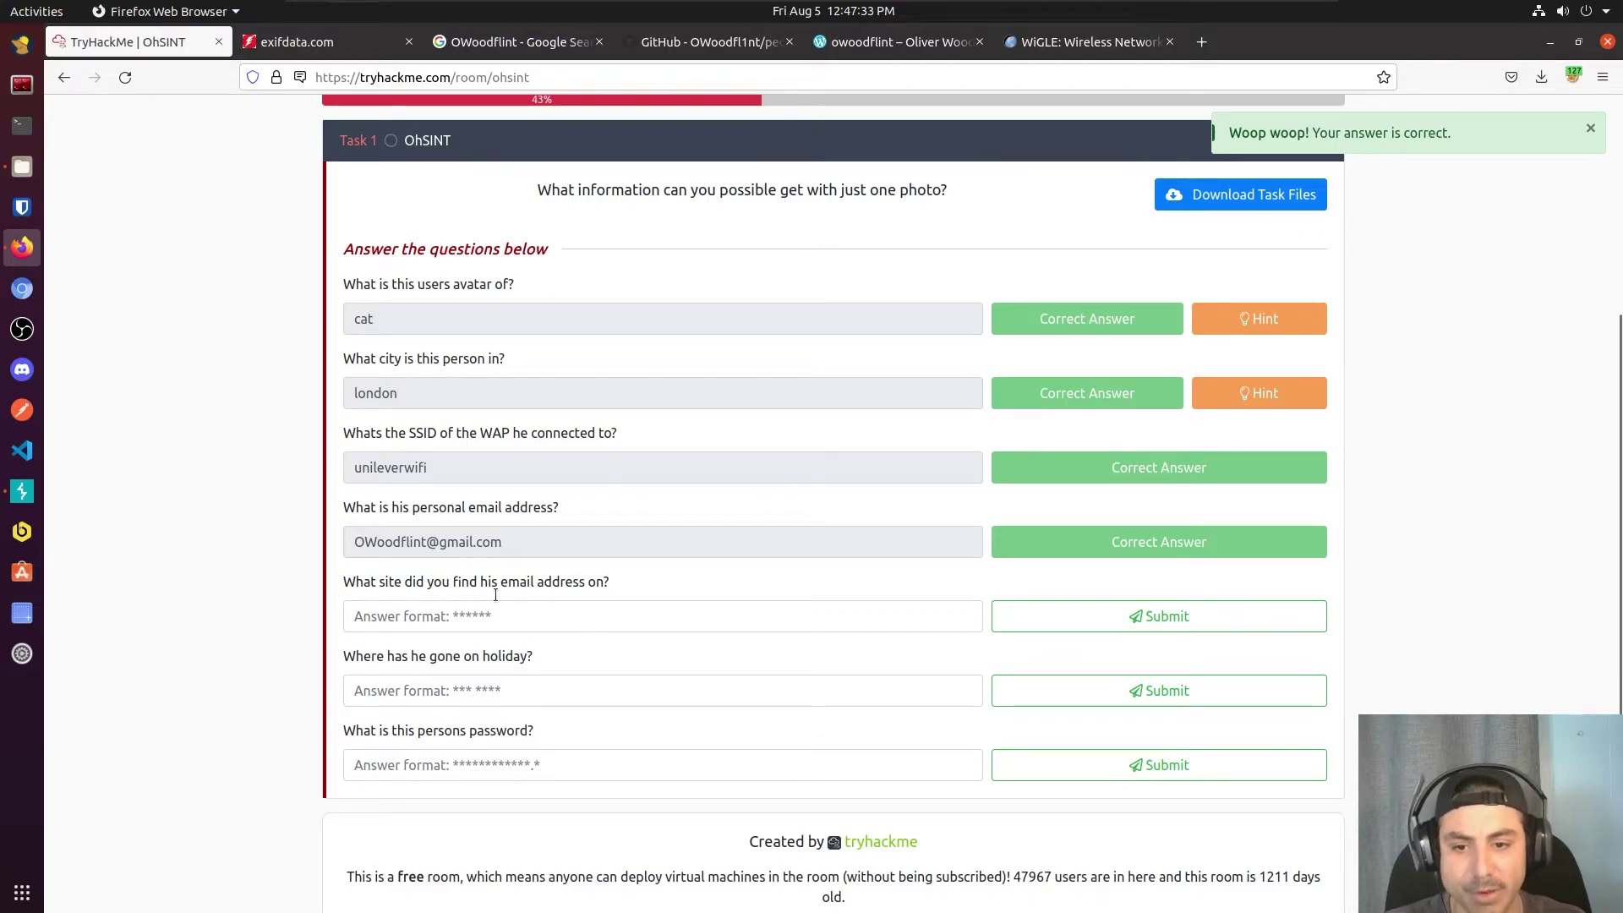
Step: Recheck the people_finder README, then answer the email-site question with 'github'
click(710, 42)
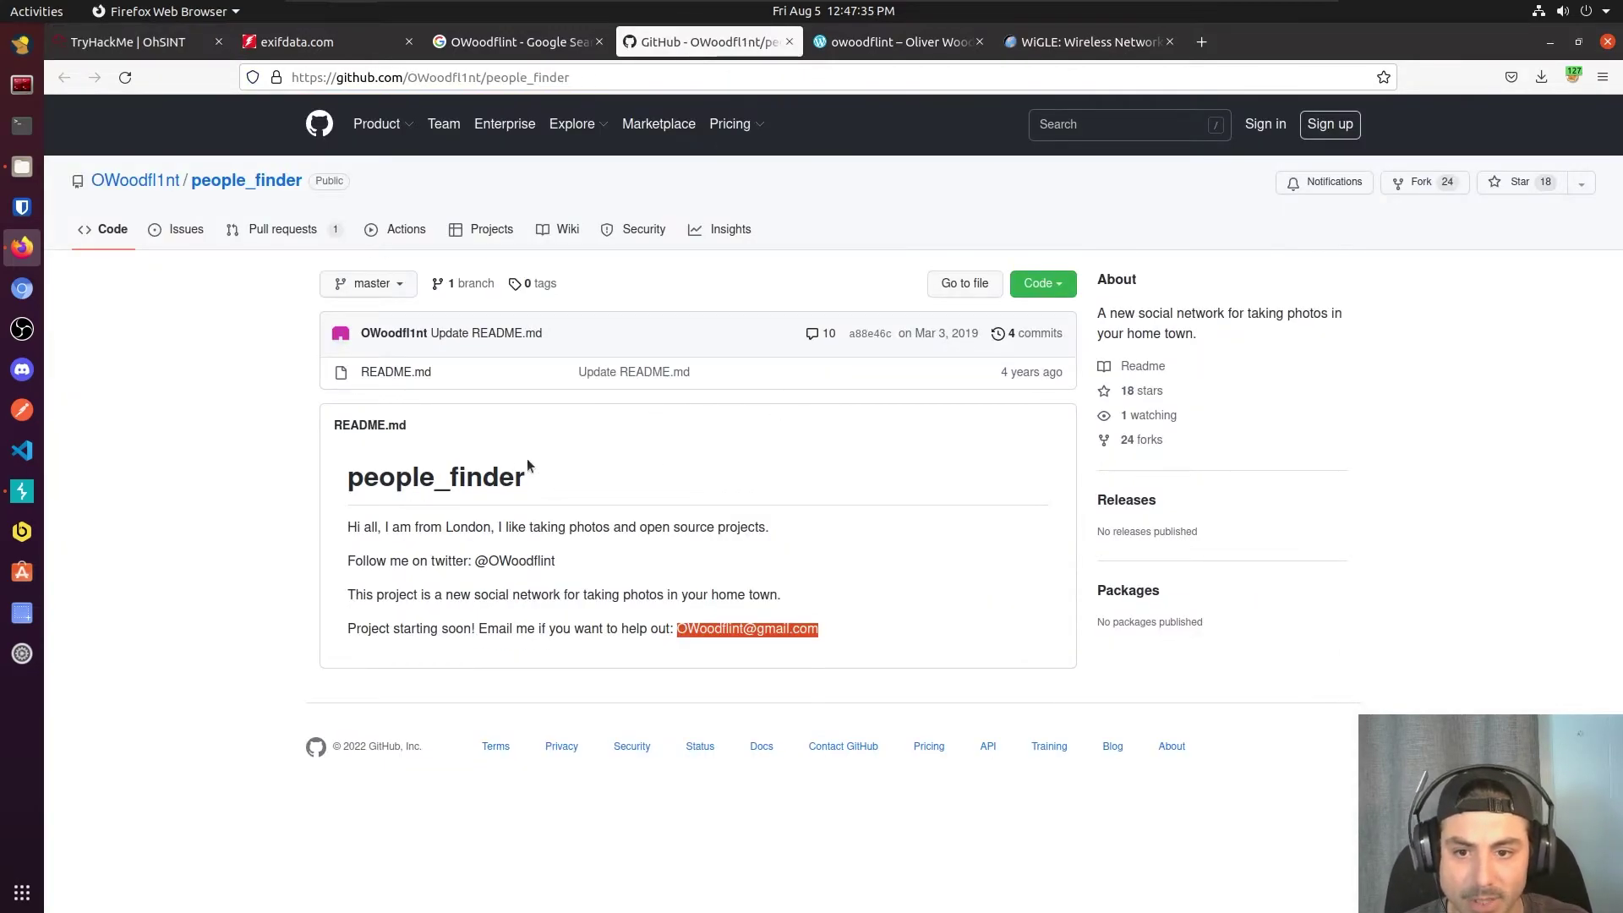
drag(385, 479, 347, 479)
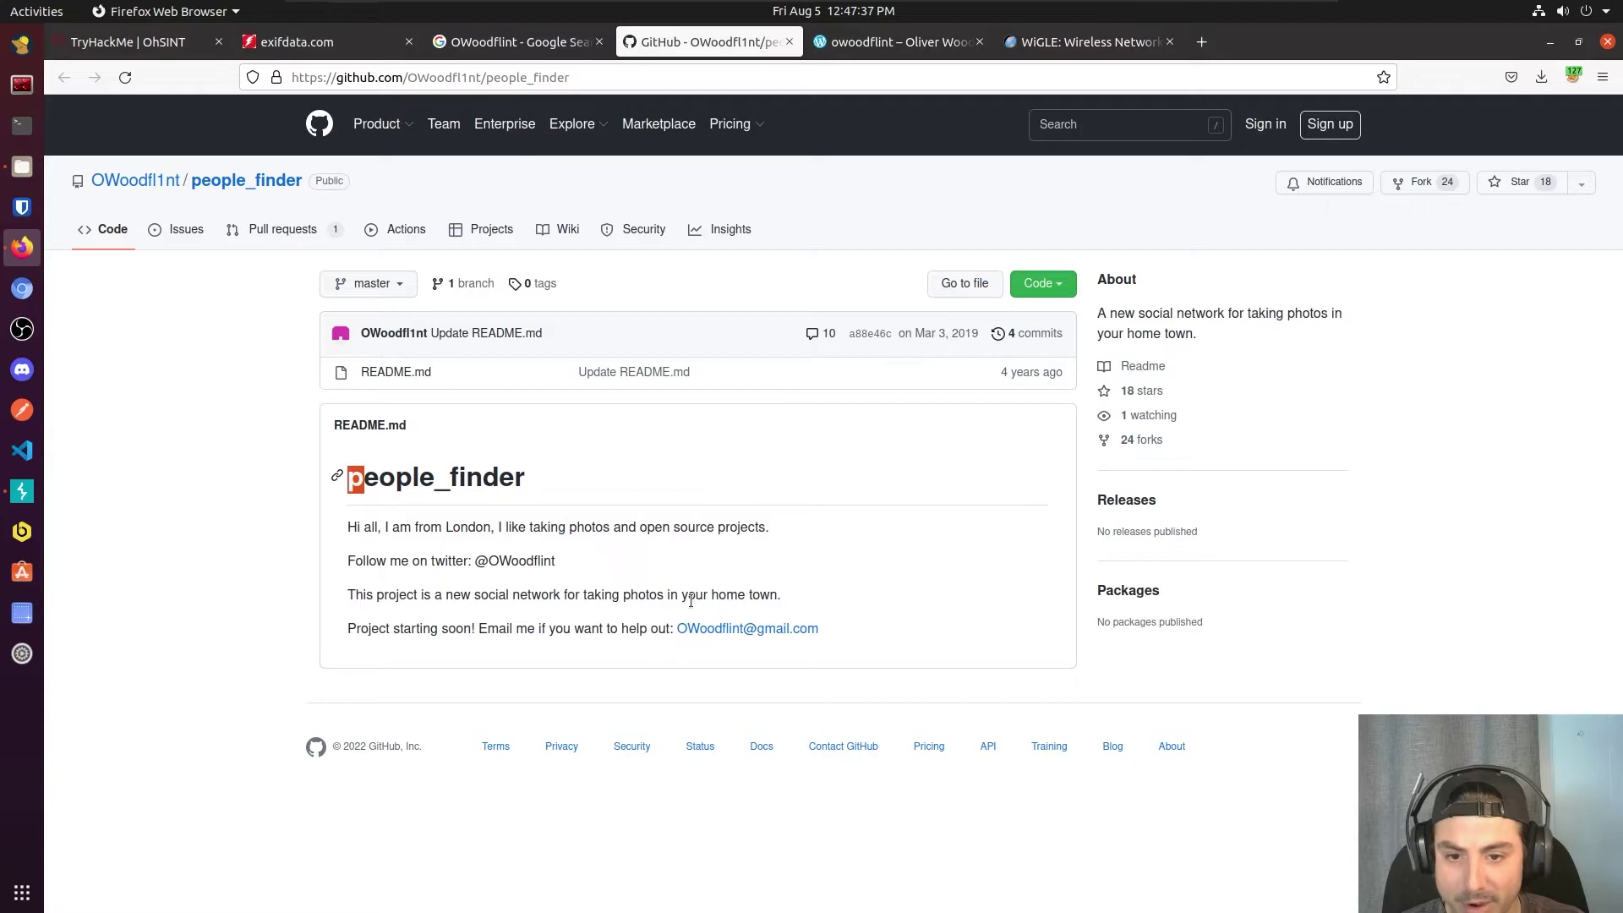
click(710, 504)
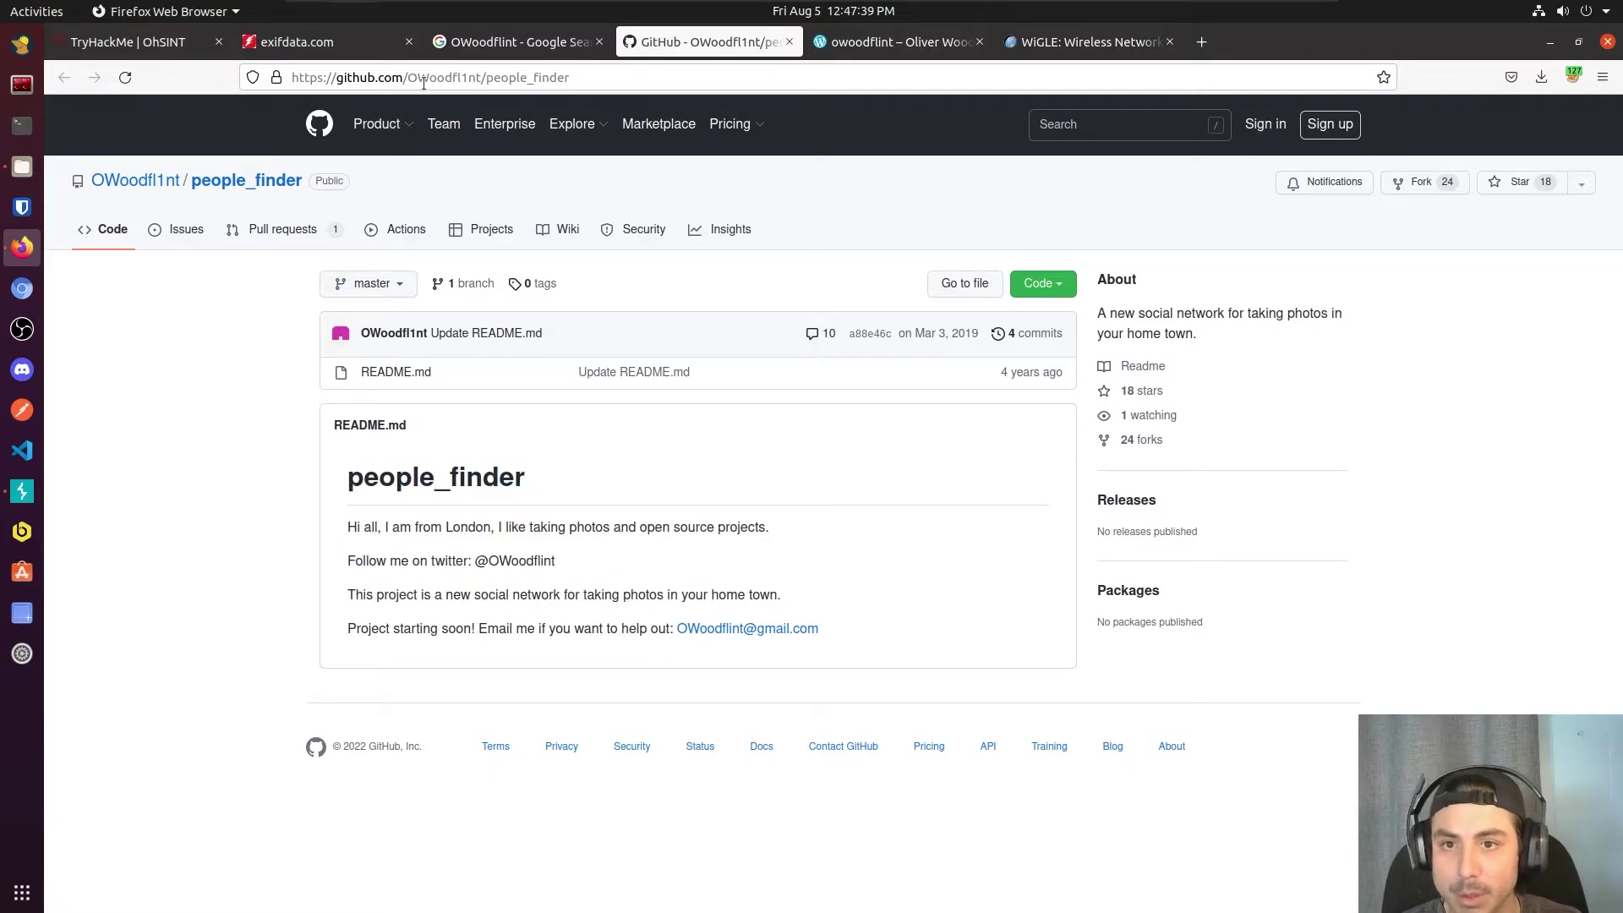
click(131, 42)
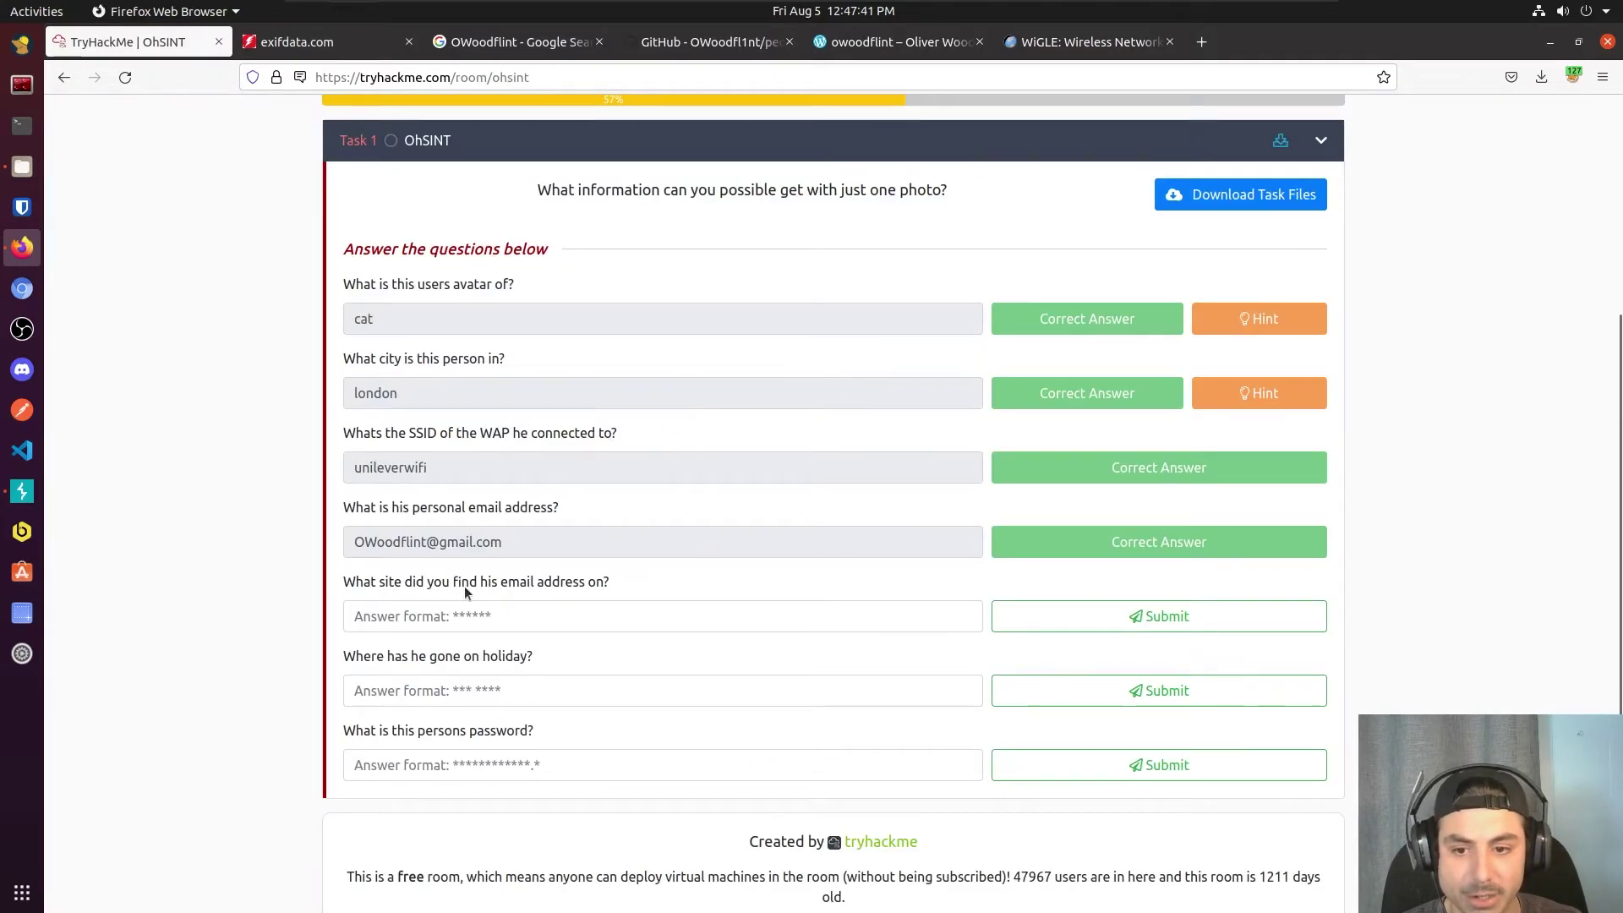
click(459, 611)
text(github)
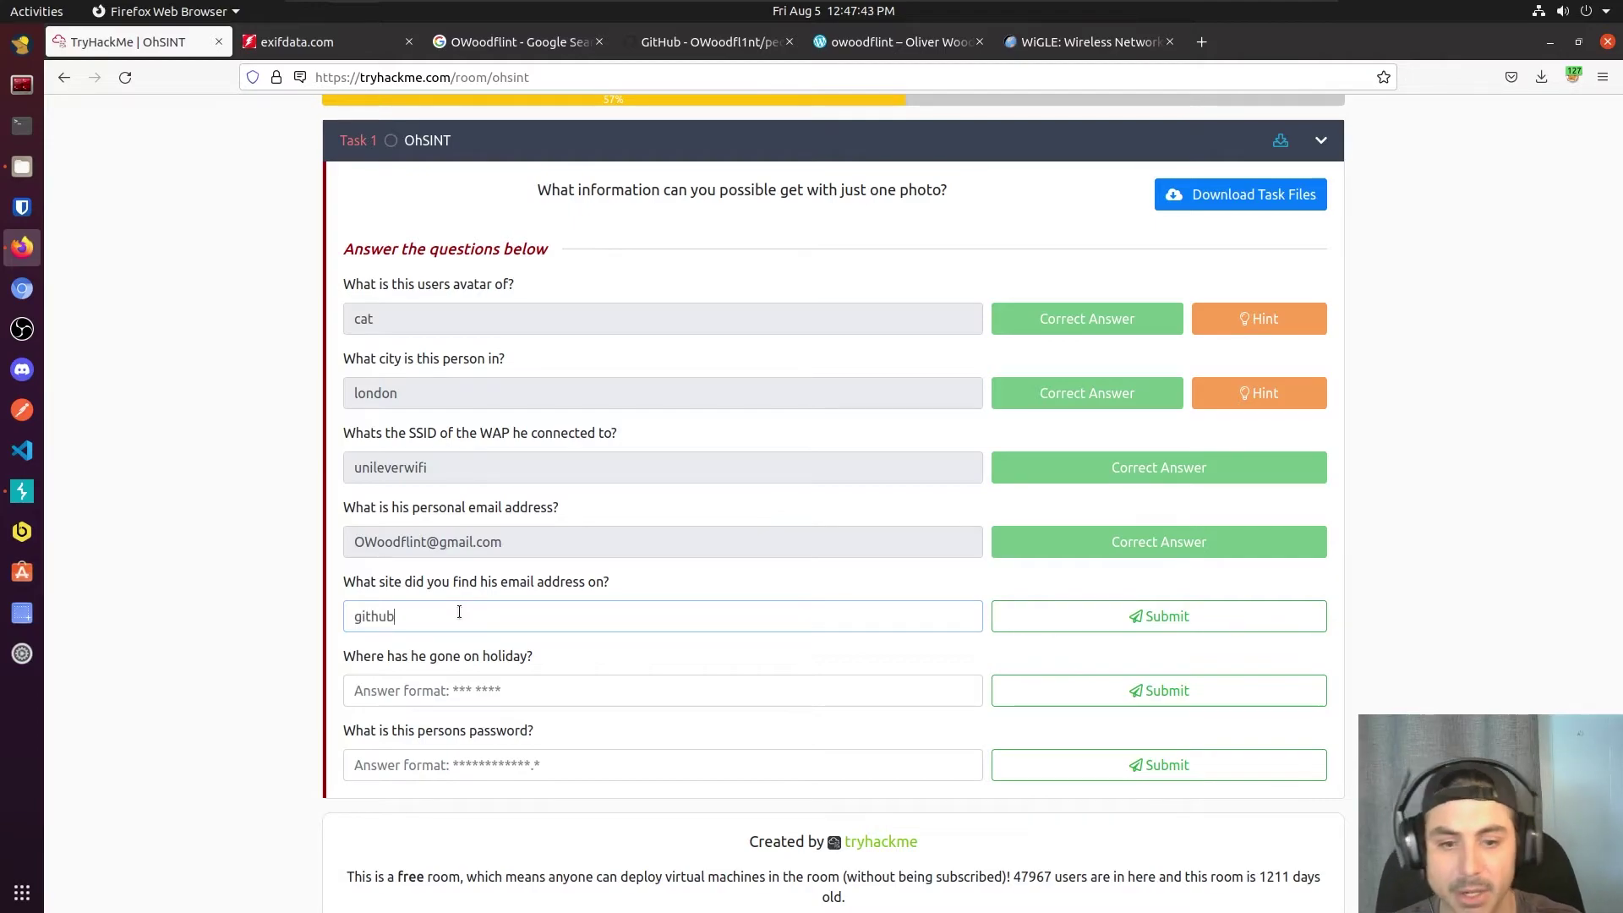
key(Return)
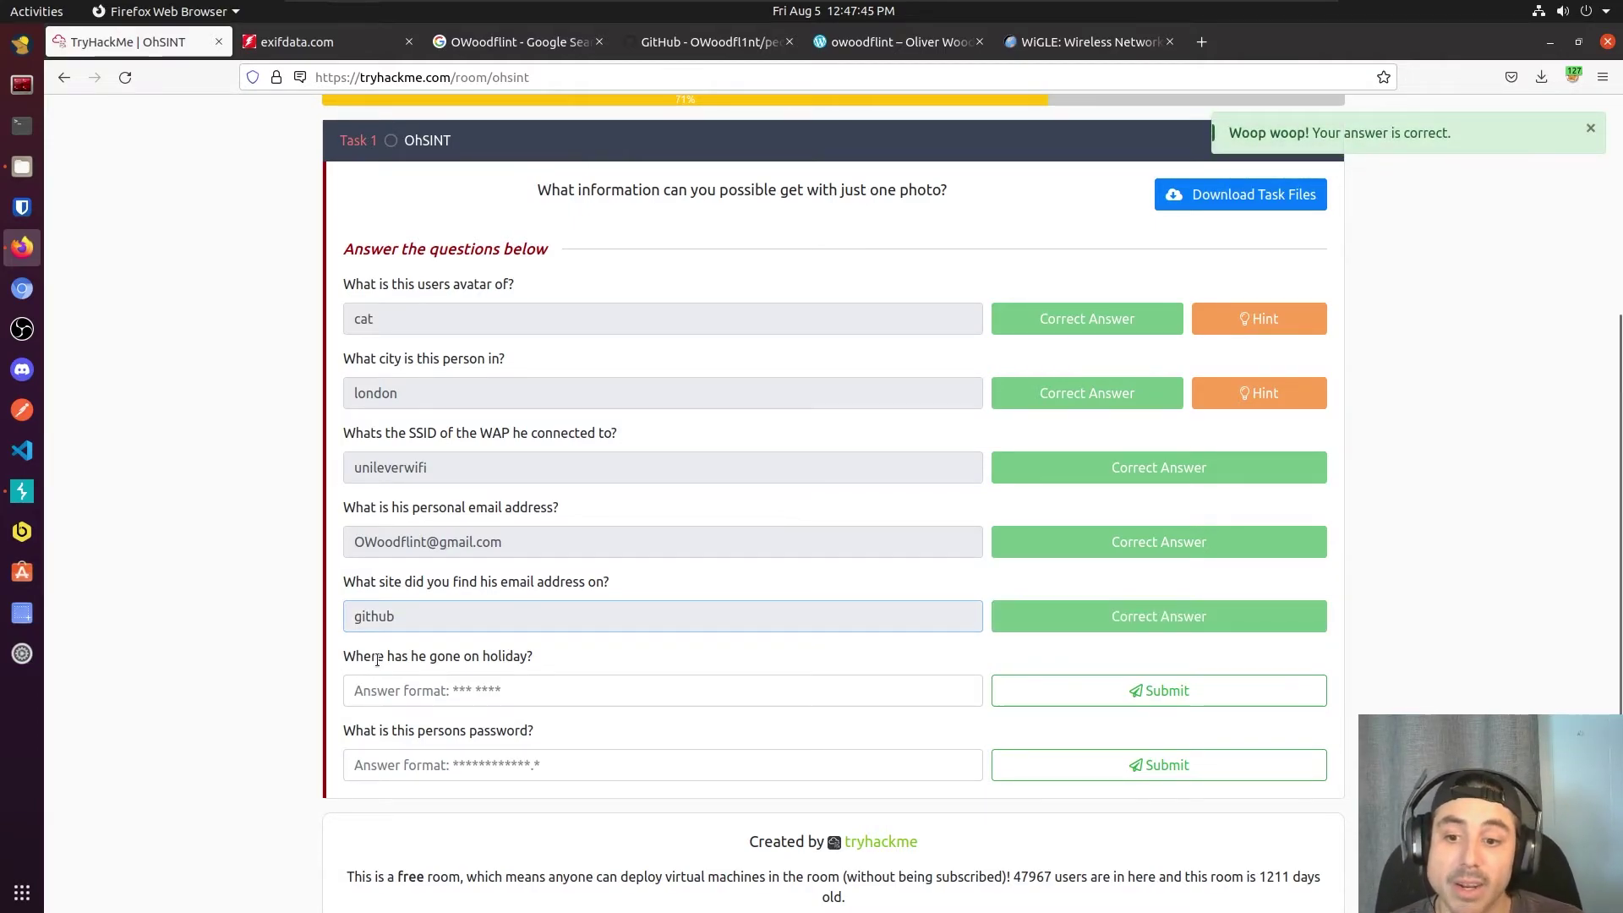
Step: Read the blog author page's 'Hey' post stating he is in New York right now
drag(361, 657, 464, 658)
click(561, 690)
click(913, 46)
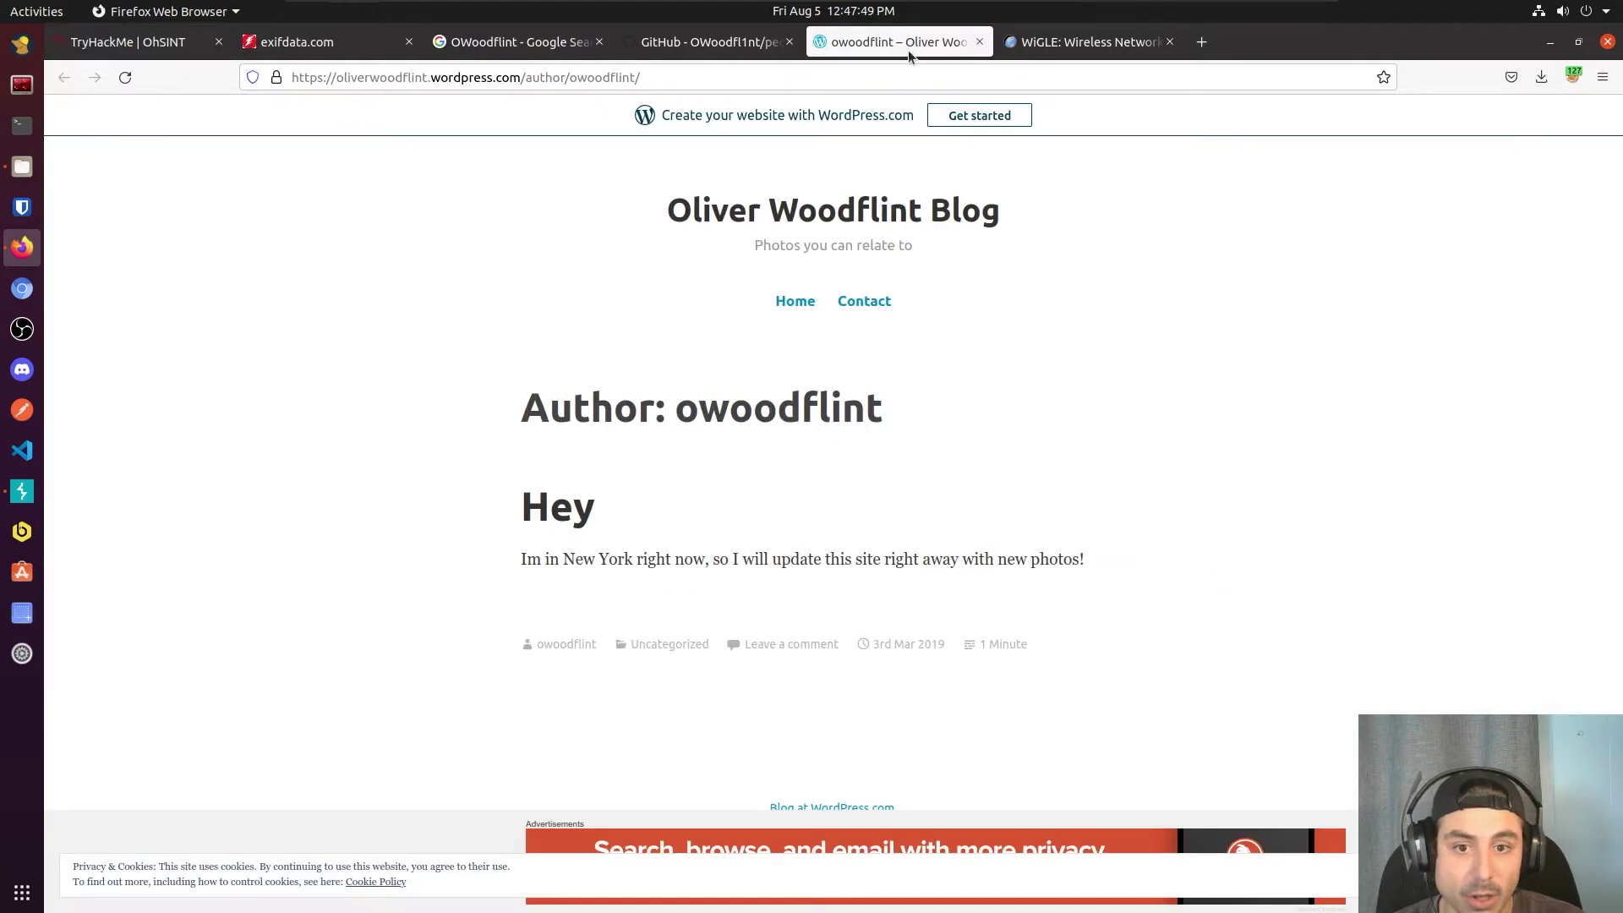
drag(665, 212, 1002, 209)
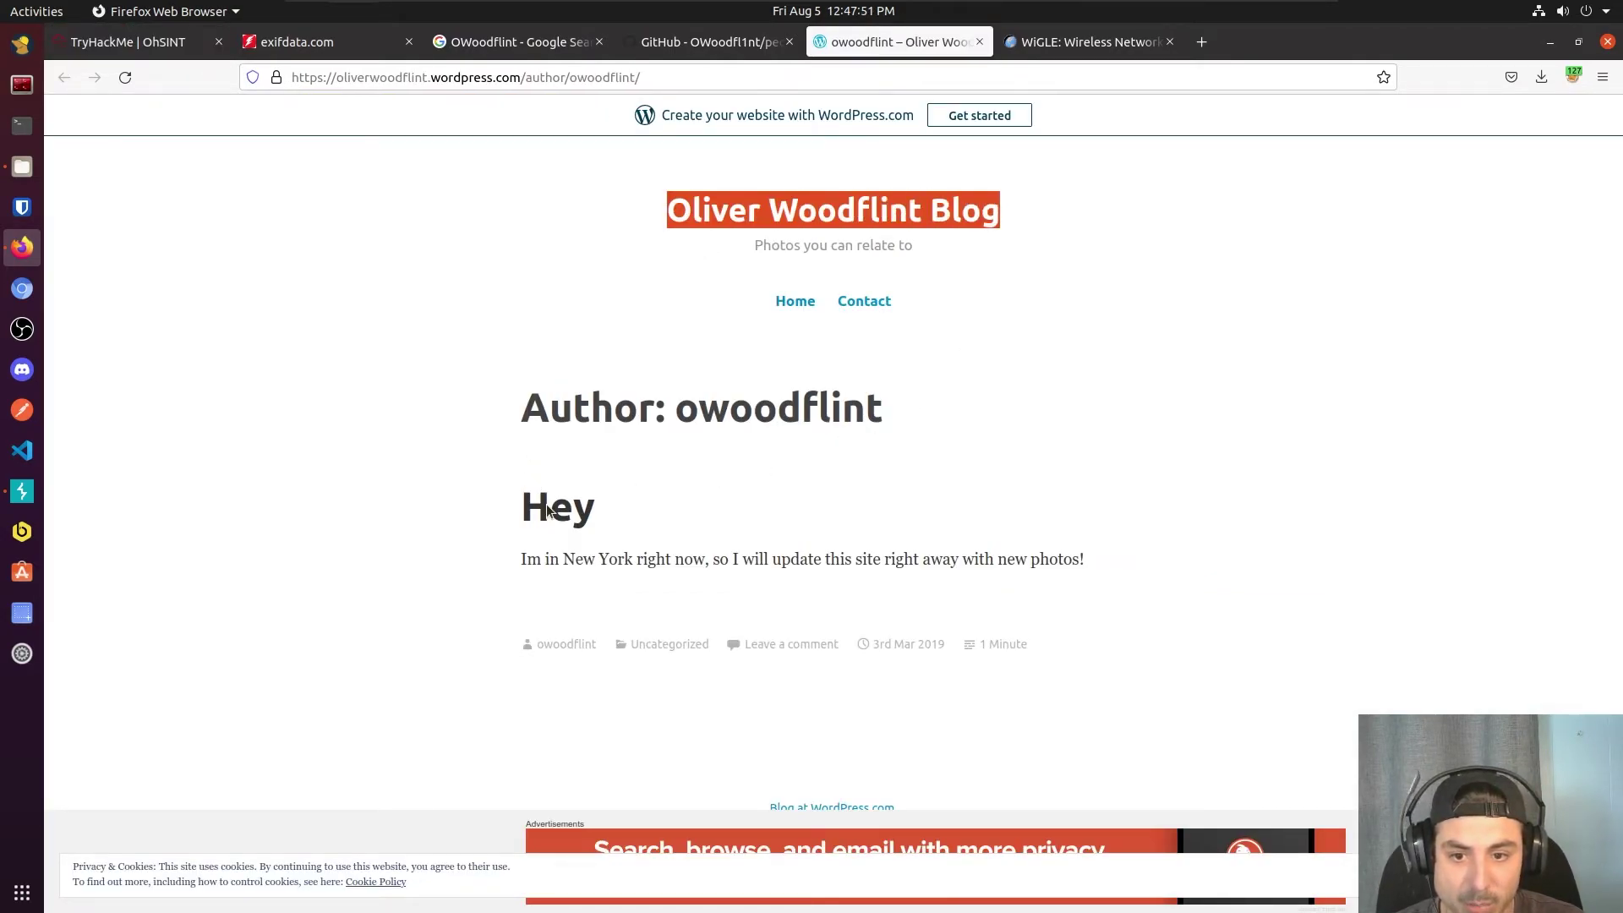
drag(503, 519, 1083, 566)
click(833, 475)
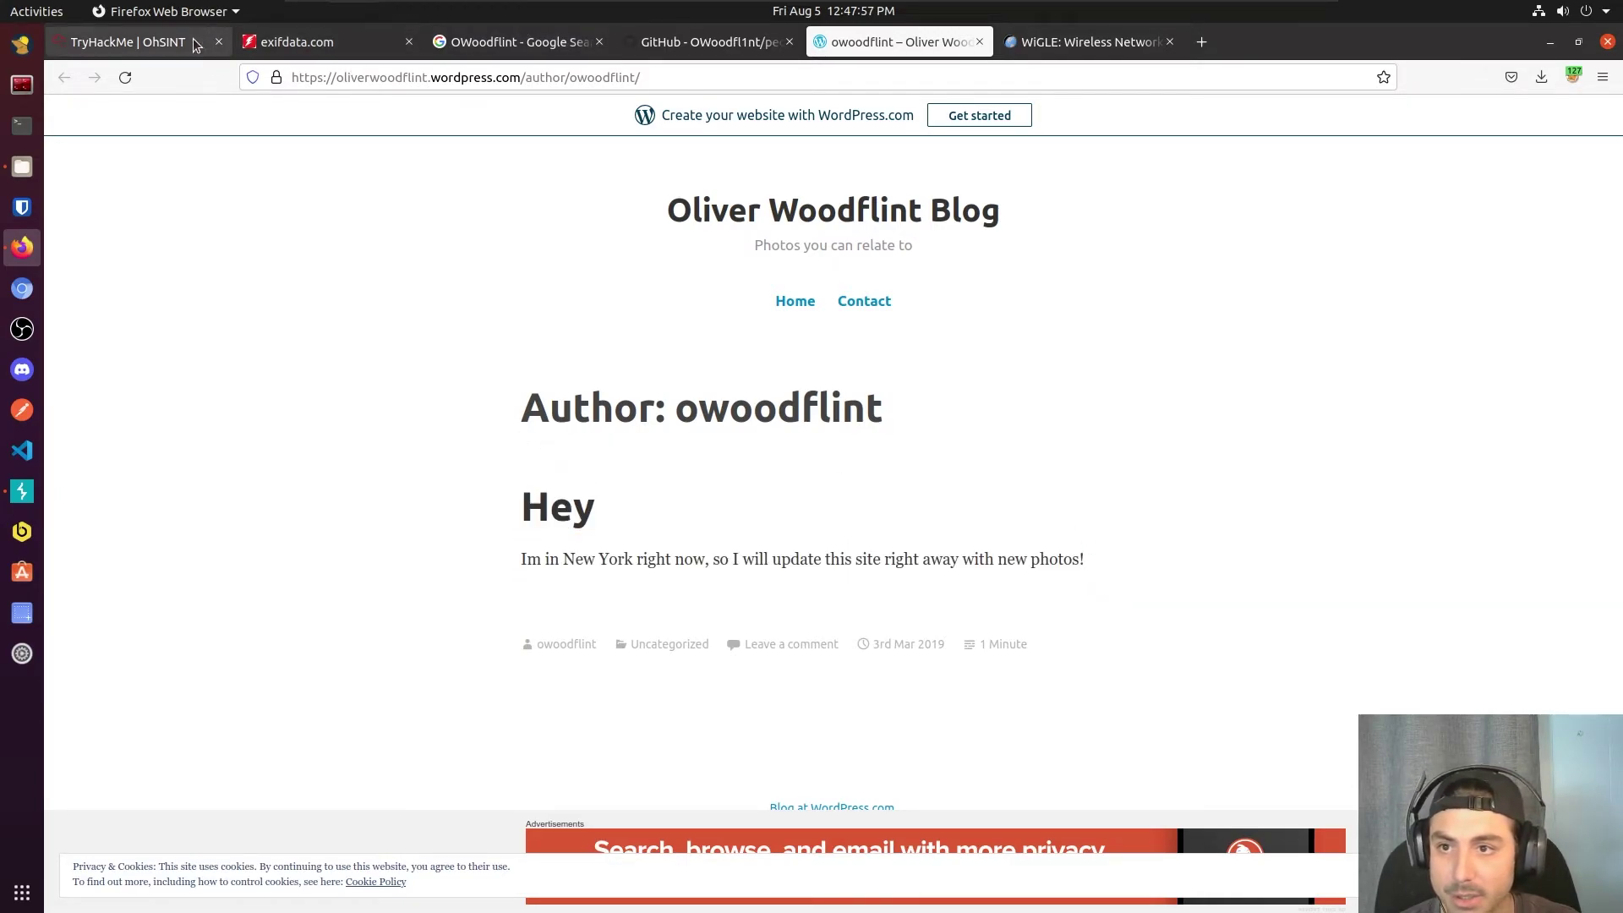
Step: Submit 'new york' as the holiday answer and move to the password field
click(136, 41)
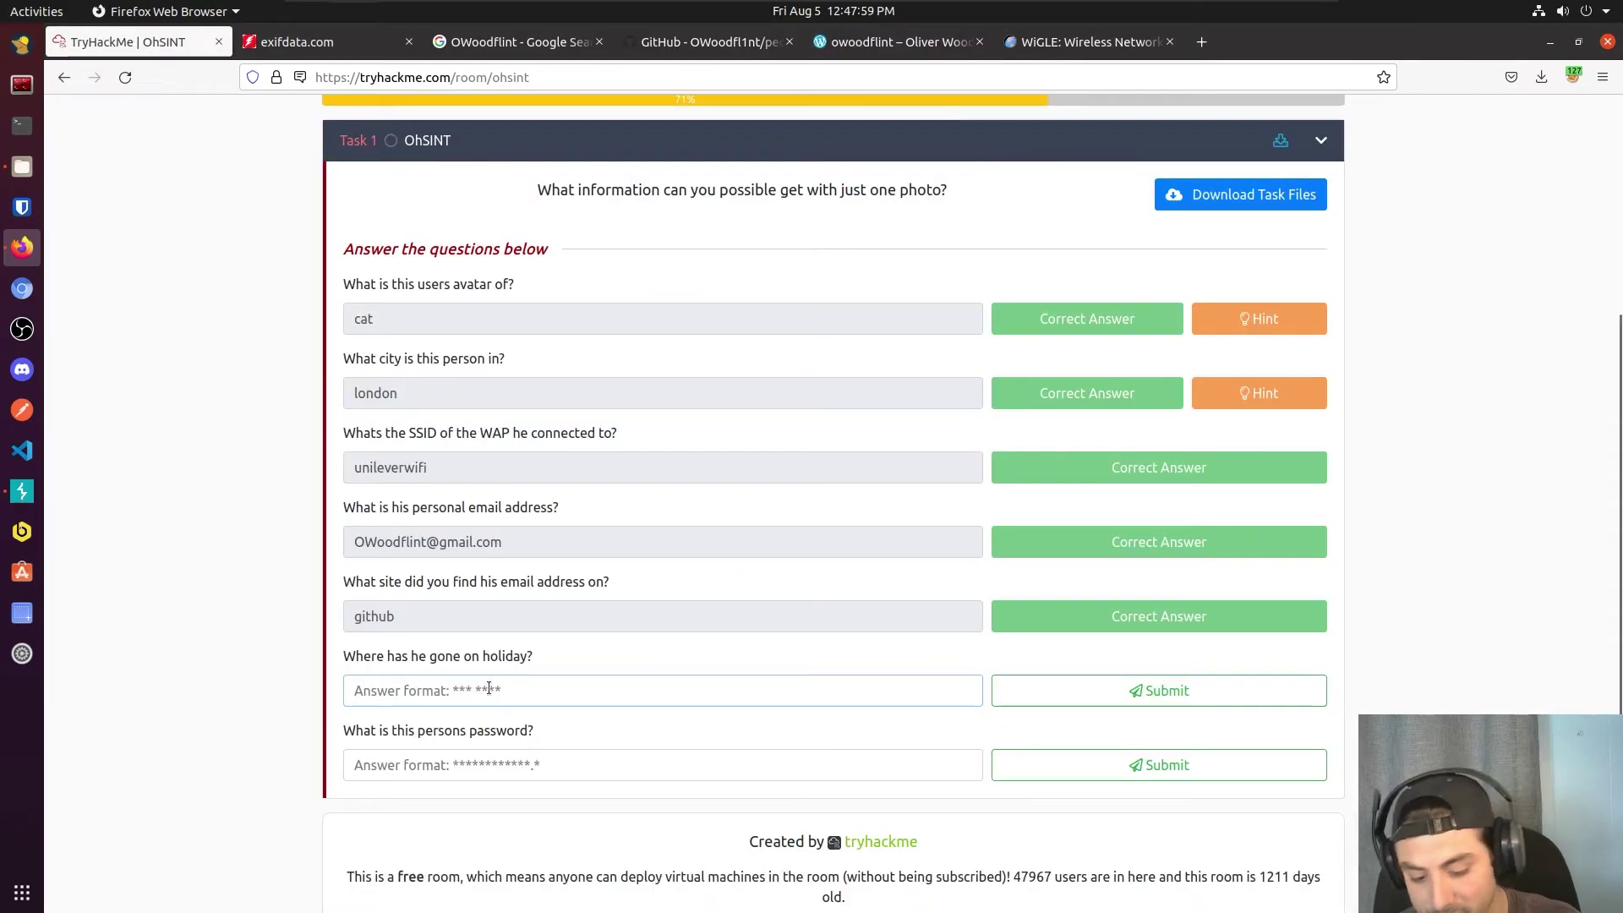
text(new york)
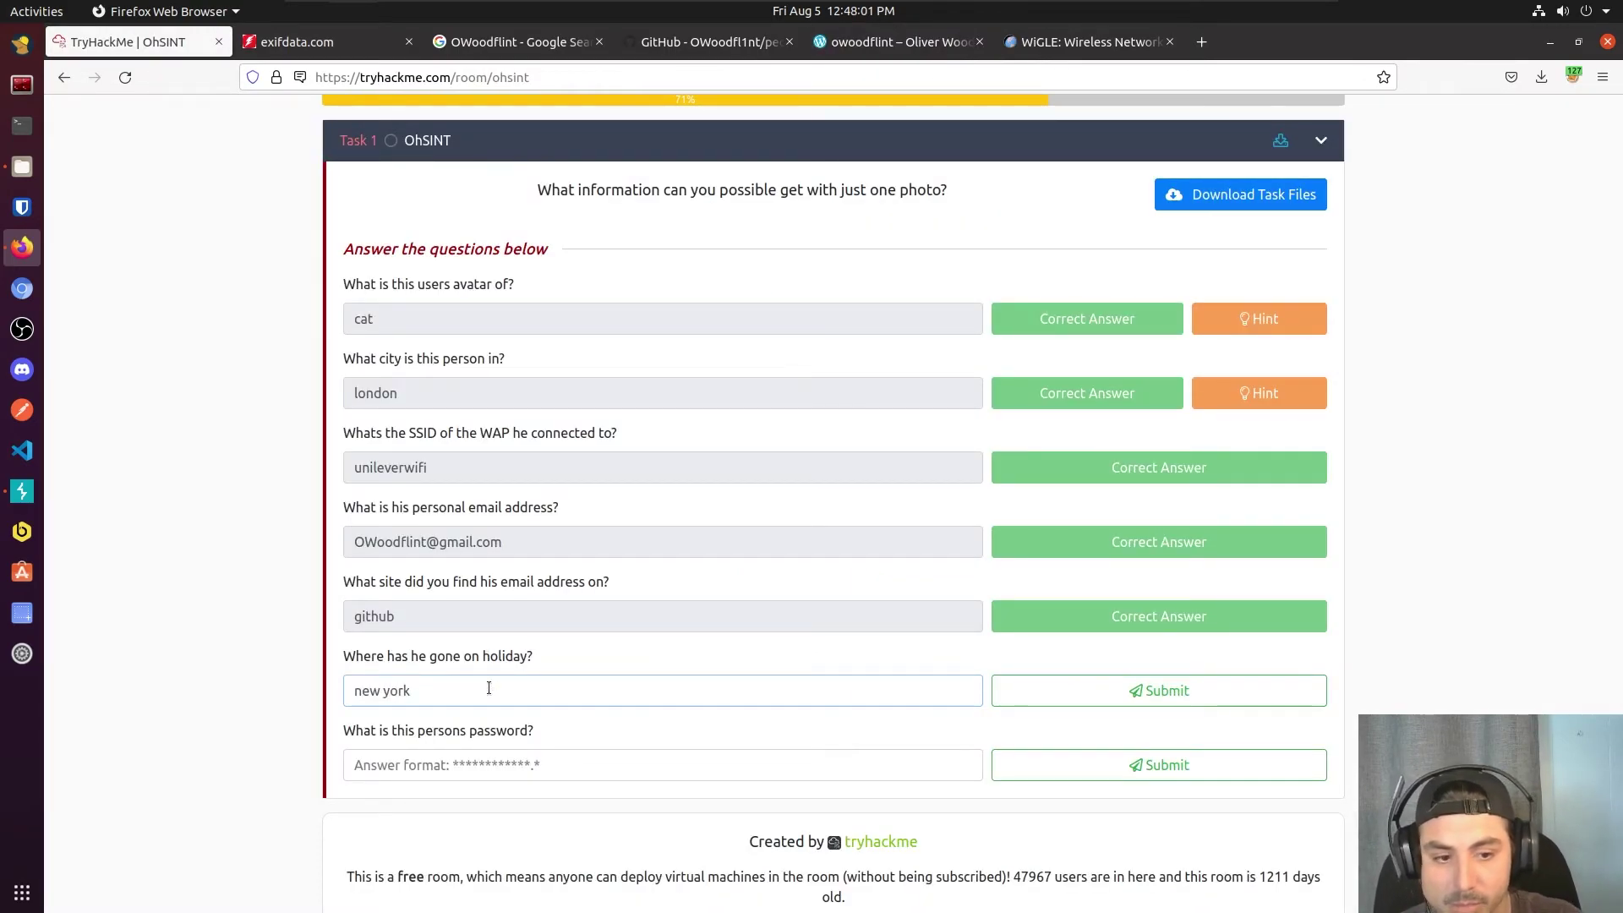
key(Return)
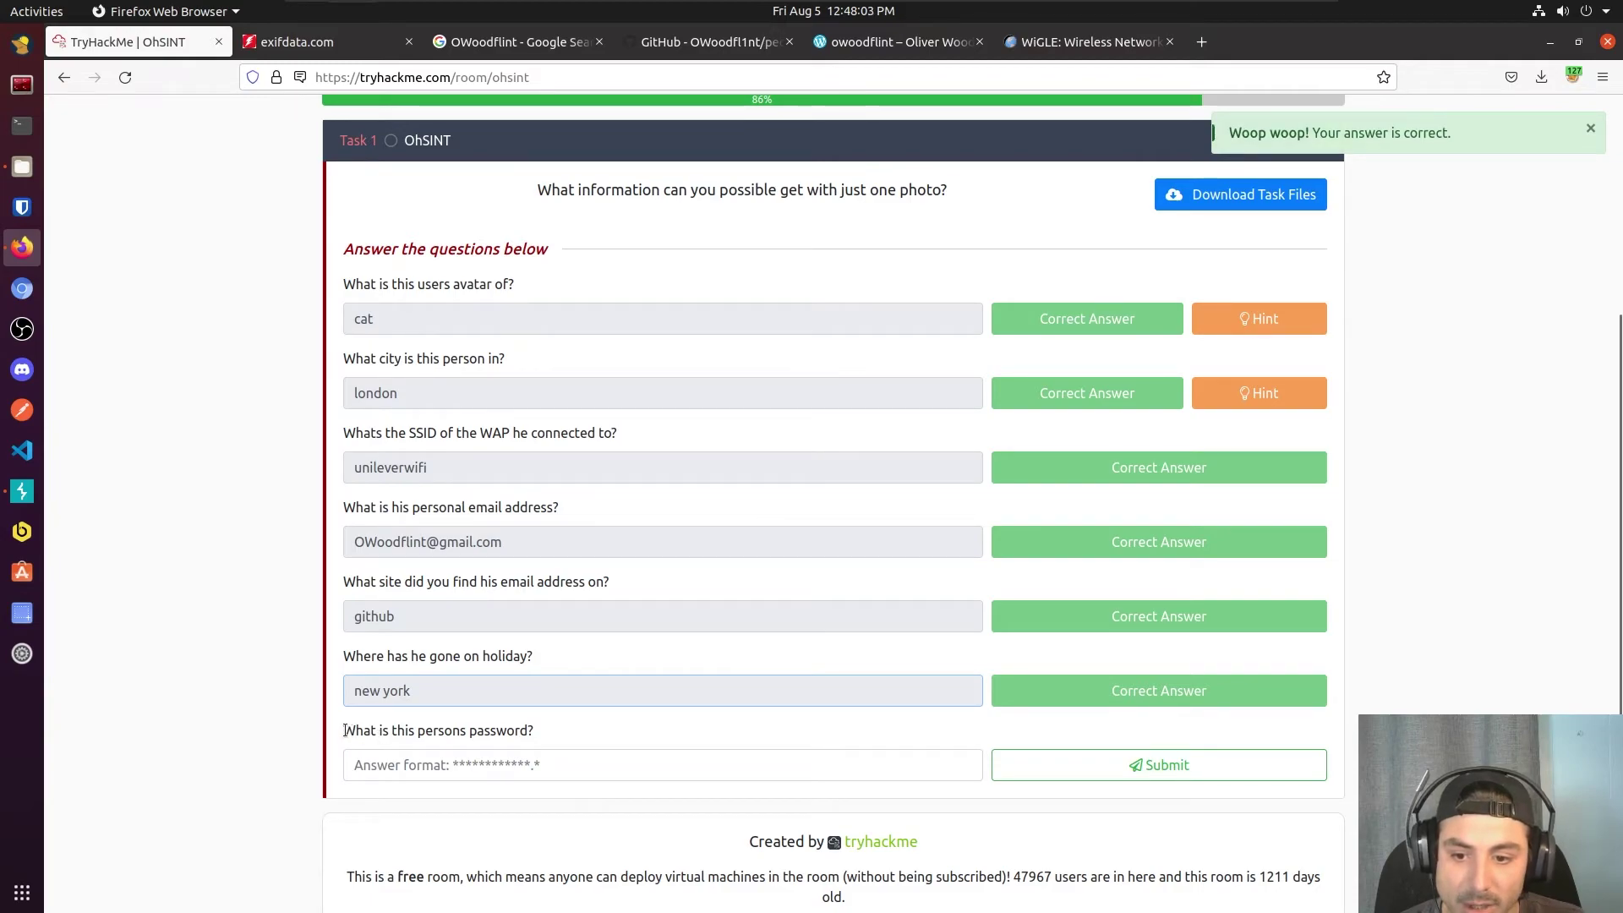
drag(345, 730, 524, 744)
click(540, 764)
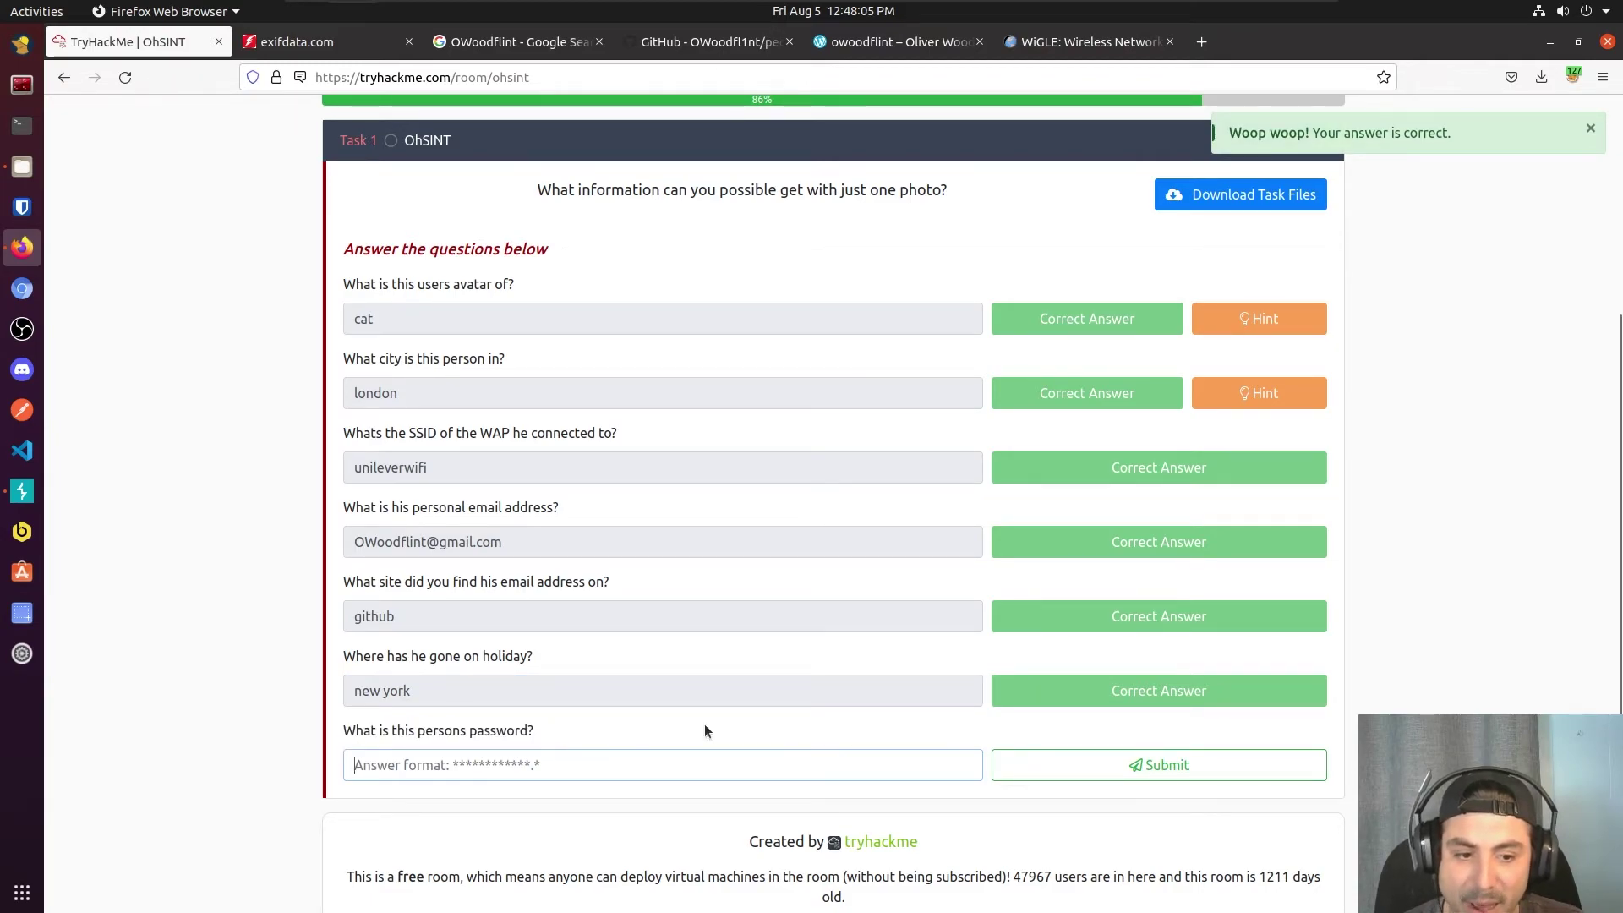
scroll(824, 211, down, 1)
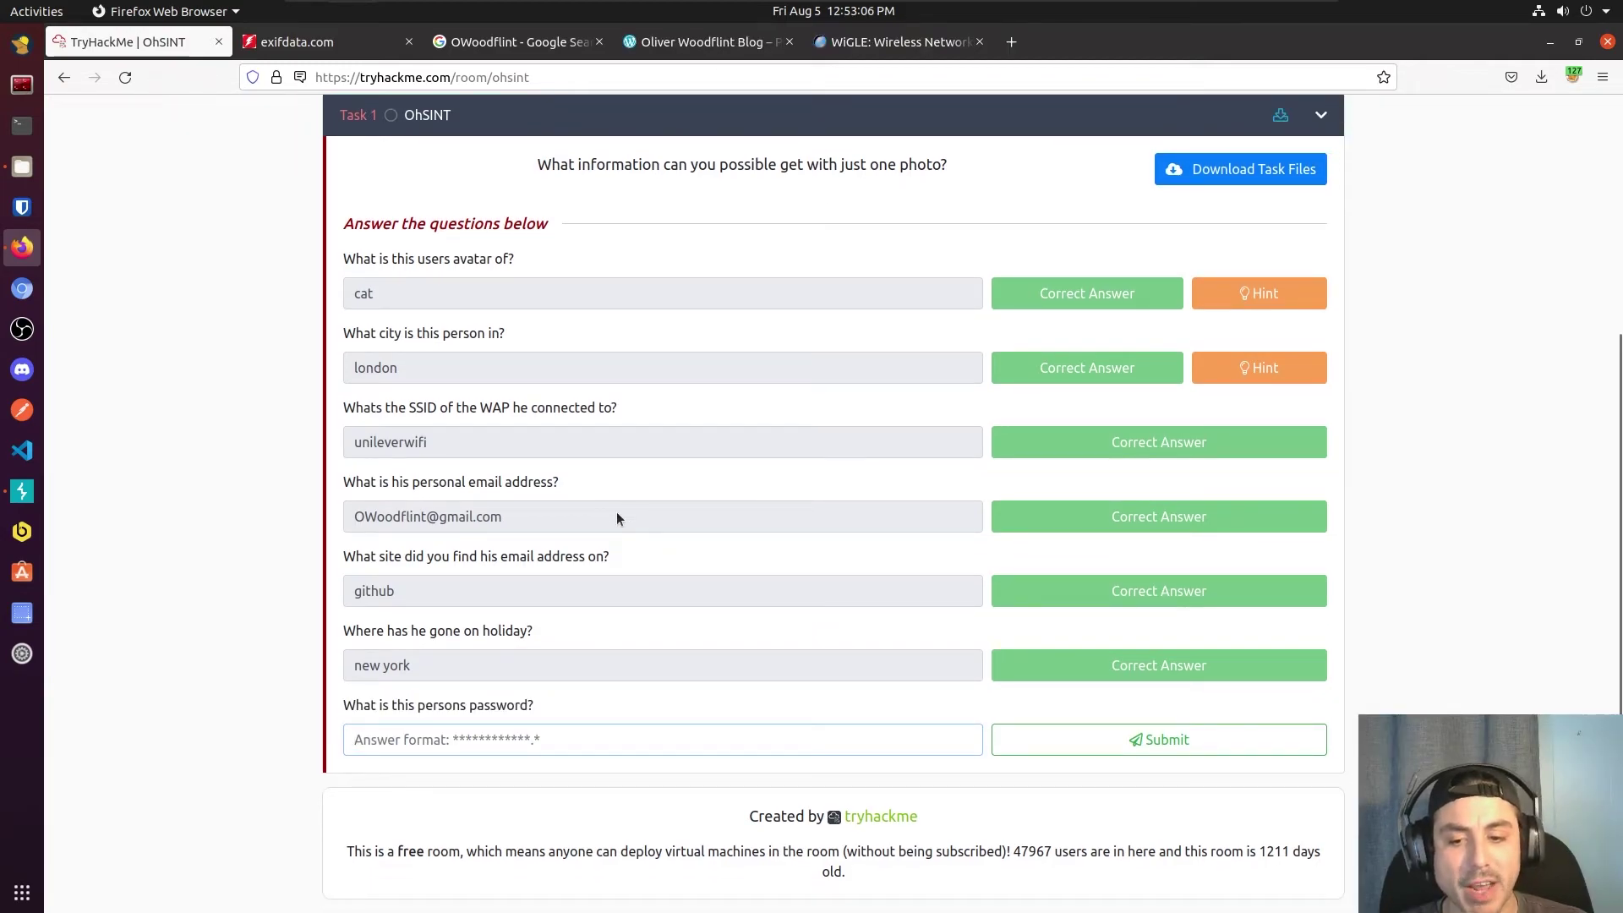
Step: Inspect the blog home page's HTML source for clues, then return to the blog
click(702, 44)
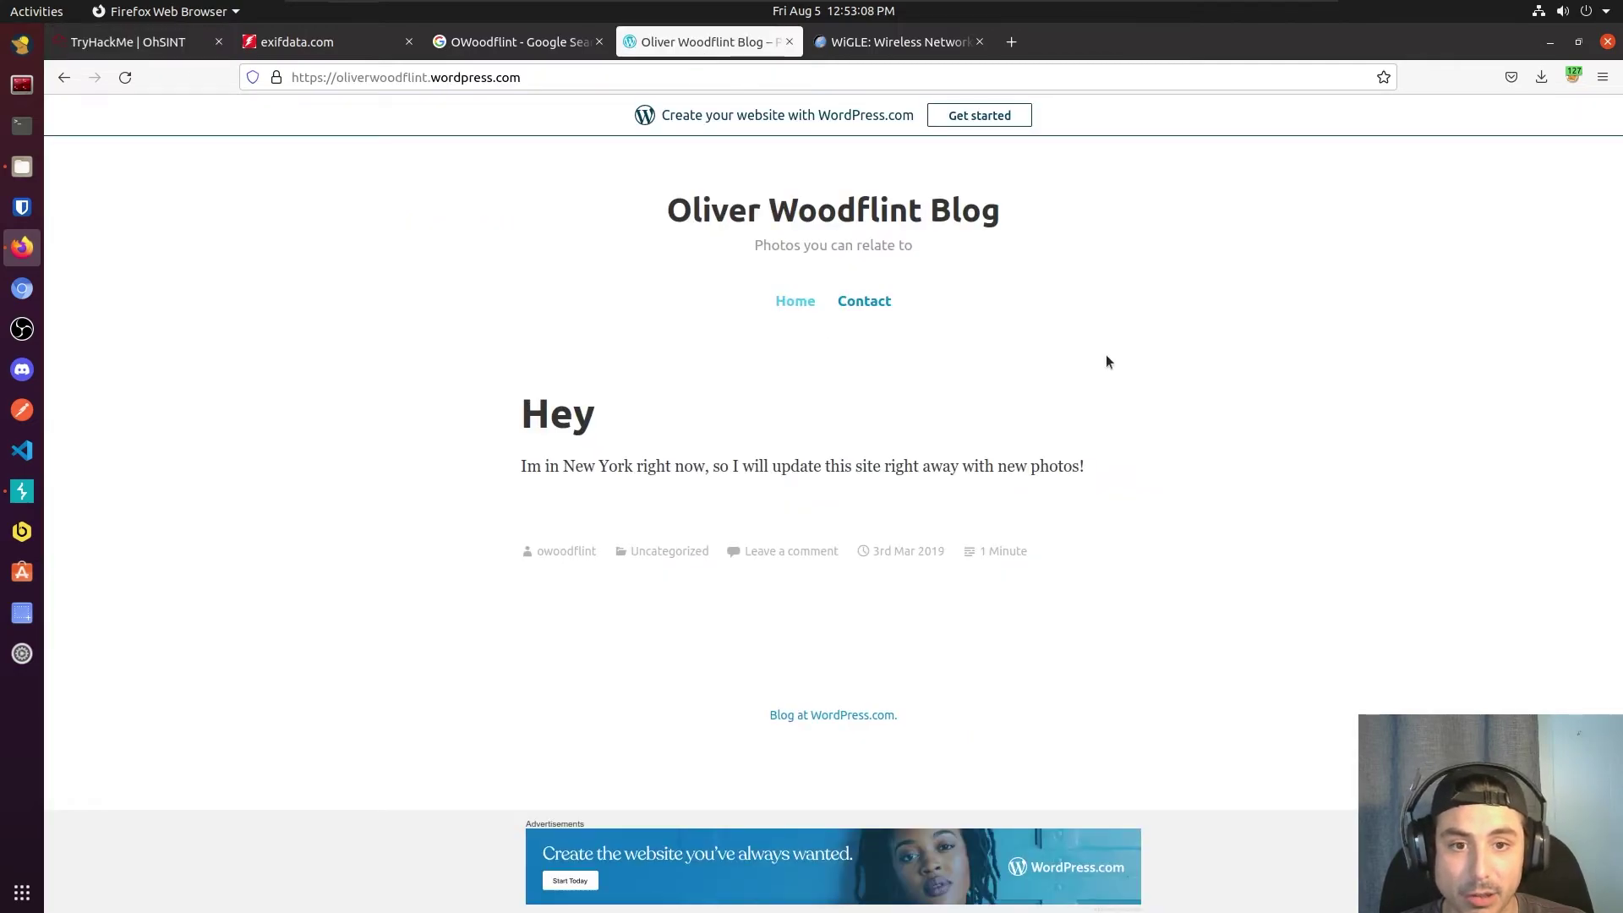
right_click(1184, 347)
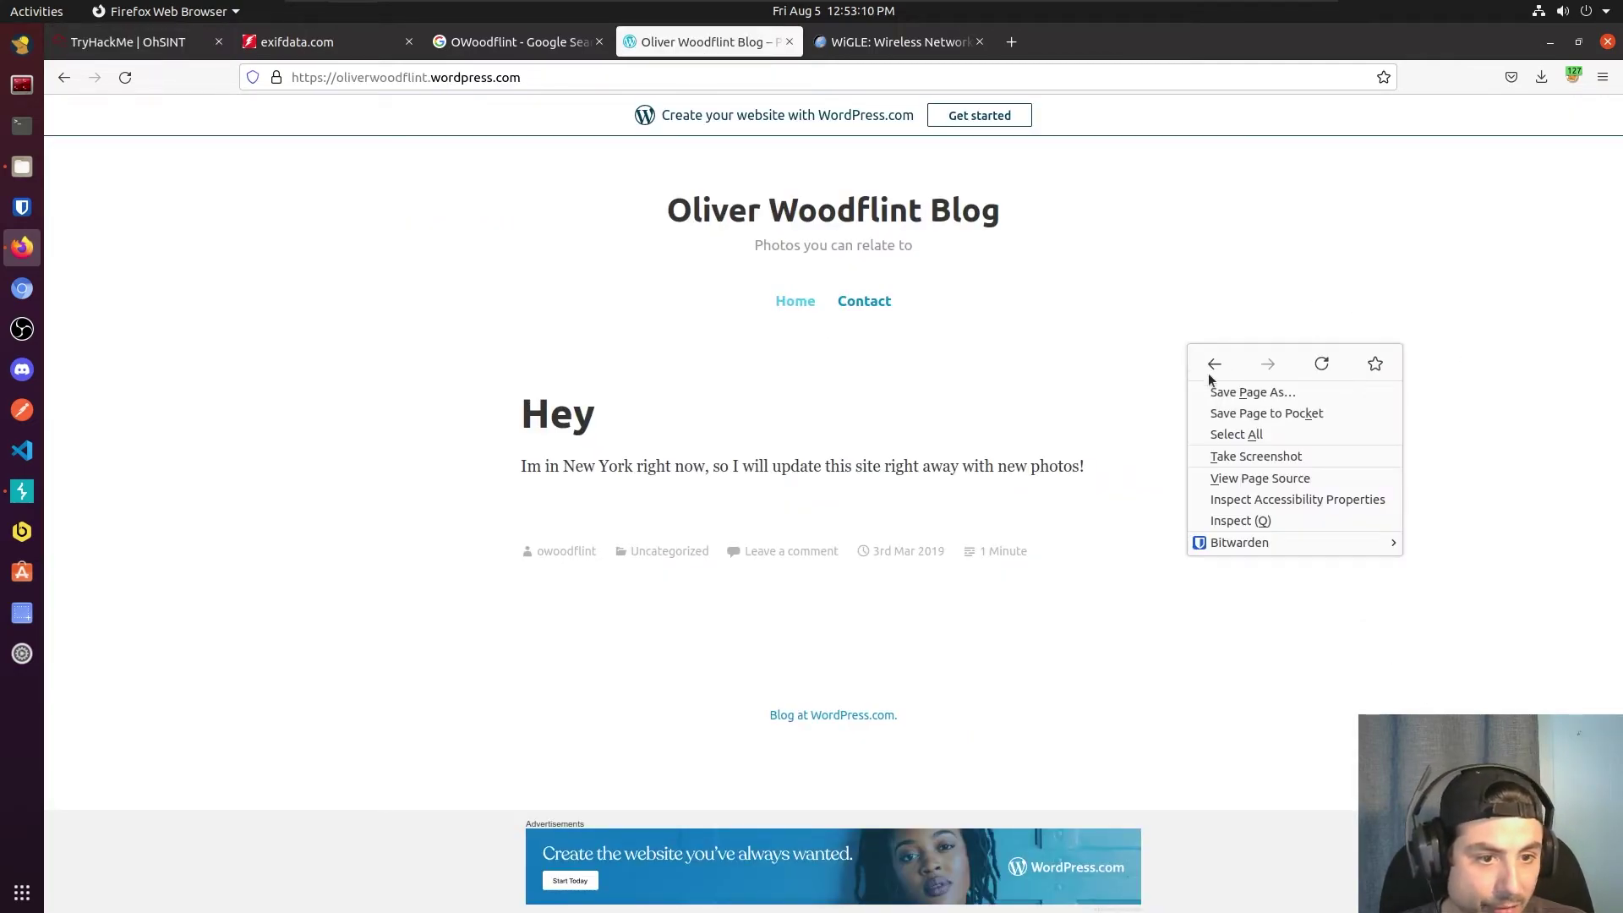
click(1278, 478)
scroll(565, 325, down, 1)
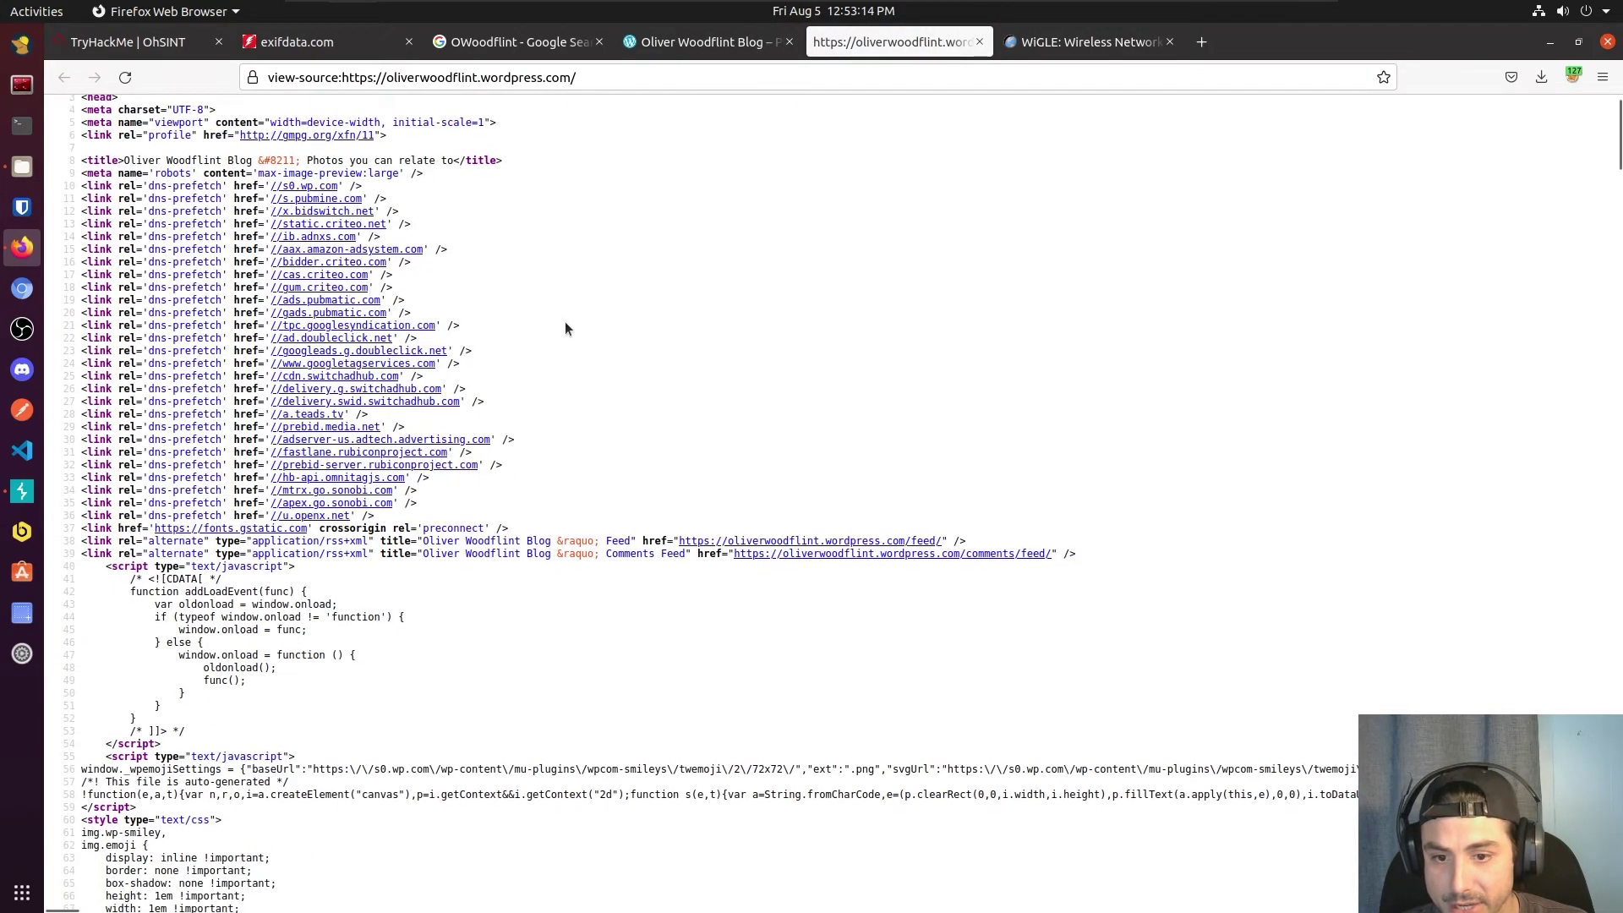
scroll(571, 329, down, 20)
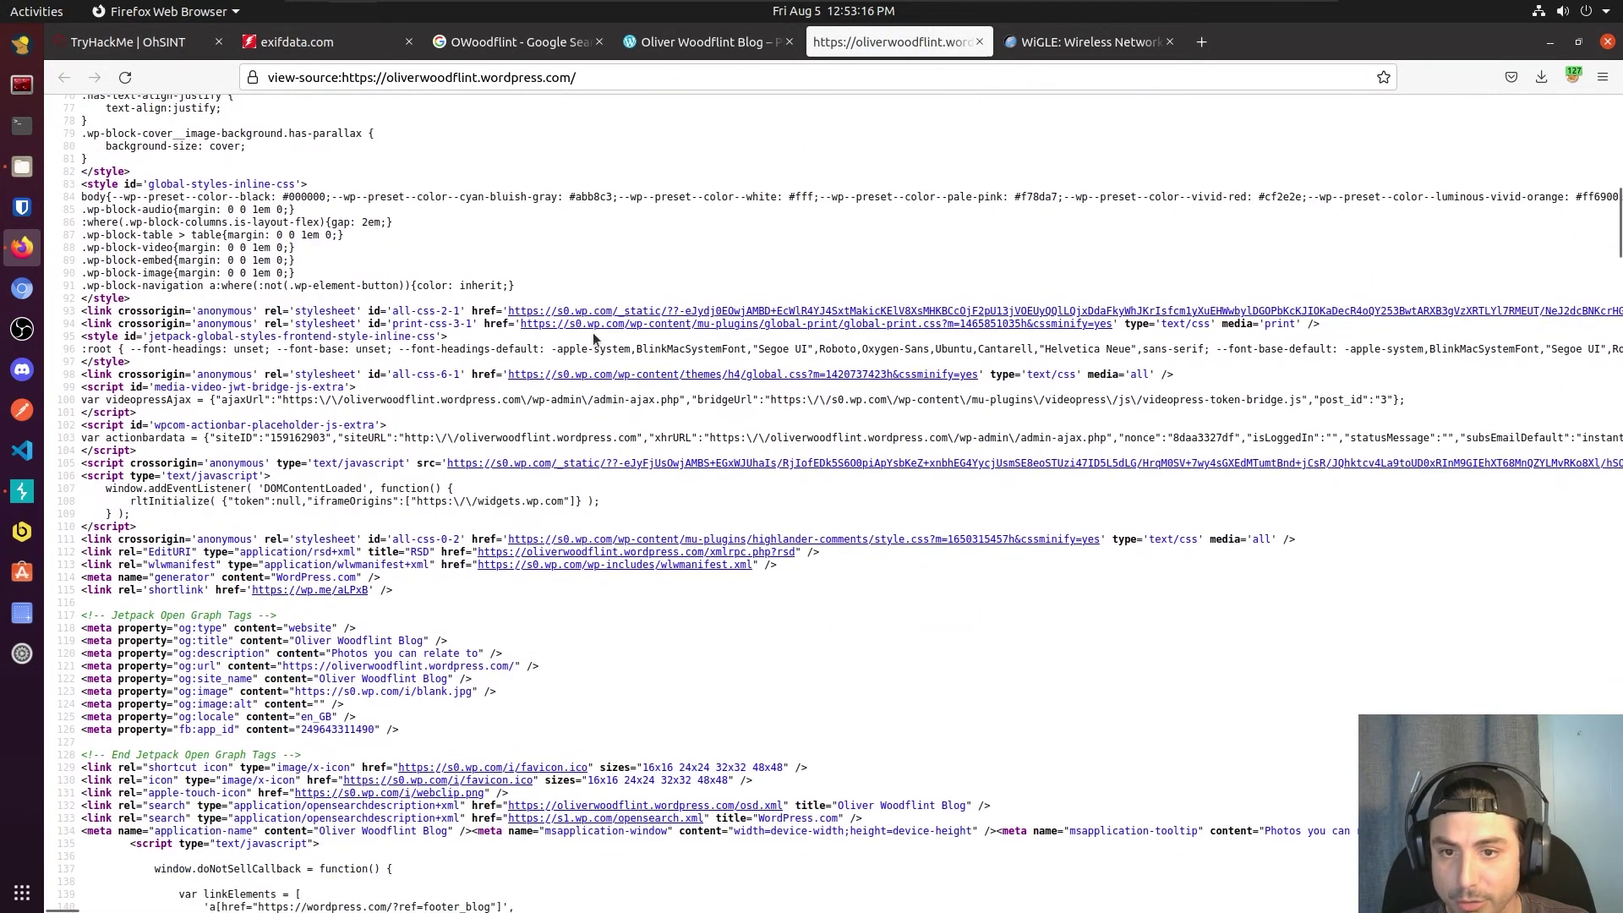
scroll(594, 338, down, 20)
click(981, 44)
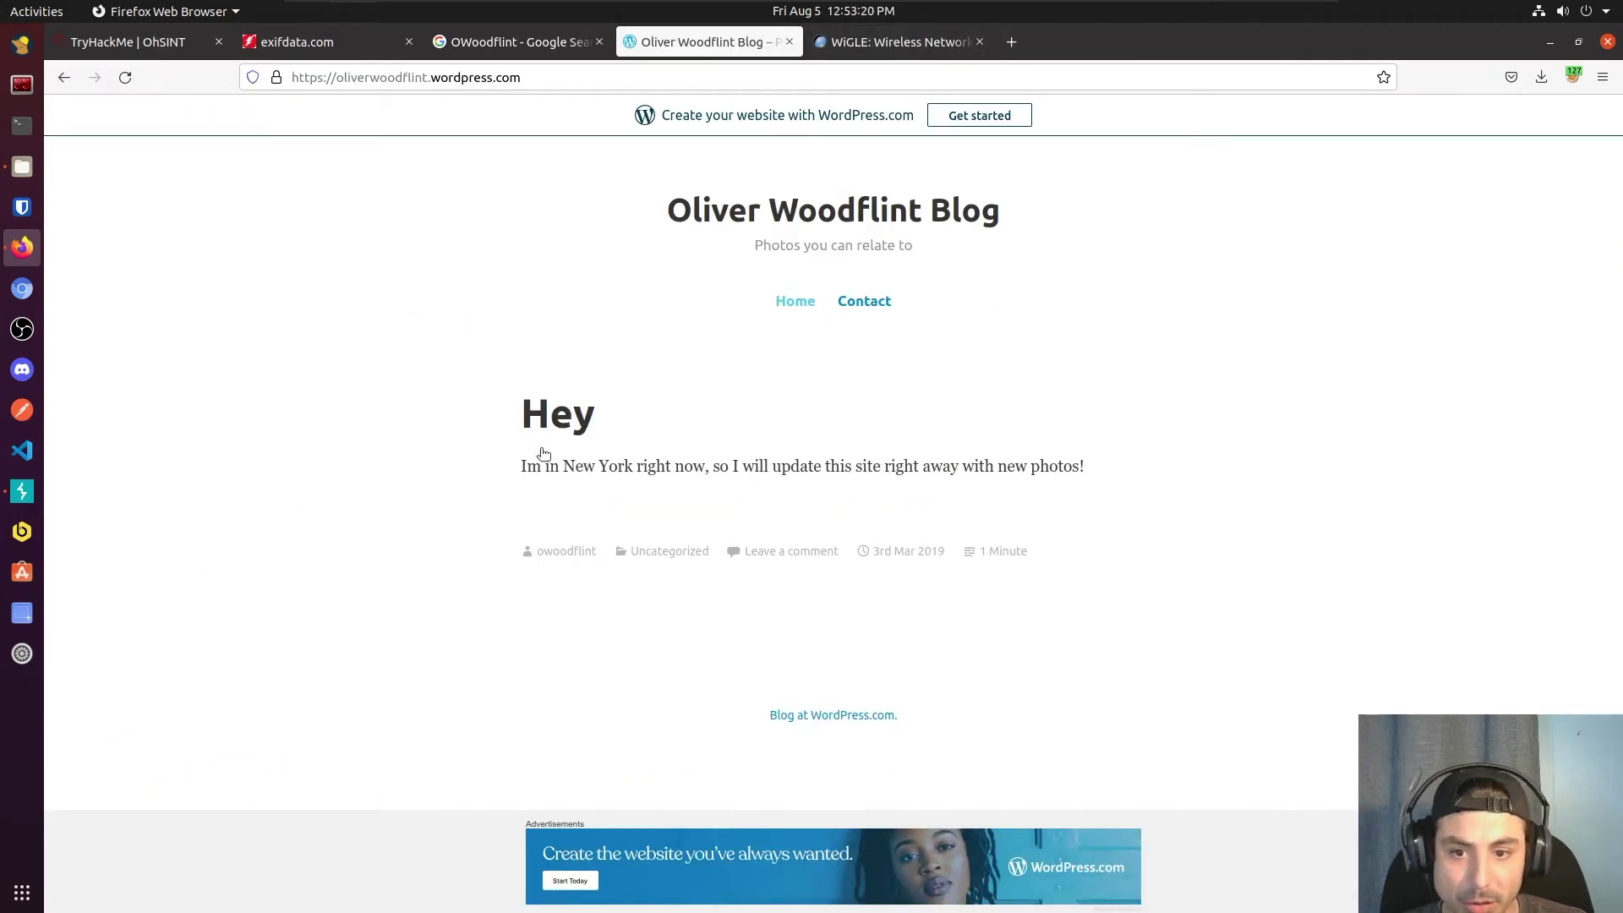
Step: Select below the New York post to reveal the hidden white-text password line
drag(522, 469, 773, 465)
click(837, 444)
triple_click(920, 461)
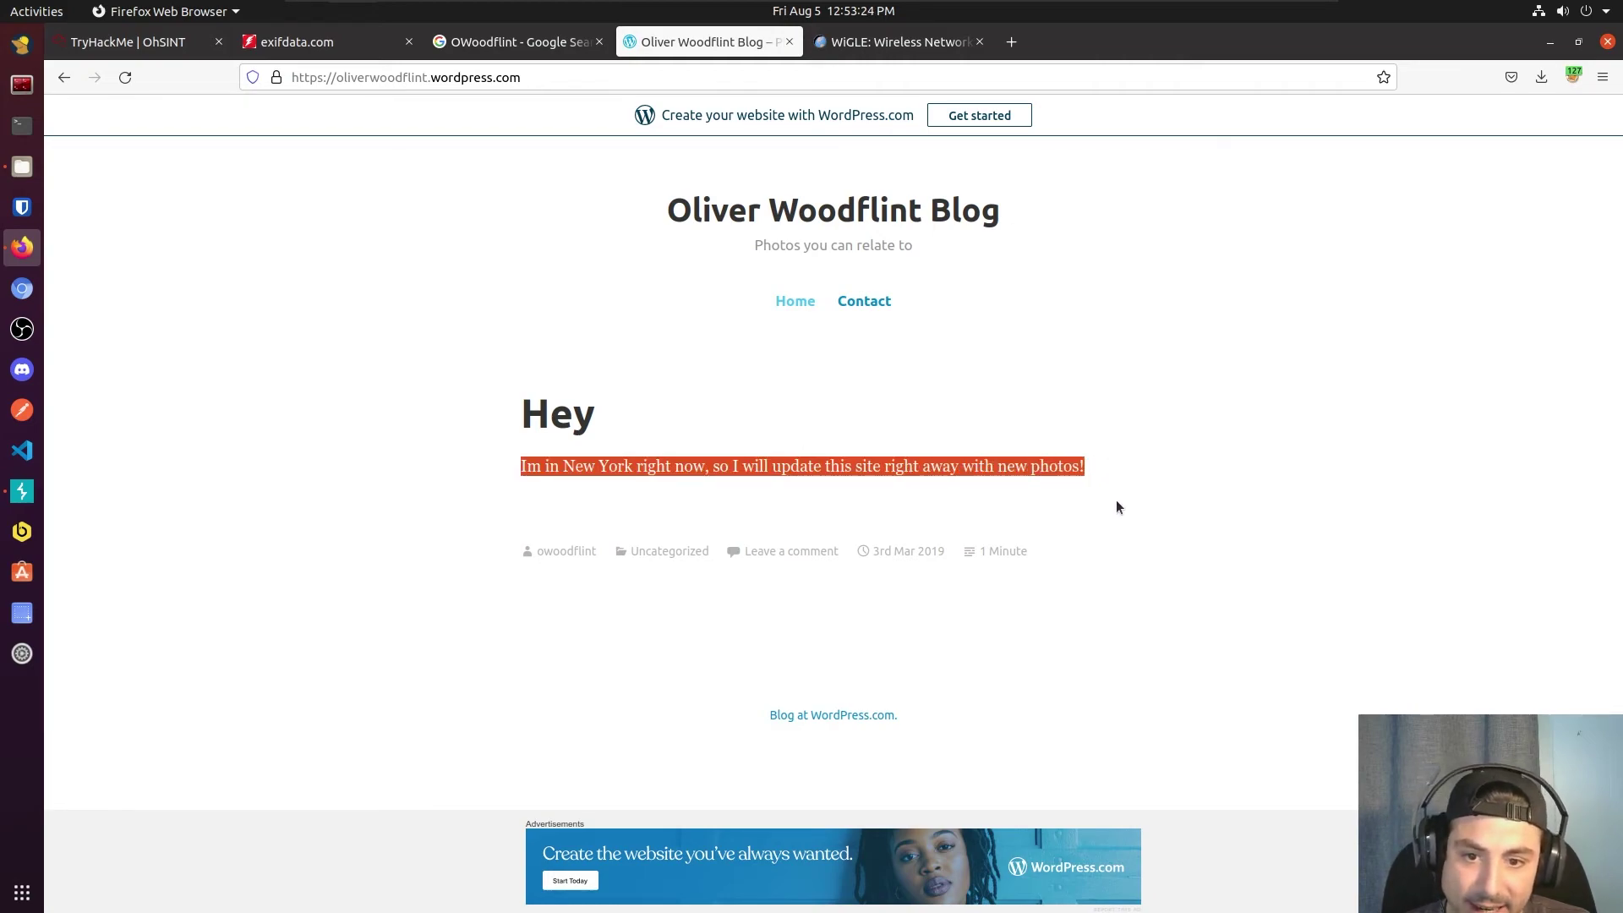
drag(1116, 507, 1106, 517)
drag(627, 511, 511, 521)
right_click(538, 524)
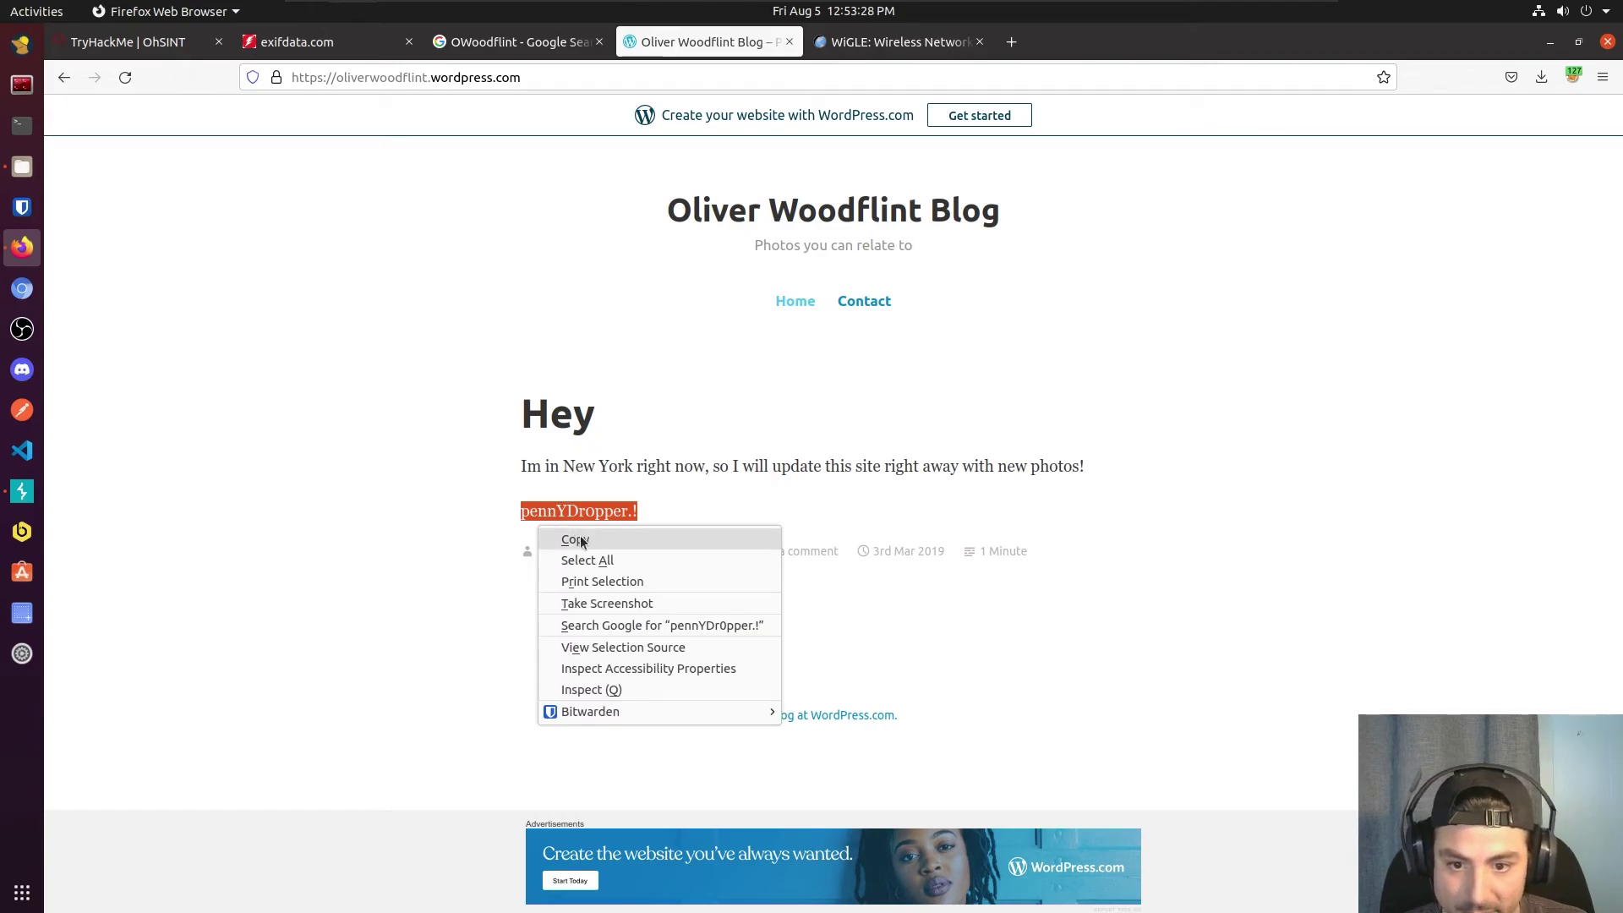
Step: View the selection source to confirm the password line uses color #ffffff, then close it
key(Escape)
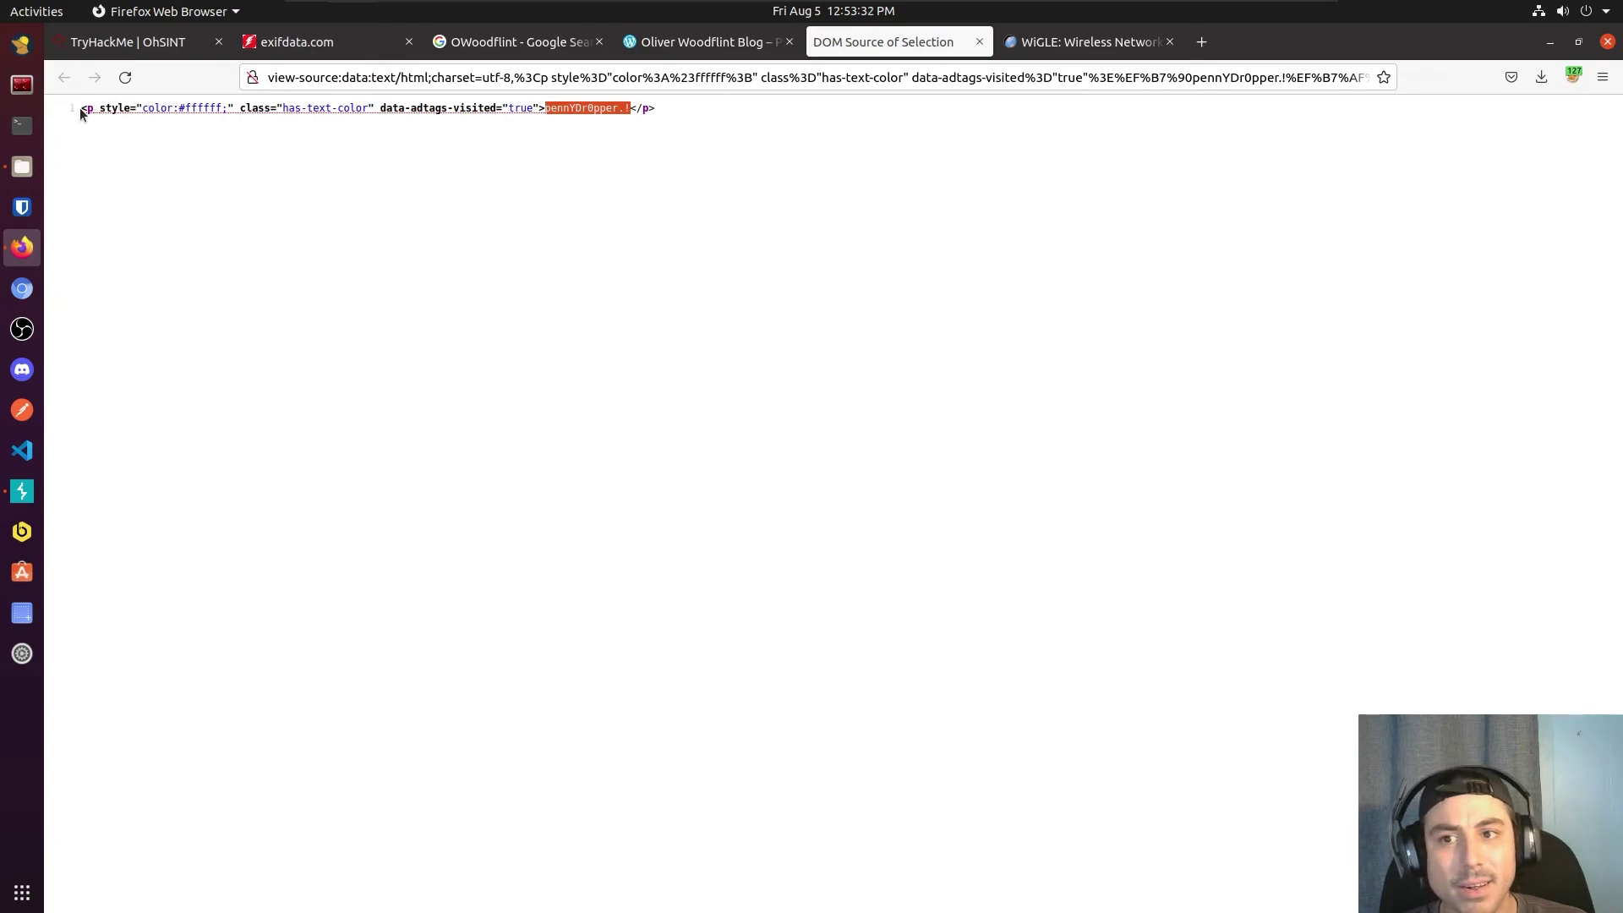
click(112, 144)
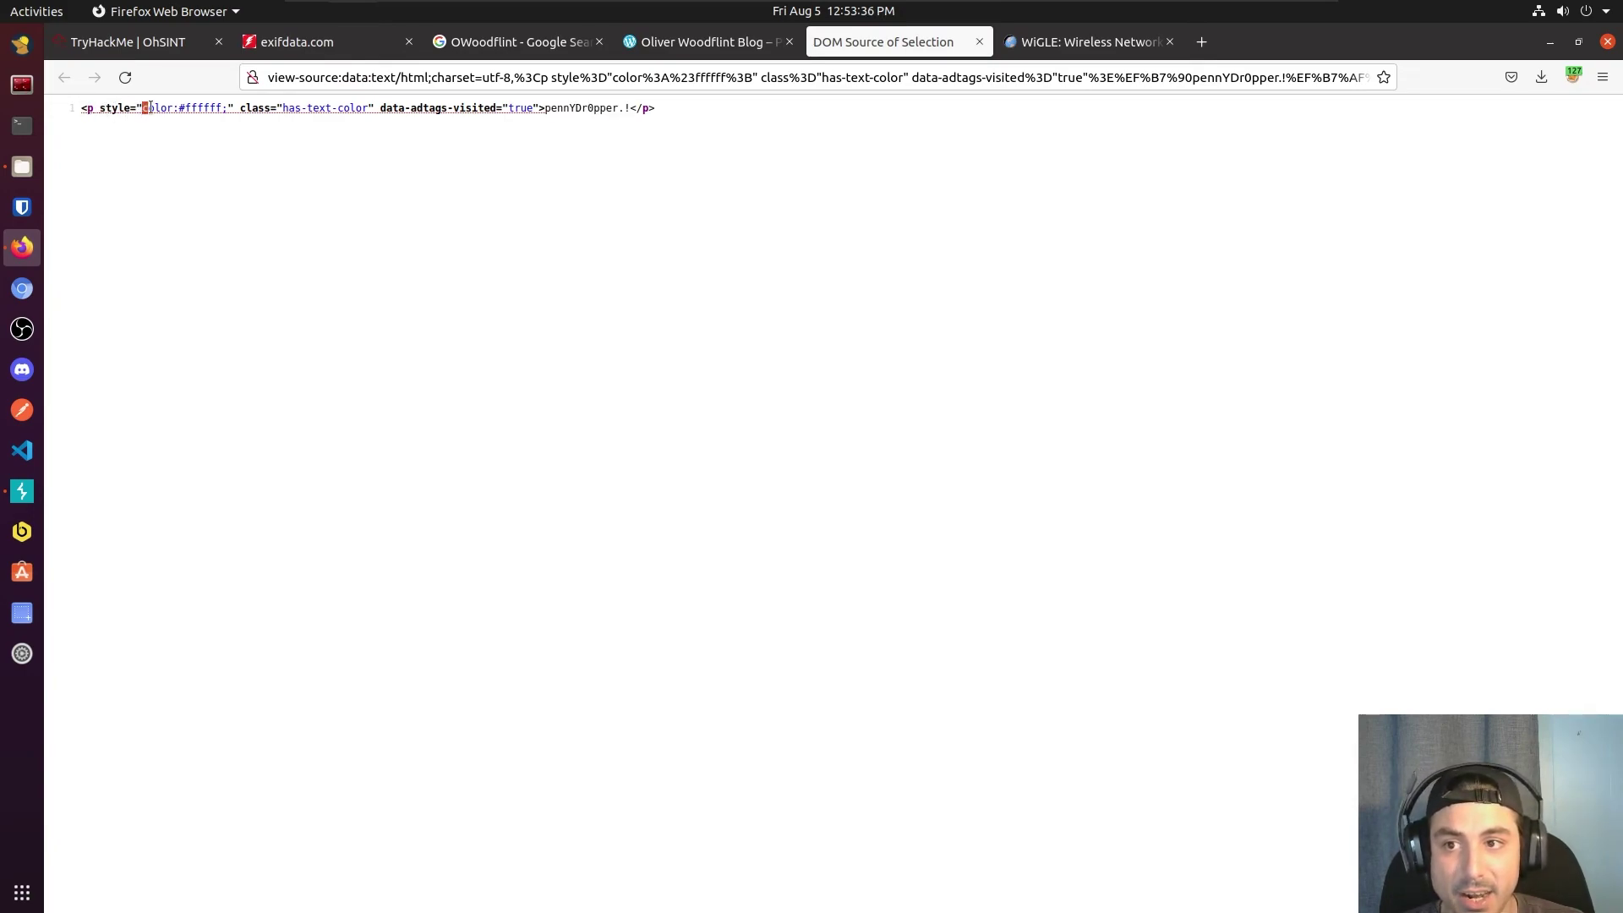
drag(145, 108, 220, 111)
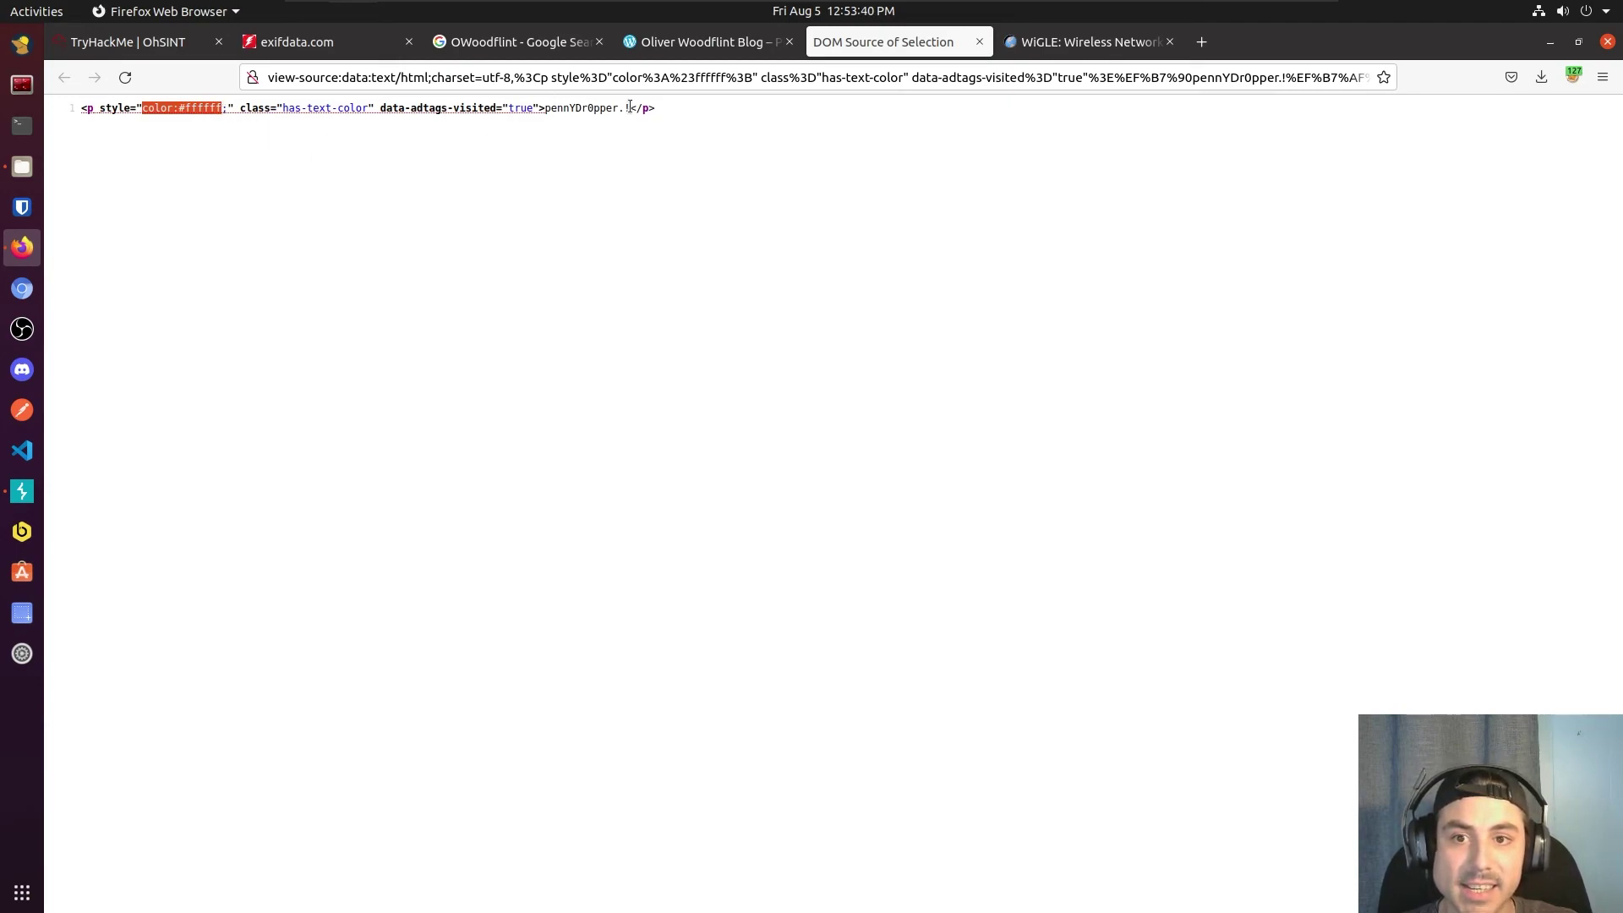
drag(629, 107, 543, 108)
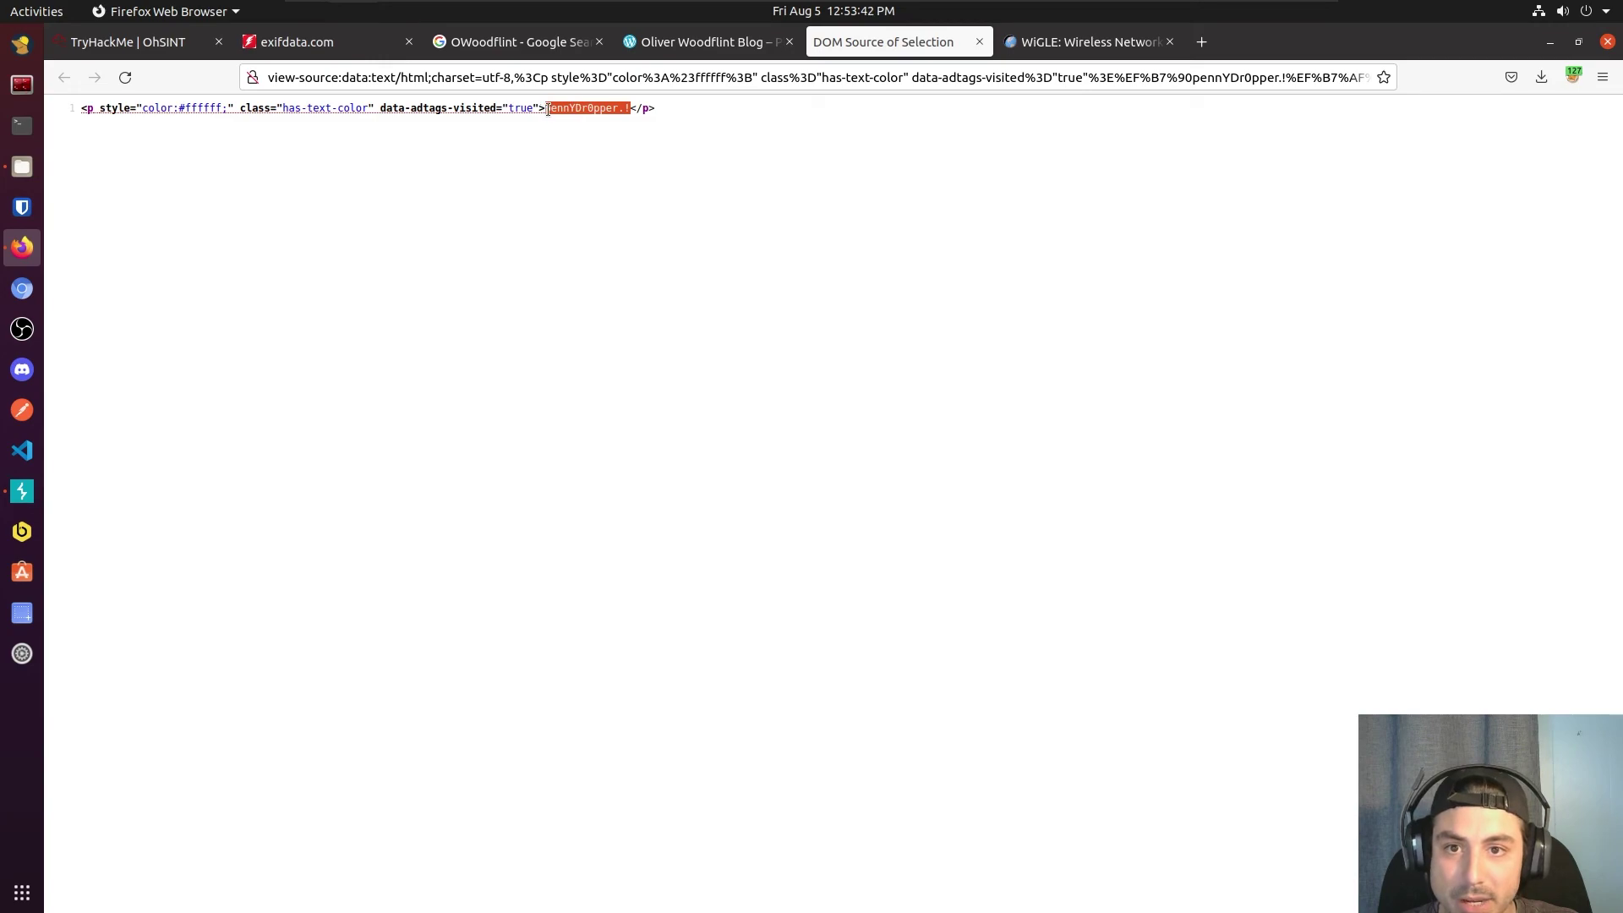
right_click(547, 108)
click(461, 161)
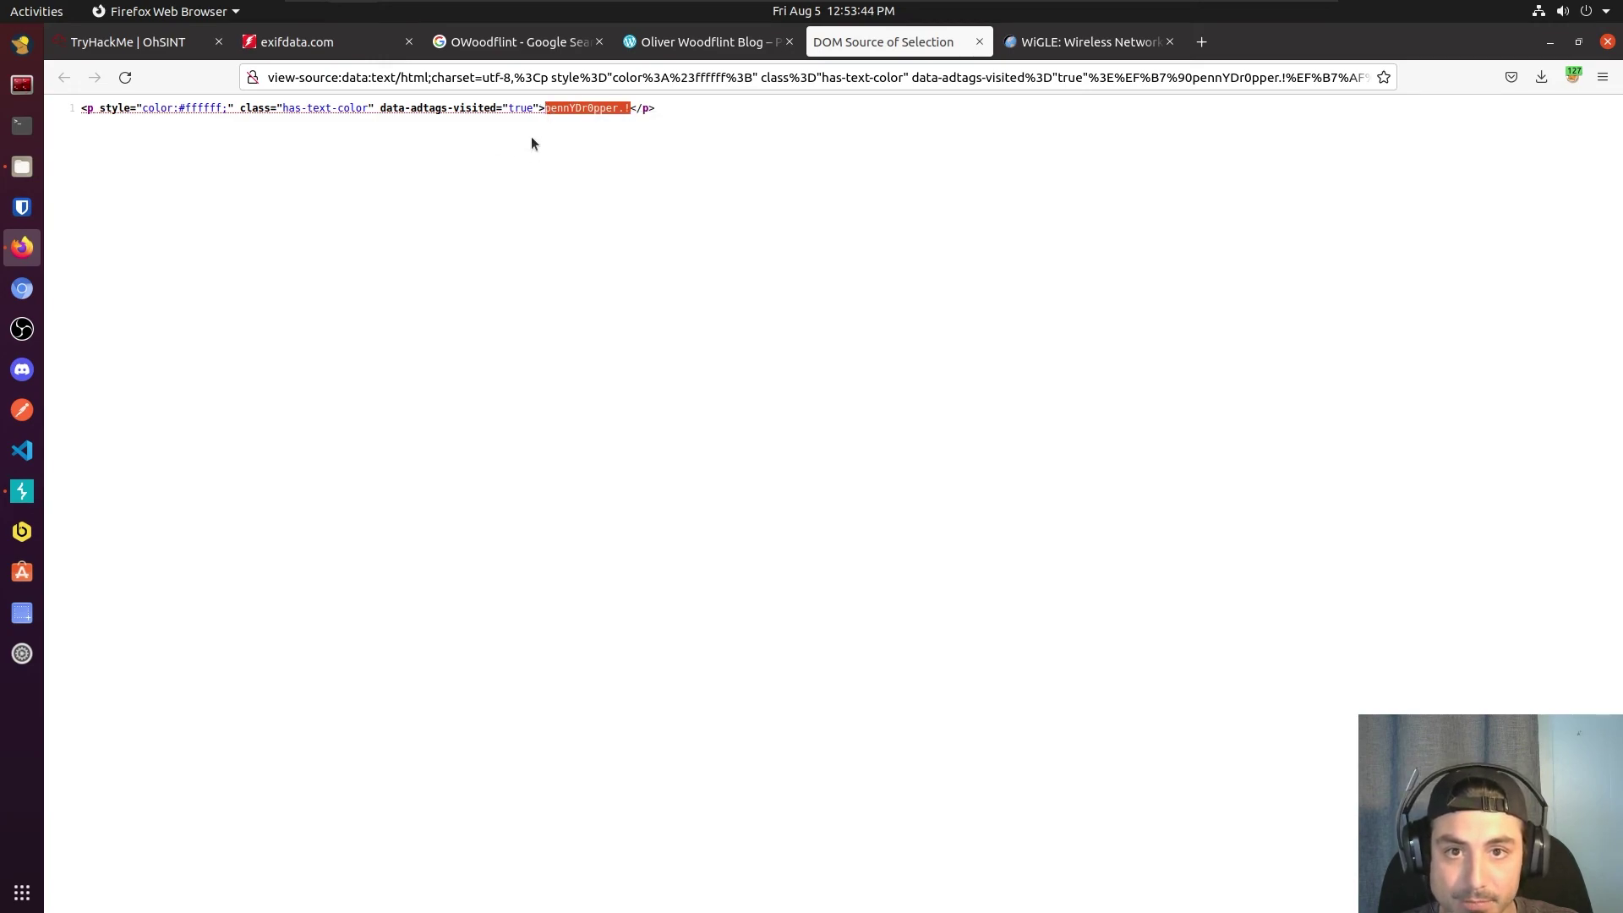
key(ctrl+w)
Step: Copy the hidden password and submit it as the final OhSINT answer
right_click(607, 515)
click(627, 530)
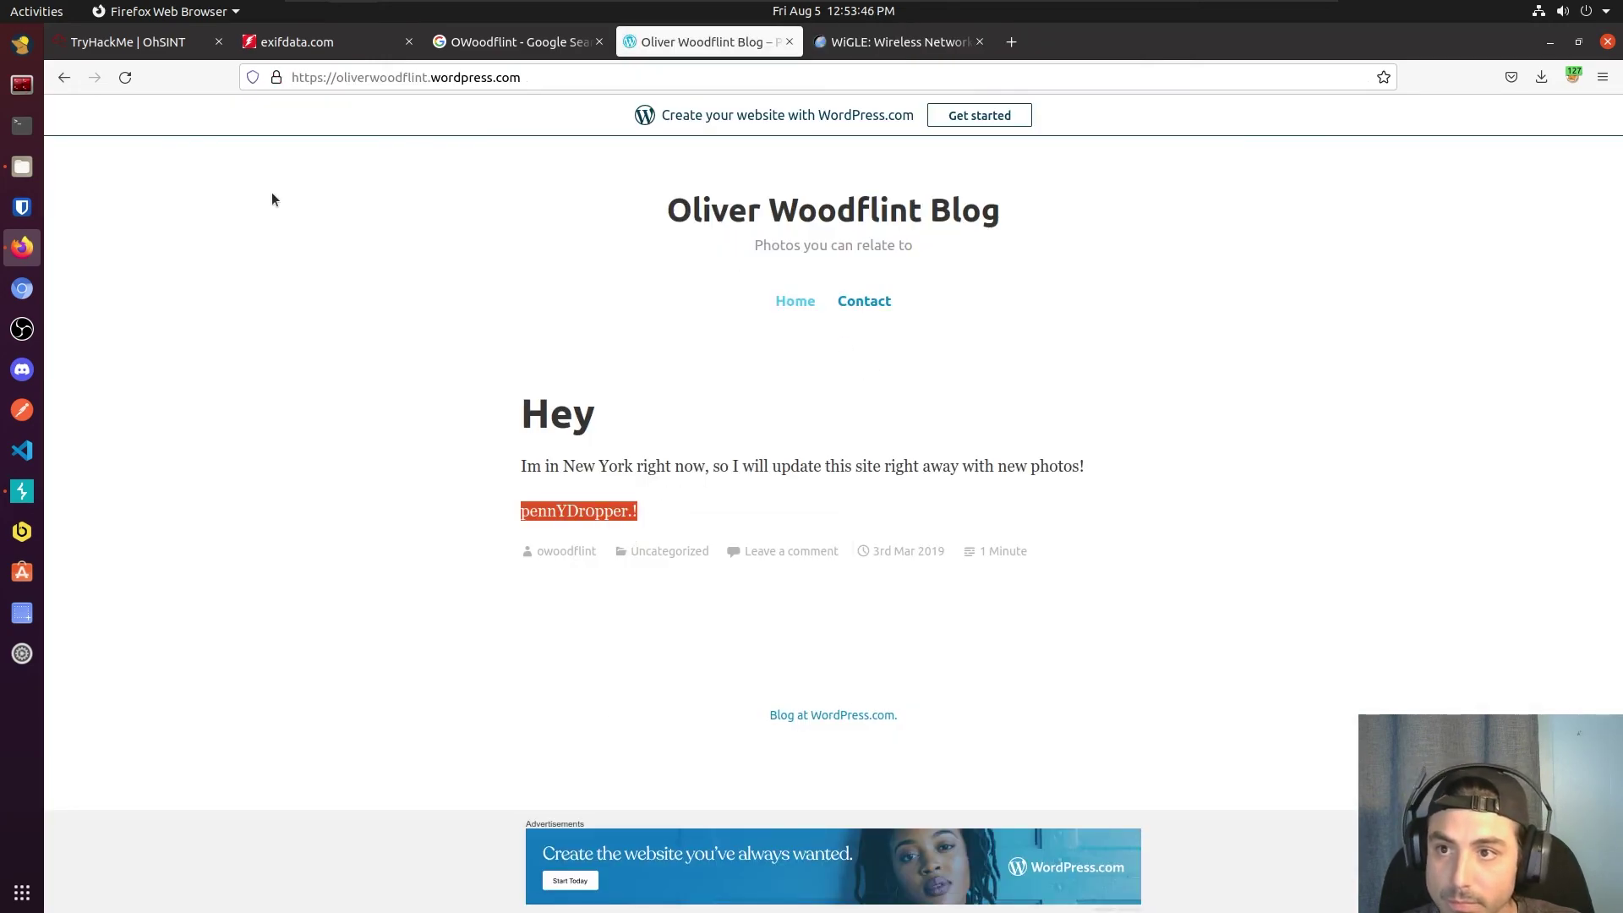
click(133, 48)
key(ctrl+v)
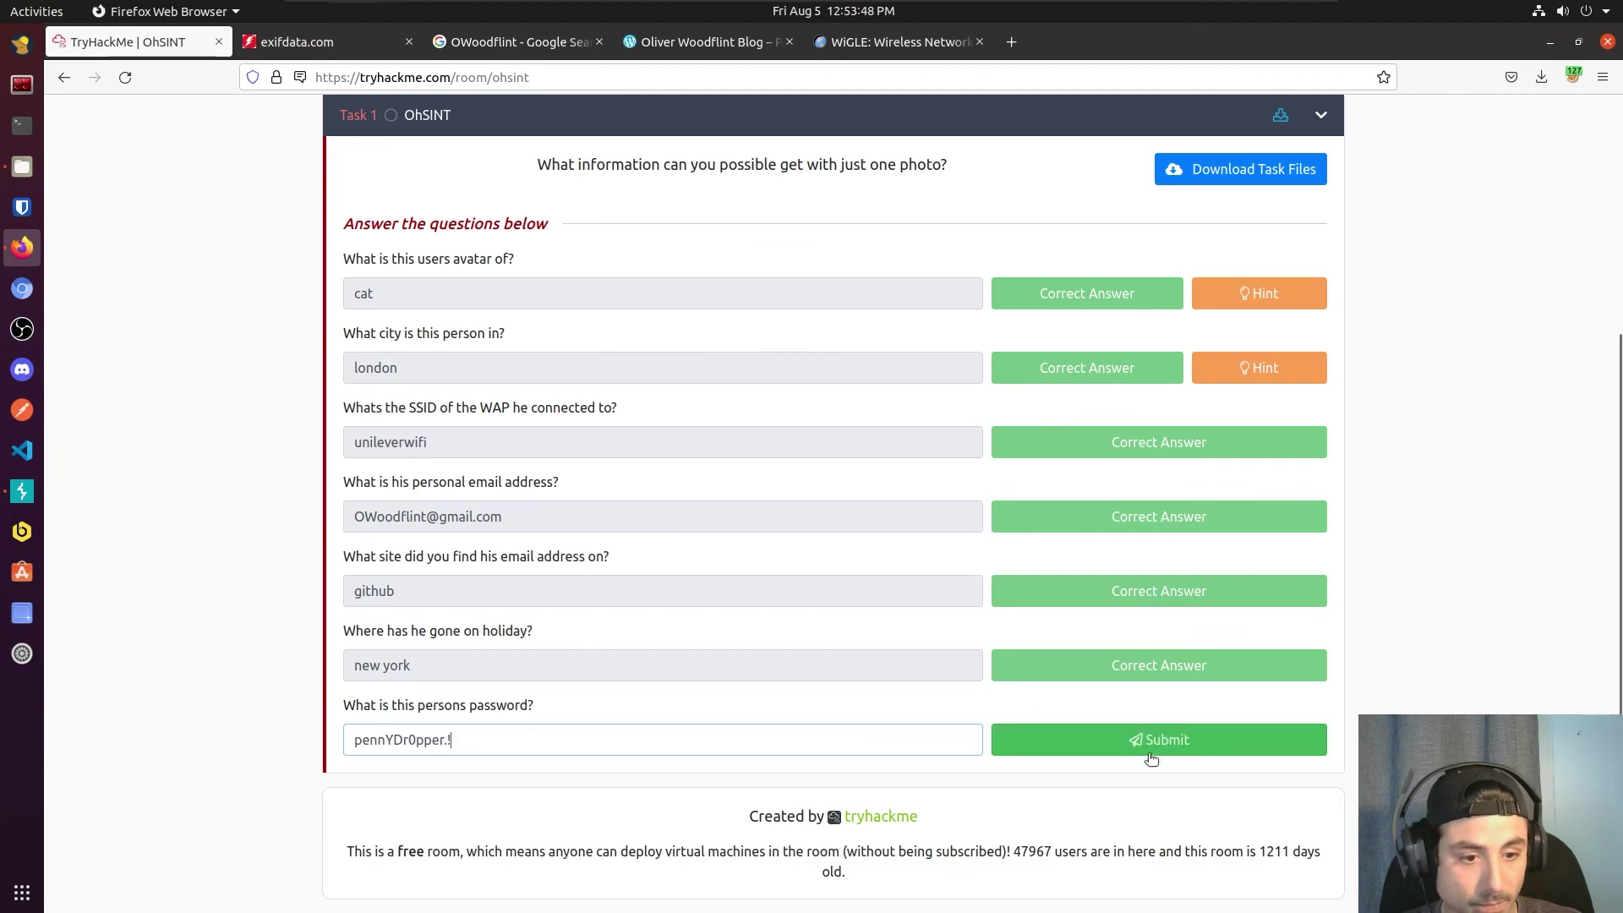
click(1055, 734)
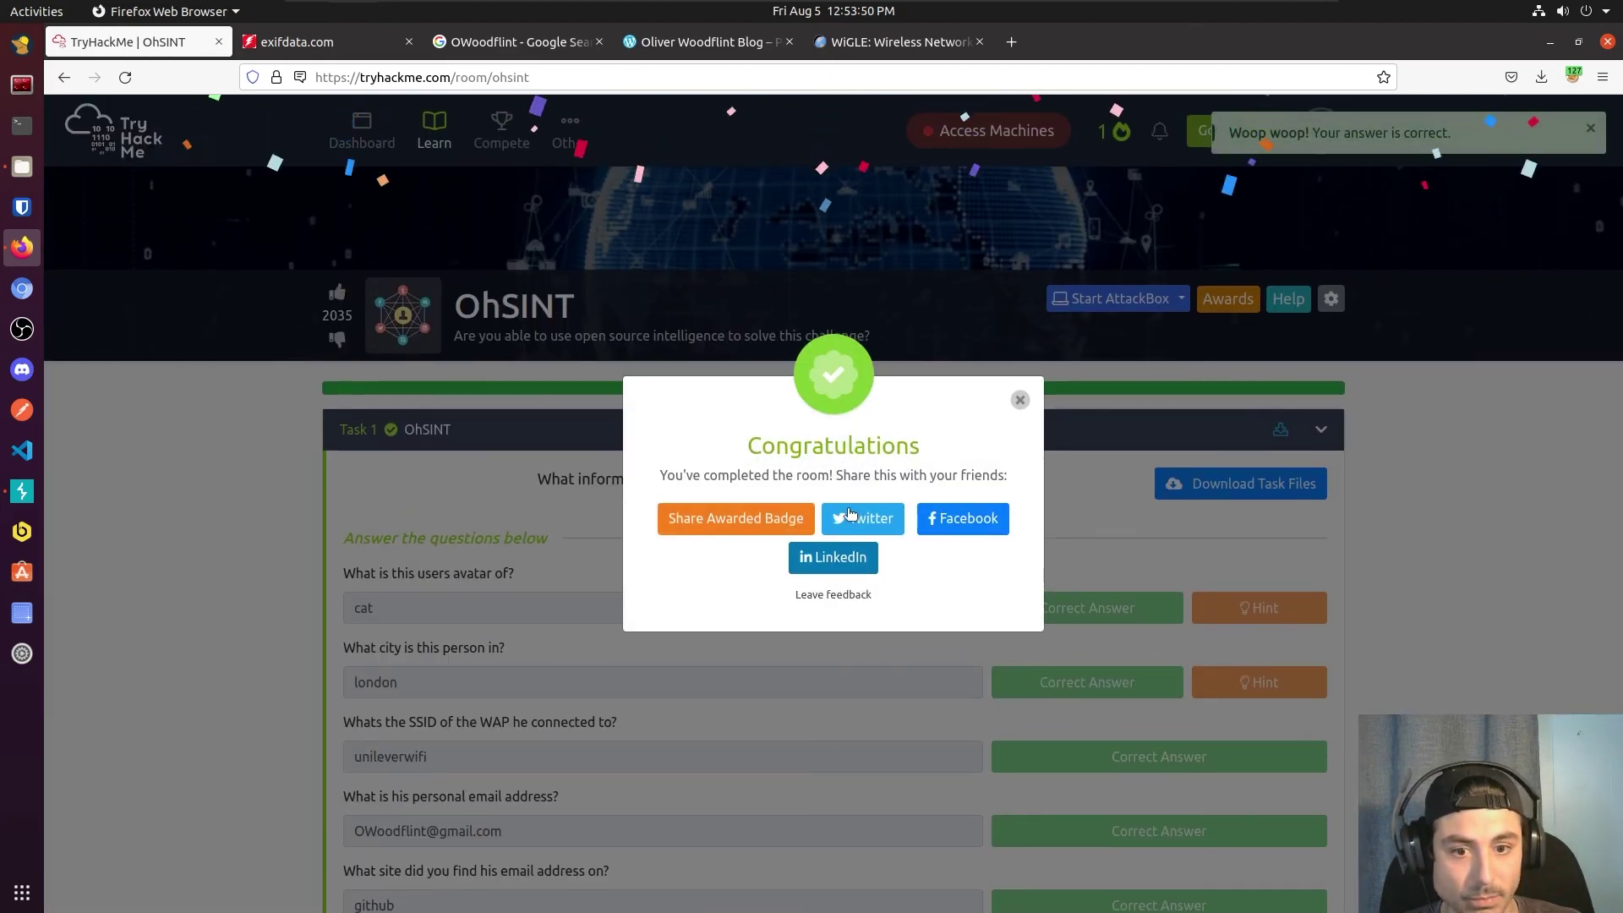